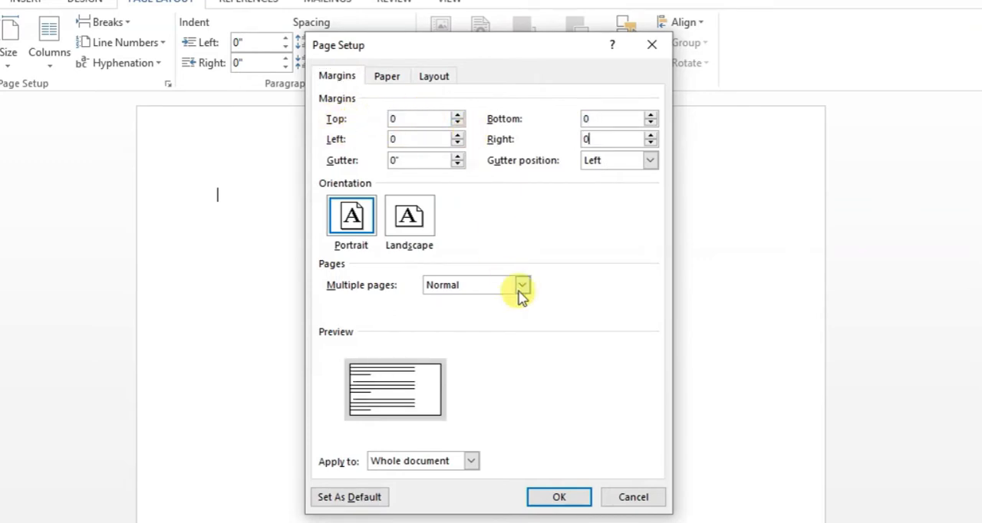
# - Apply zero top, bottom, left and right margins to the whole document, ignoring the printable-area warning
pyautogui.click(569, 497)
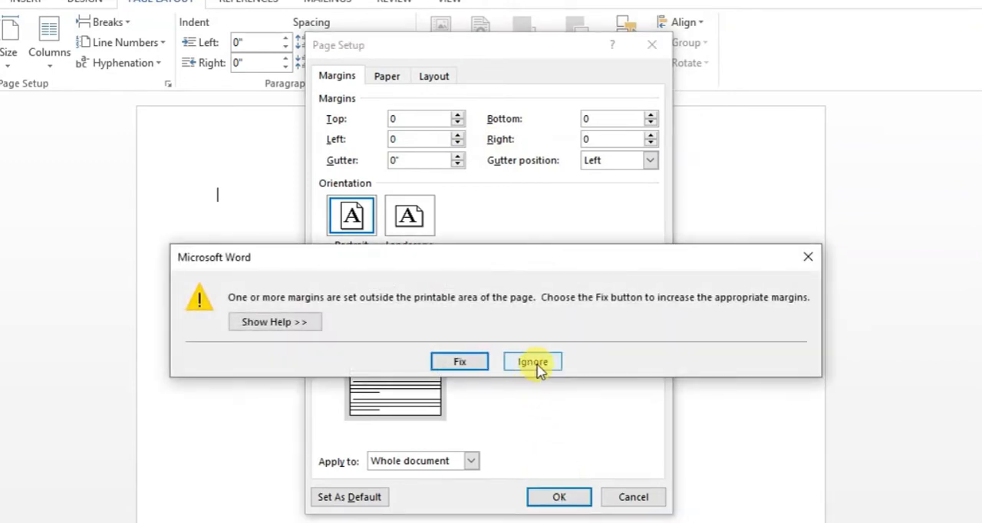
pyautogui.click(537, 366)
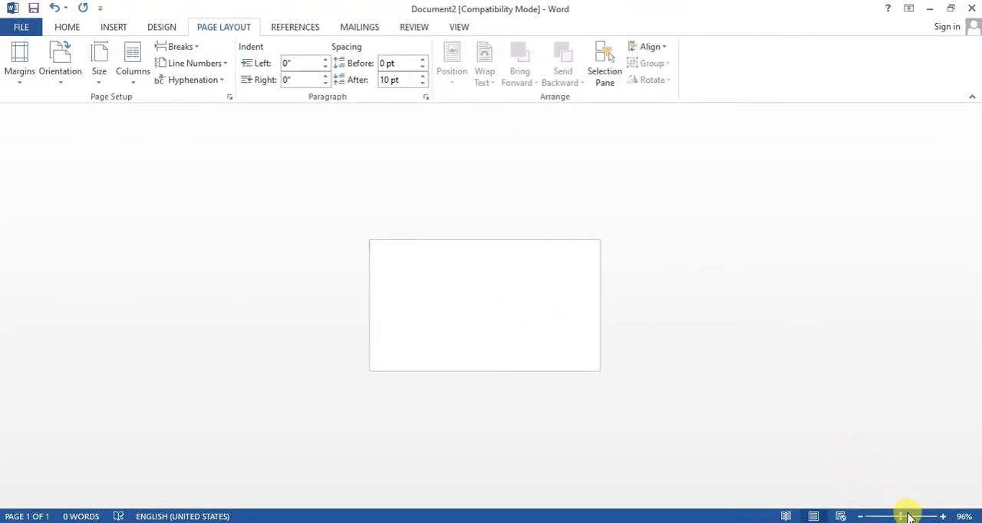
pyautogui.click(909, 516)
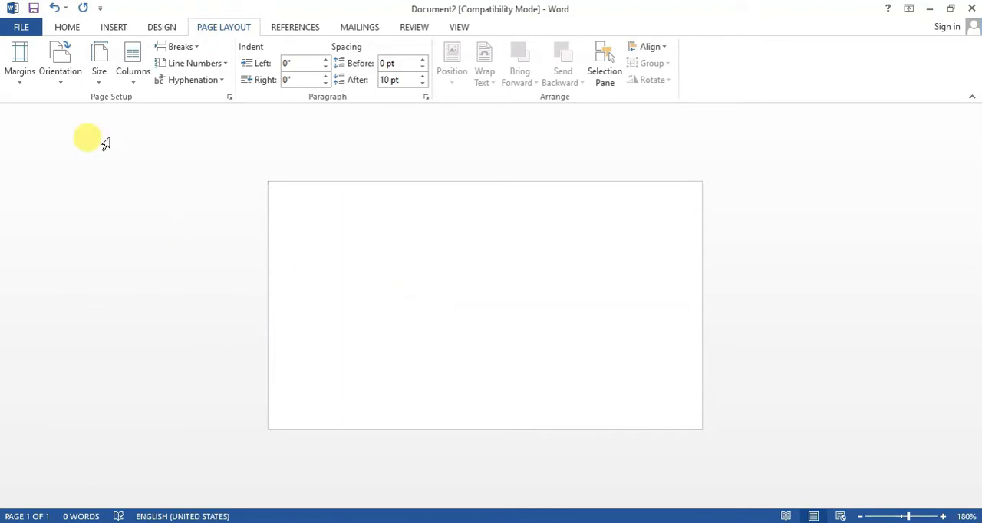
# - Draw a text box about 2.23" wide and 0.74" high in the card's upper right area and enter "YOUR COMPANY NAME"
pyautogui.click(67, 27)
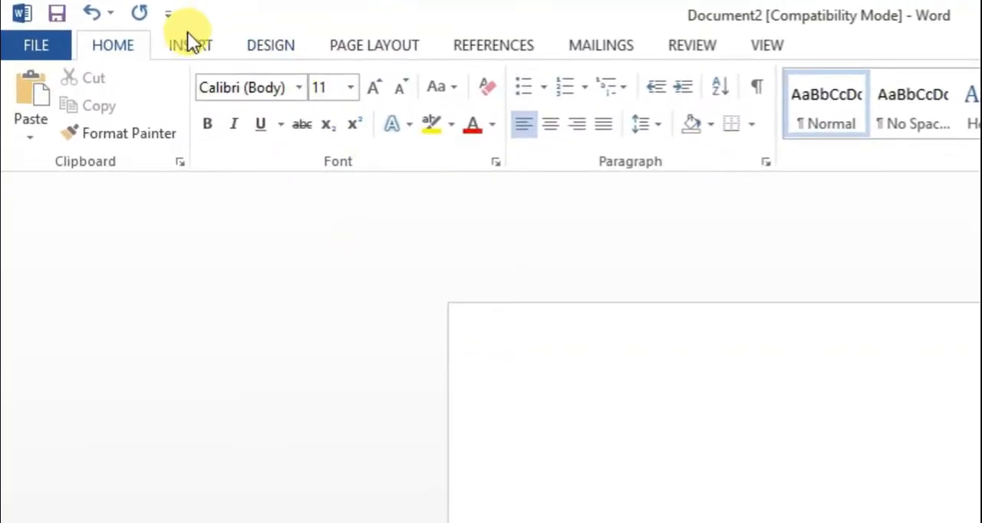
pyautogui.click(189, 44)
pyautogui.click(329, 122)
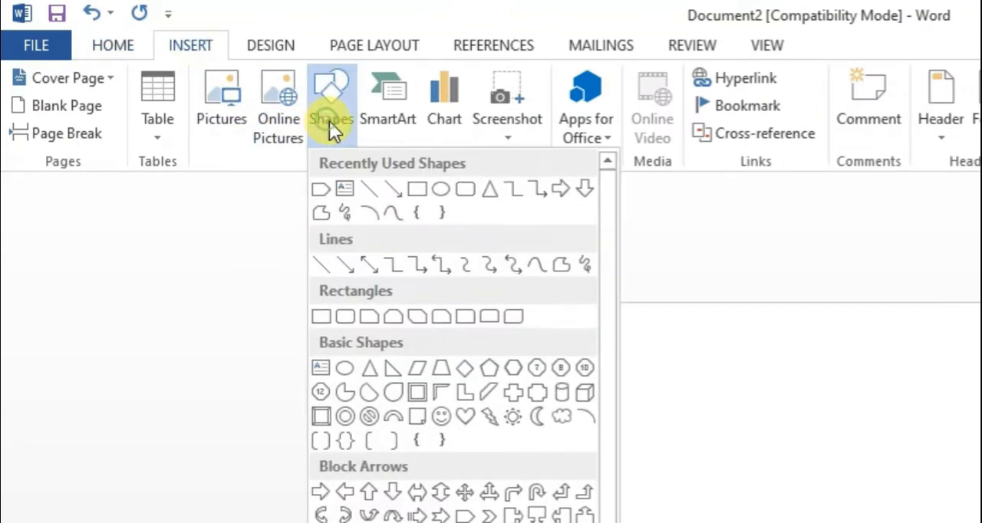
pyautogui.click(346, 190)
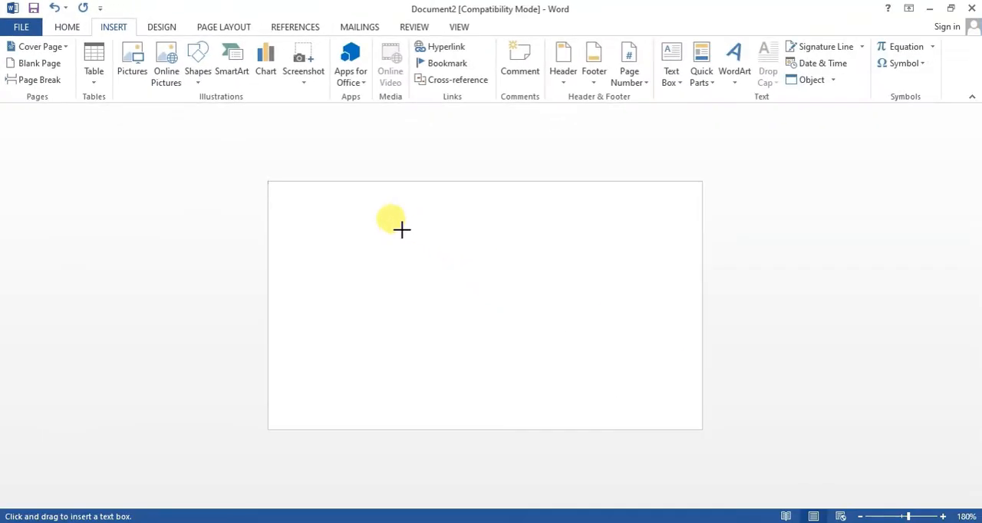
pyautogui.moveTo(401, 229); pyautogui.dragTo(678, 322)
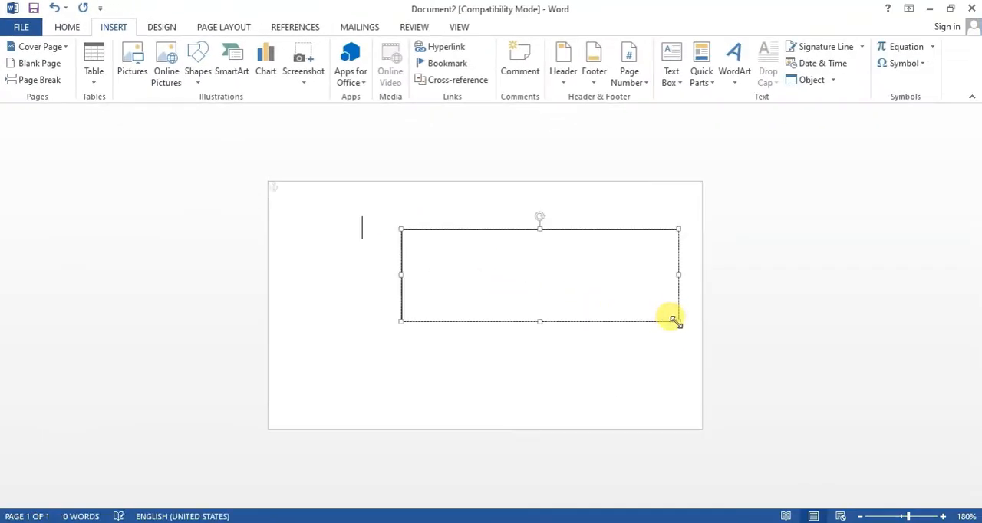
pyautogui.write('YOUR COMPANY NAME')
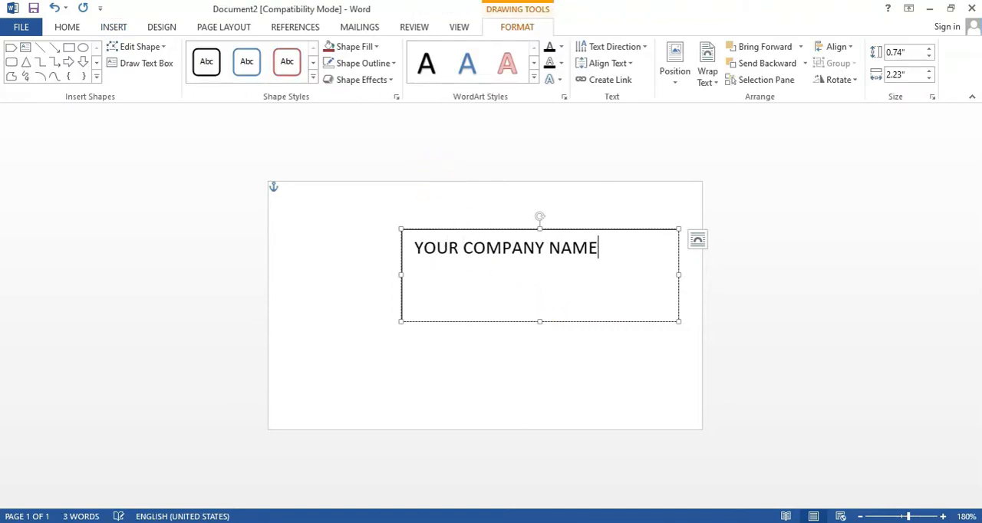
# - Format the company name text as 16 pt bold
pyautogui.click(697, 239)
pyautogui.moveTo(600, 250); pyautogui.dragTo(419, 251)
pyautogui.click(60, 25)
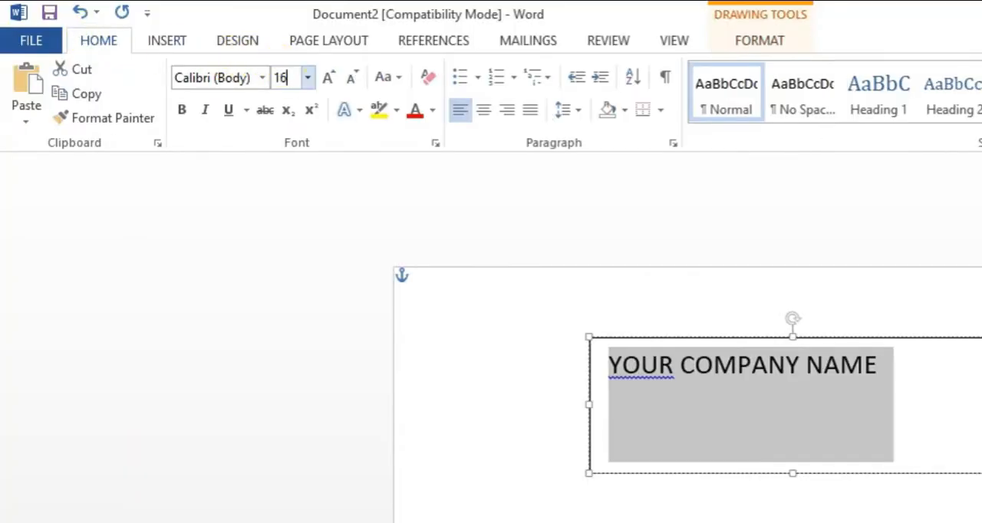
pyautogui.click(183, 111)
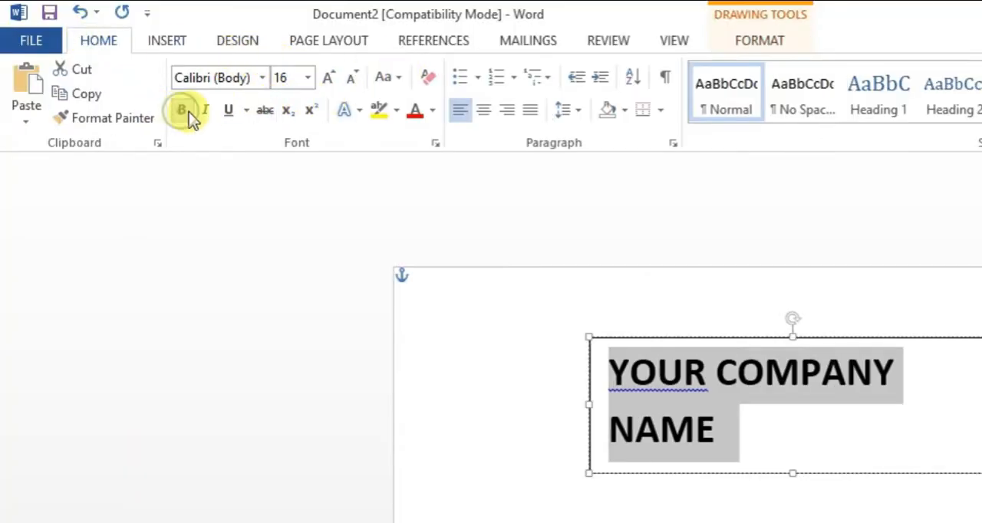
# - Change the company name's font to Barlow Condensed in bold style
pyautogui.click(435, 142)
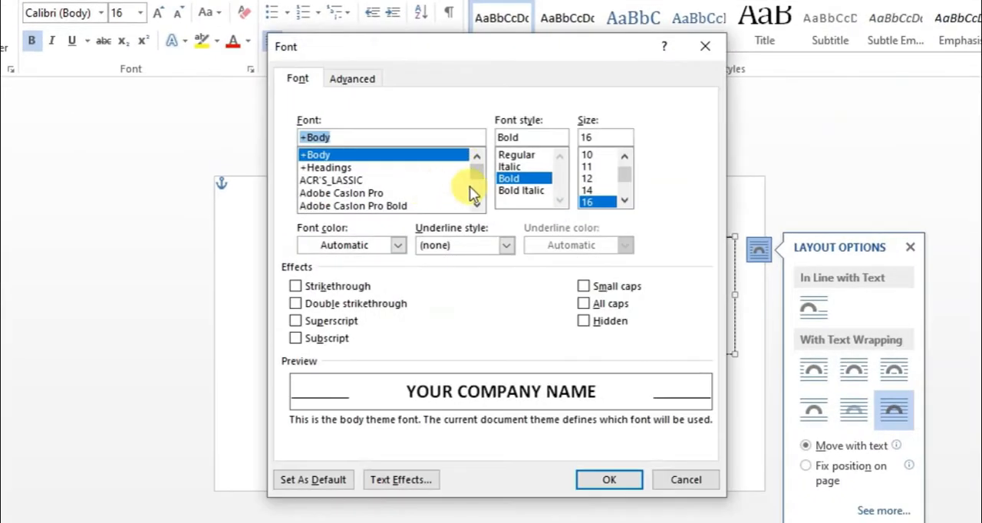
pyautogui.scroll(-4, 420, 192)
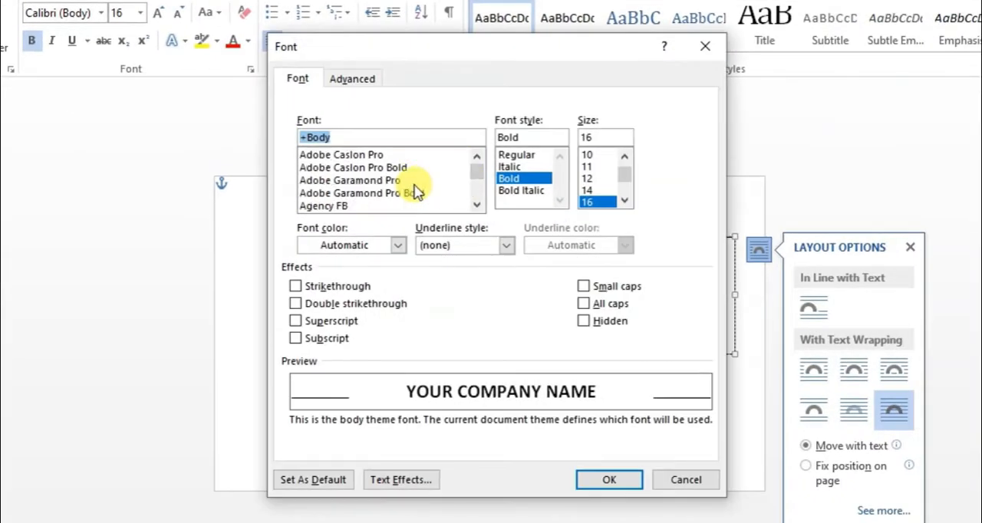
pyautogui.scroll(-4, 412, 189)
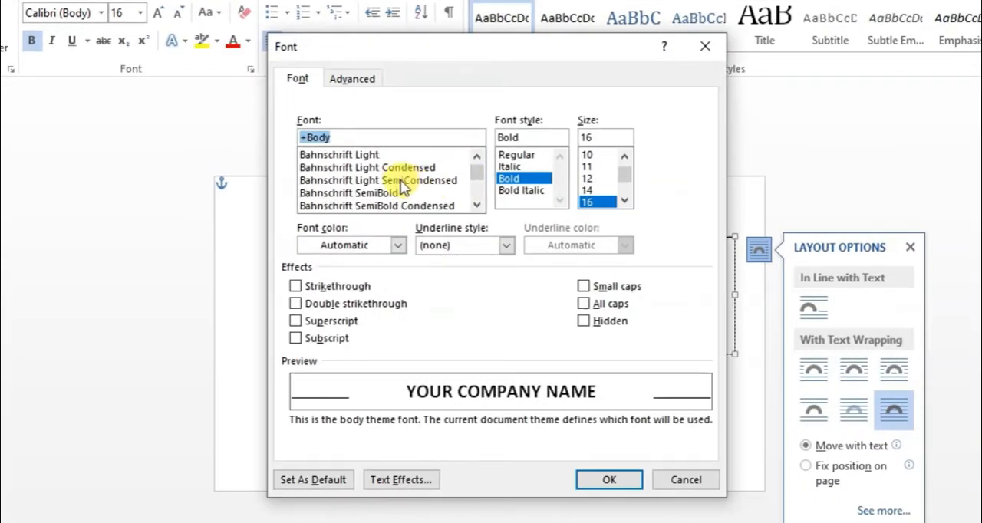
pyautogui.click(391, 206)
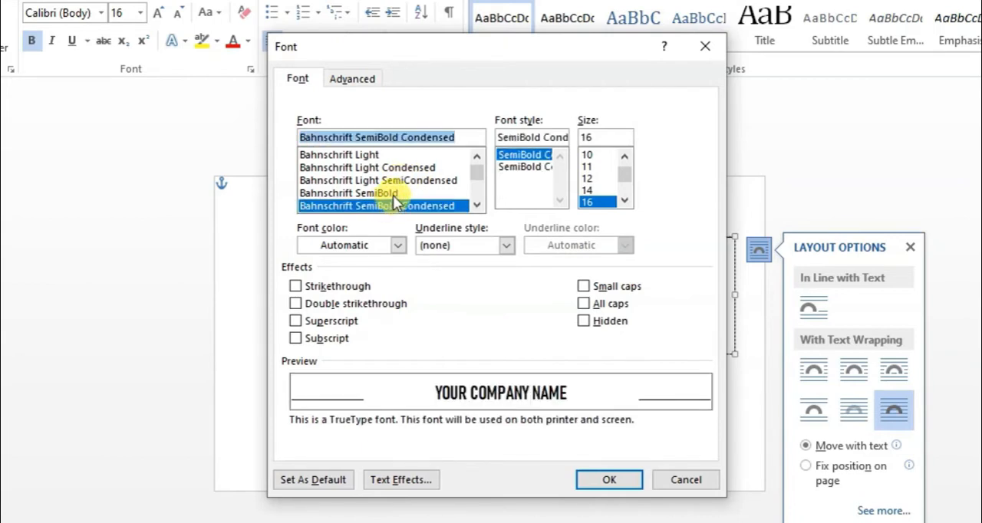
pyautogui.press('Up')
pyautogui.press('Up')
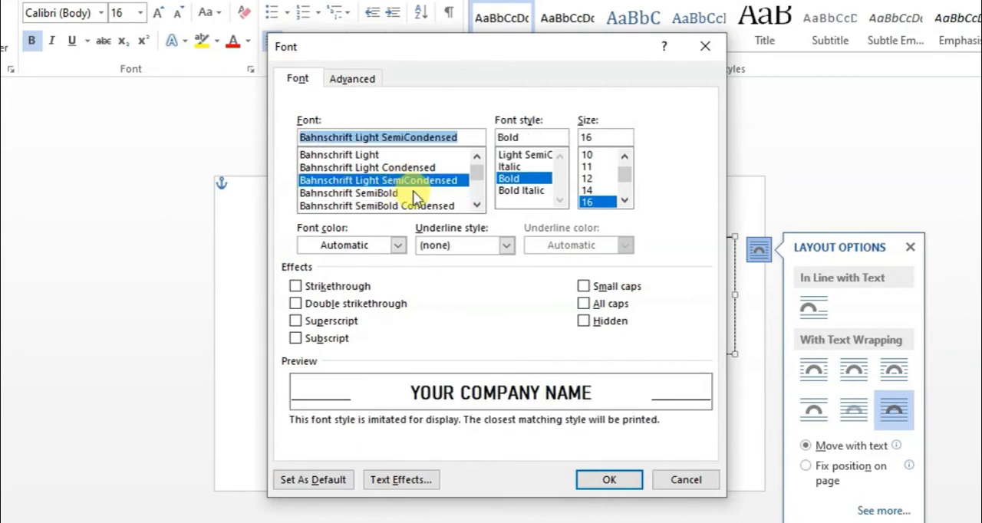
pyautogui.press('Down')
pyautogui.press('Down')
pyautogui.press('Down')
pyautogui.press('Down')
pyautogui.press('Down')
pyautogui.press('Down')
pyautogui.press('Down')
pyautogui.press('Down')
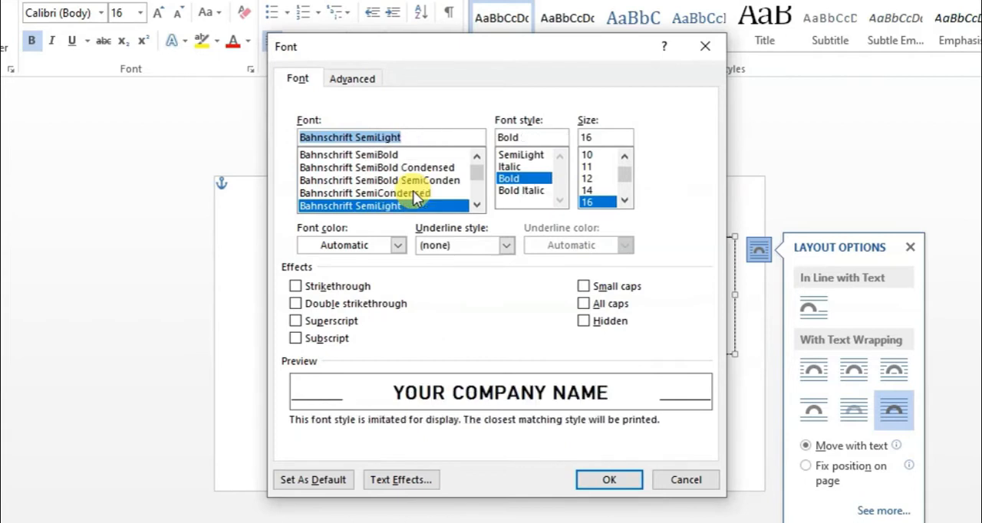
pyautogui.press('Down')
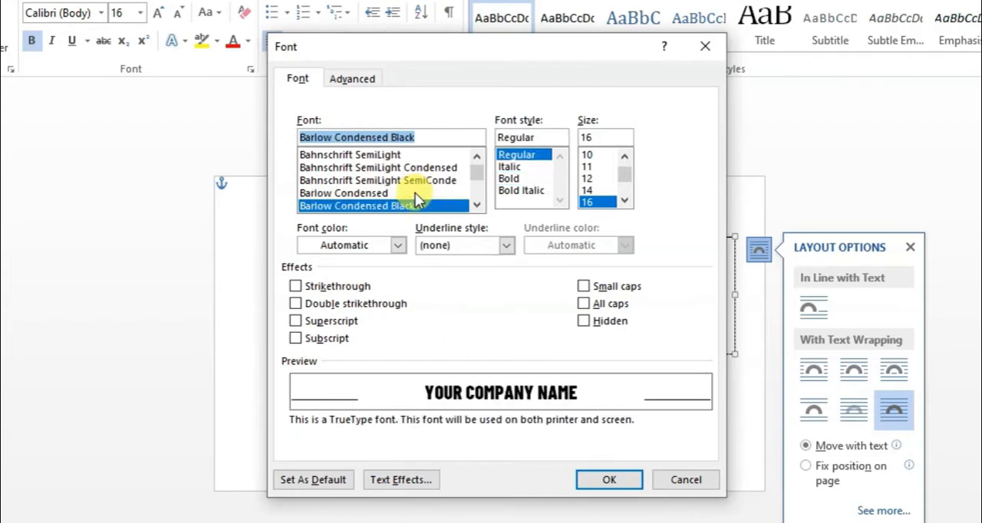
pyautogui.press('Up')
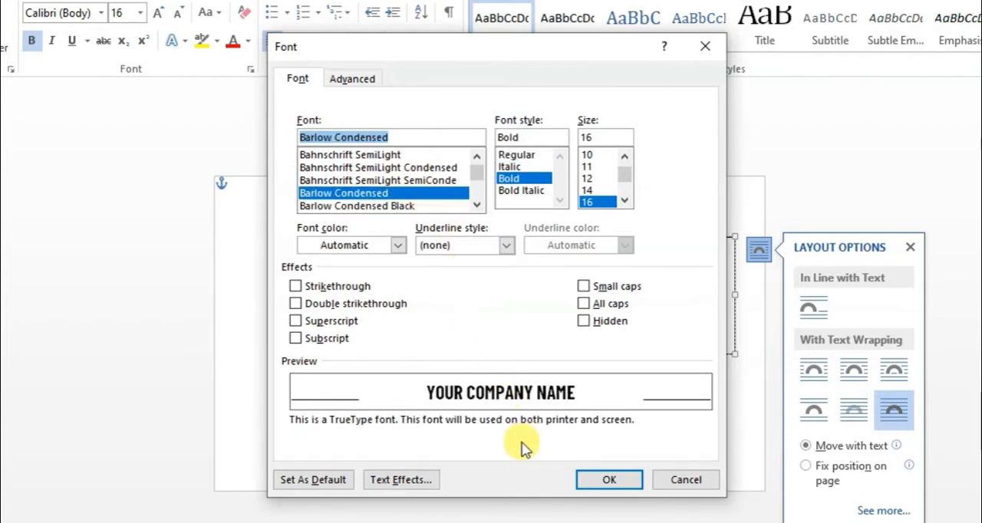
pyautogui.click(606, 477)
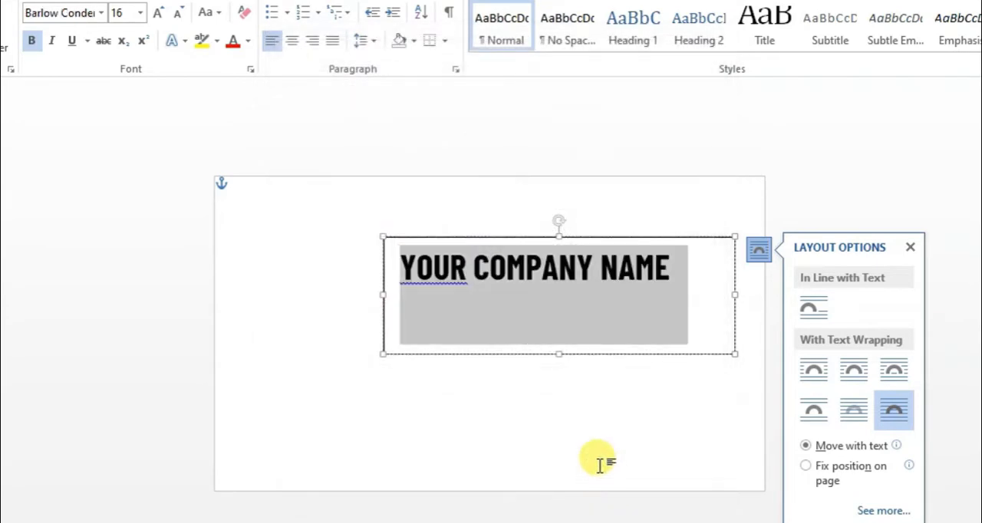
# - Remove the fill and the outline from the company name text box
pyautogui.click(656, 305)
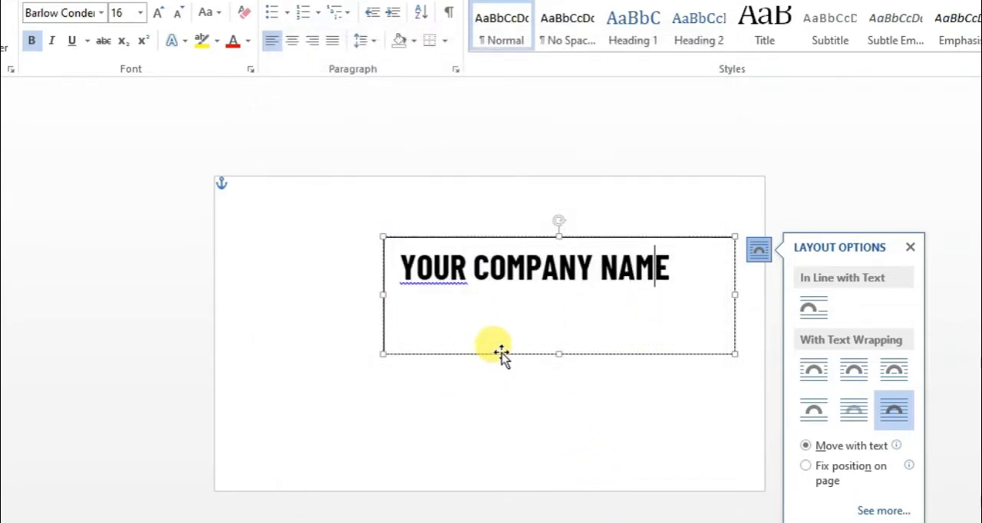
pyautogui.click(500, 355)
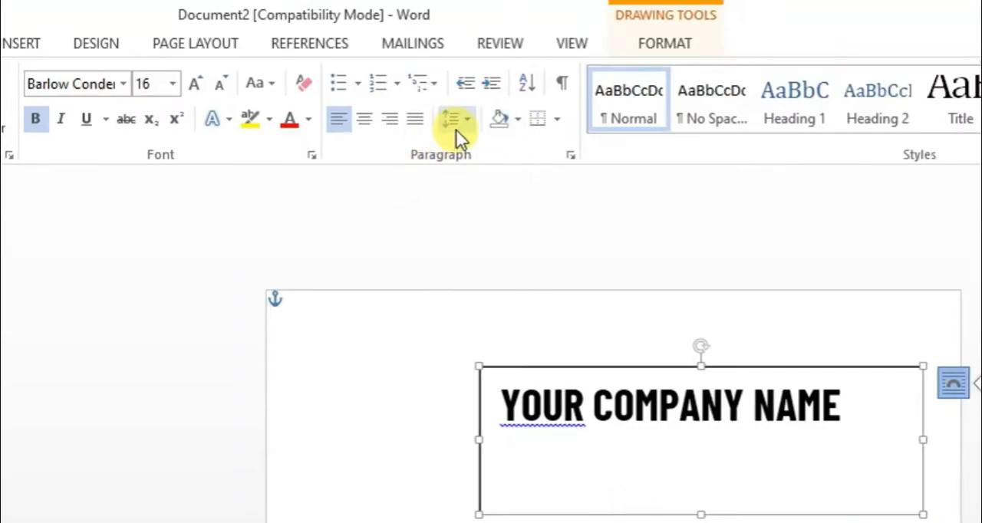
pyautogui.click(665, 44)
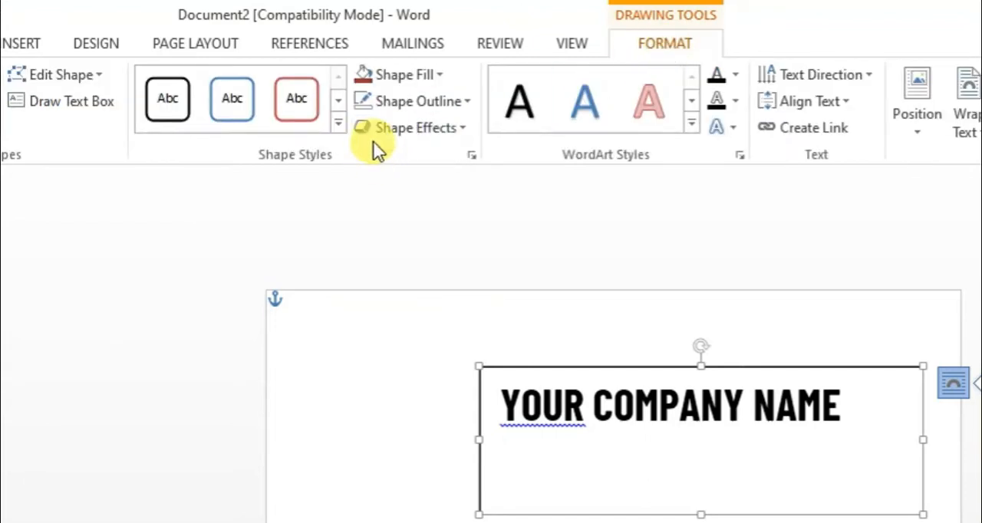
pyautogui.click(403, 74)
pyautogui.click(420, 279)
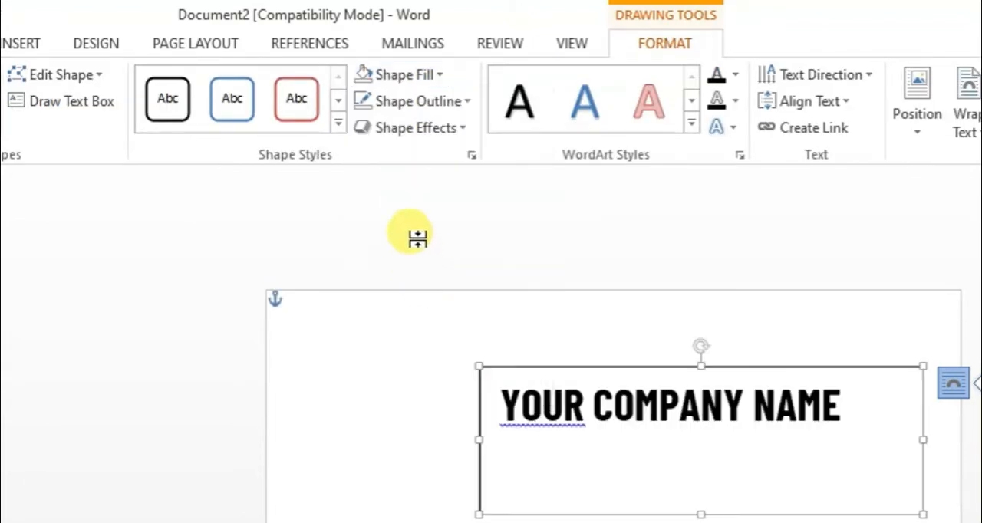
pyautogui.click(420, 101)
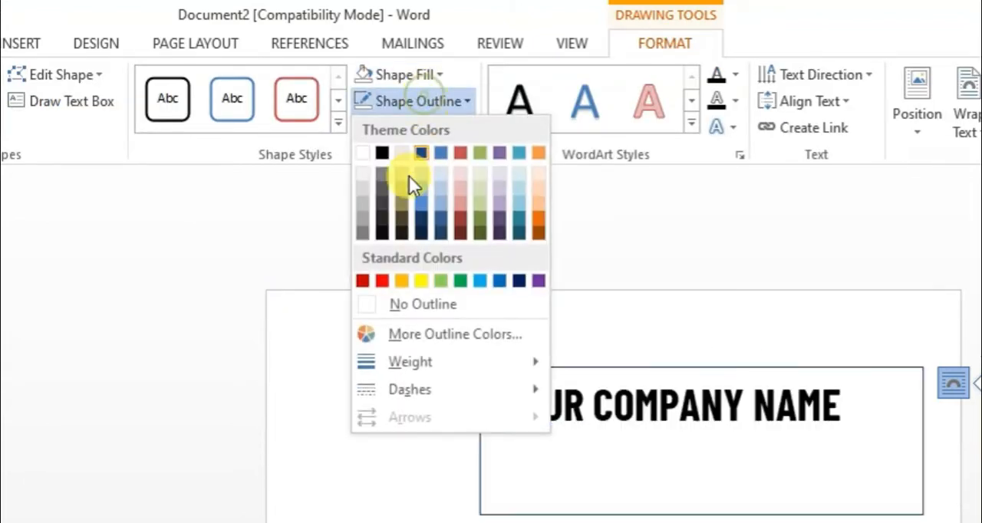
pyautogui.click(416, 302)
pyautogui.click(621, 520)
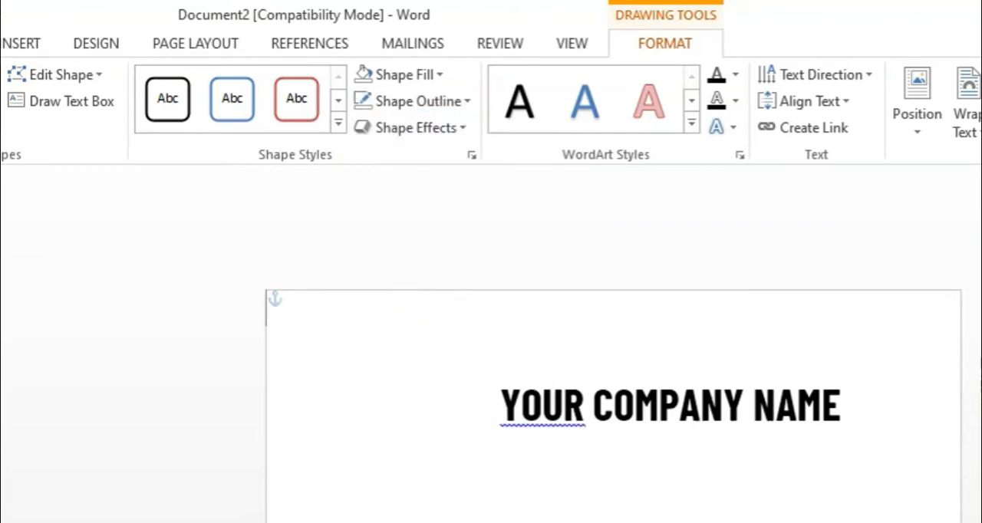
# - Shorten the company name text box from its lower edge to a height of about 0.37"
pyautogui.click(704, 439)
pyautogui.moveTo(700, 515); pyautogui.dragTo(700, 441)
pyautogui.click(620, 486)
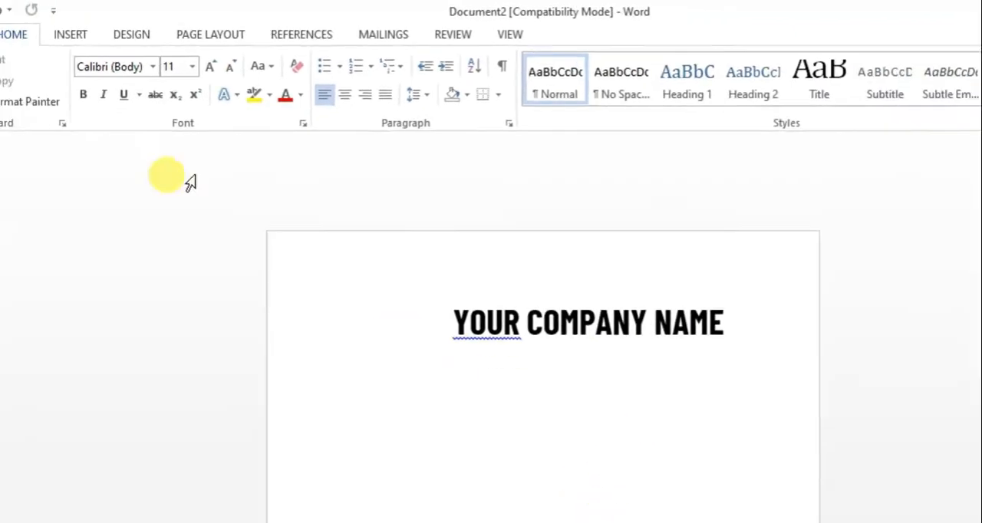
pyautogui.click(580, 408)
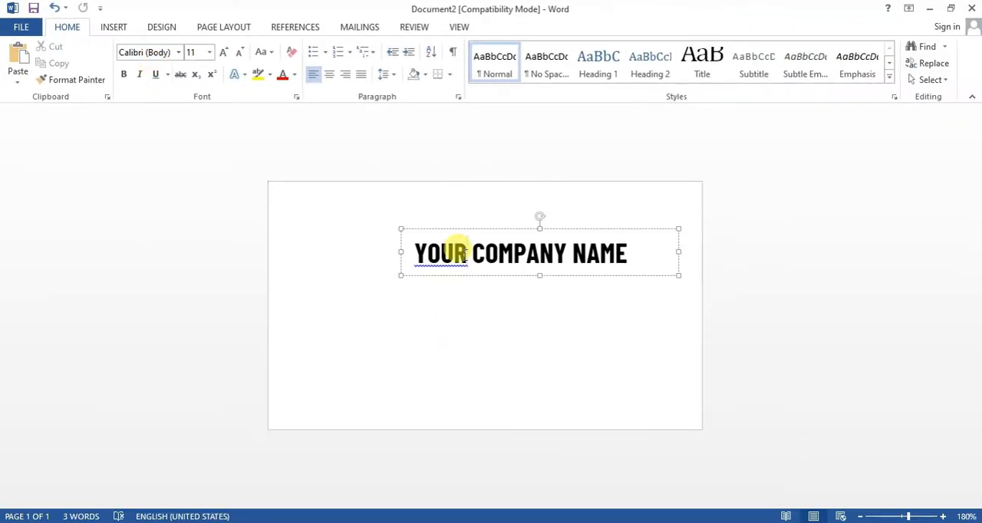
# - Draw a text box about 2.16" wide and 0.44" high below the company name and enter "SLOGAN HERE"
pyautogui.click(111, 29)
pyautogui.click(198, 73)
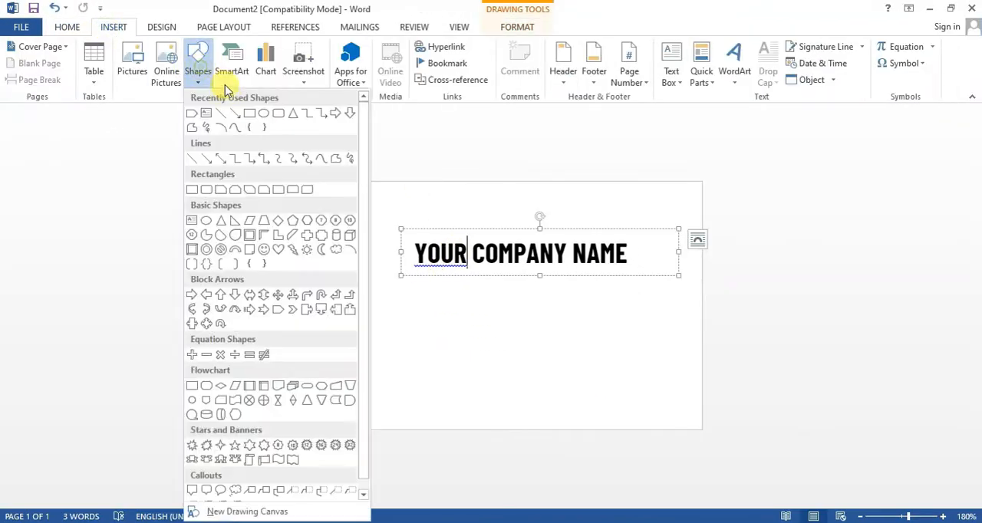
pyautogui.click(198, 117)
pyautogui.moveTo(408, 293)
pyautogui.mouseDown()
pyautogui.moveTo(537, 338)
pyautogui.moveTo(678, 349)
pyautogui.mouseUp()
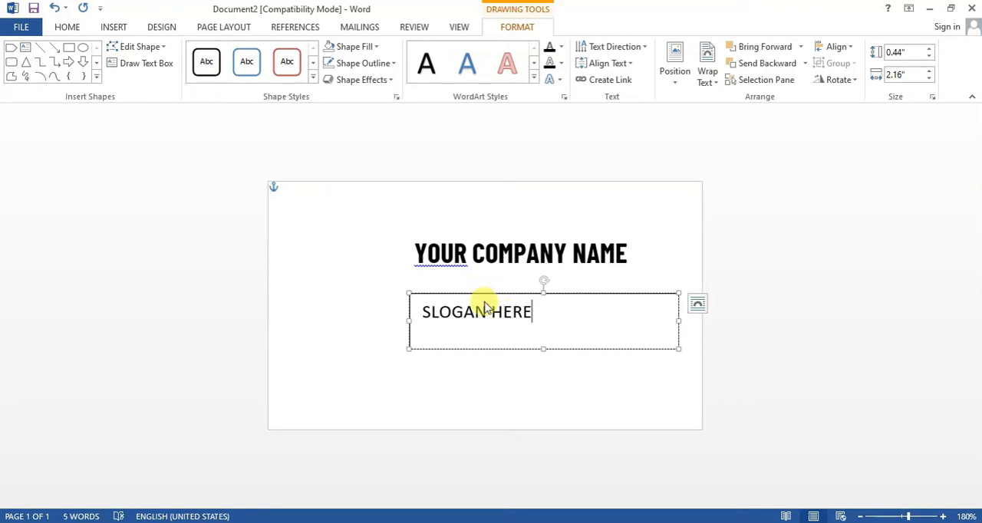
# - Set the slogan text box to no fill and no outline
pyautogui.click(345, 51)
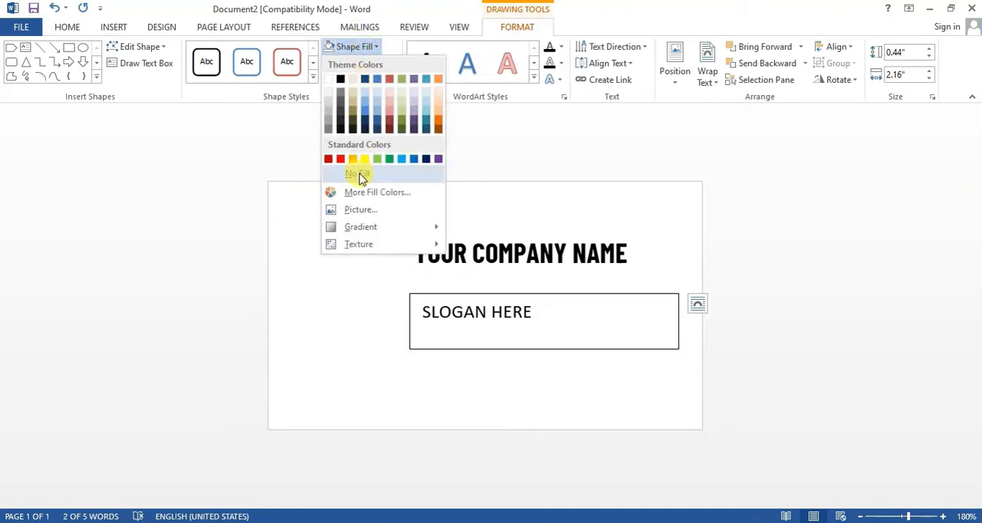
pyautogui.click(359, 173)
pyautogui.click(363, 64)
pyautogui.click(353, 188)
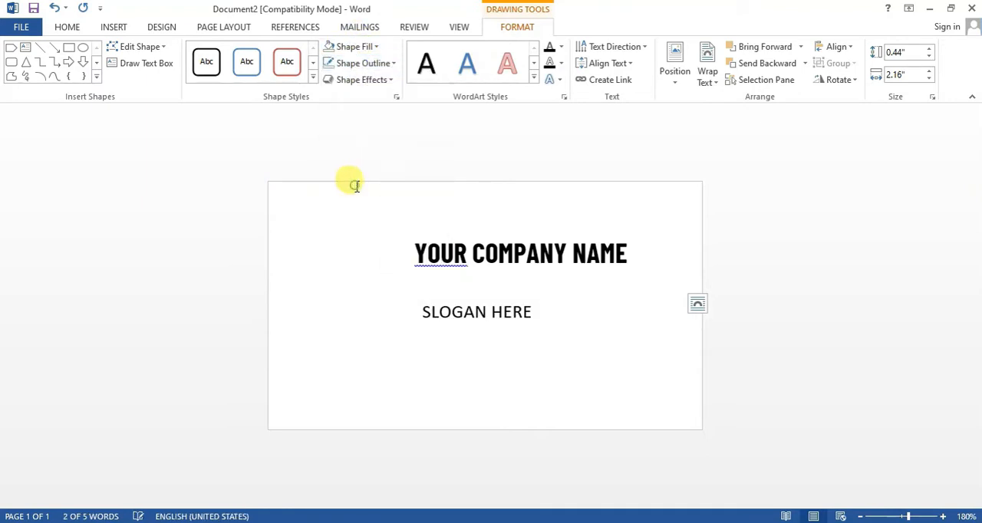
# - Increase the slogan text to 12 pt and shorten its text box from the lower edge to fit the single line
pyautogui.moveTo(542, 310); pyautogui.dragTo(389, 307)
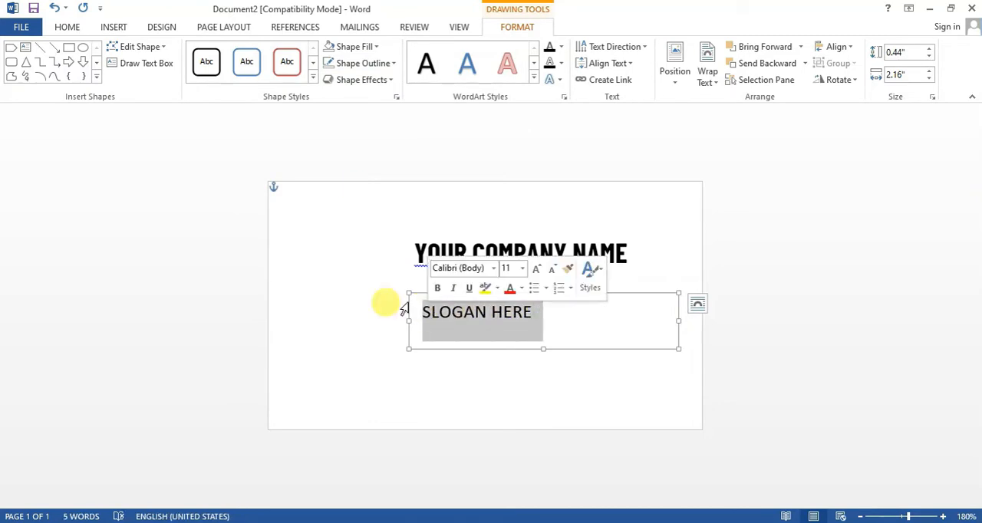
pyautogui.click(67, 27)
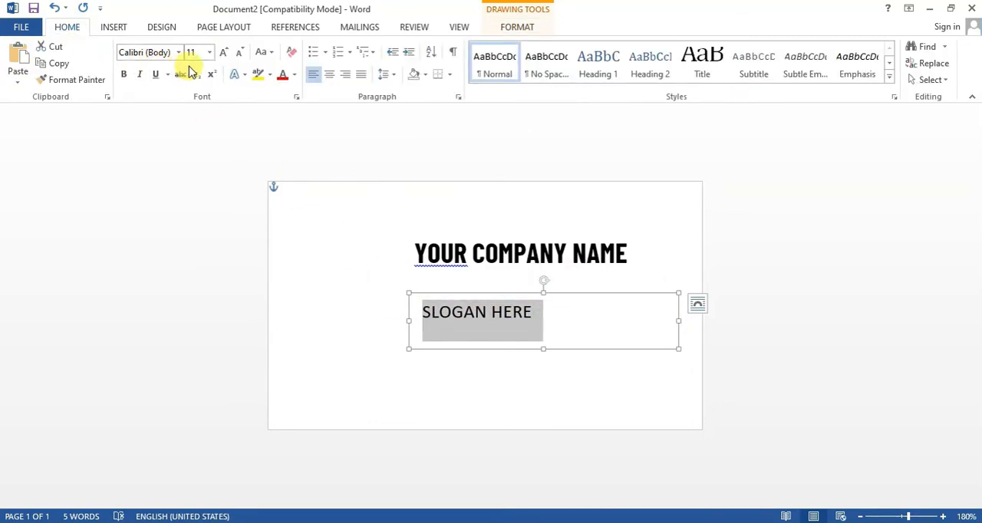
pyautogui.click(225, 54)
pyautogui.click(343, 281)
pyautogui.click(468, 312)
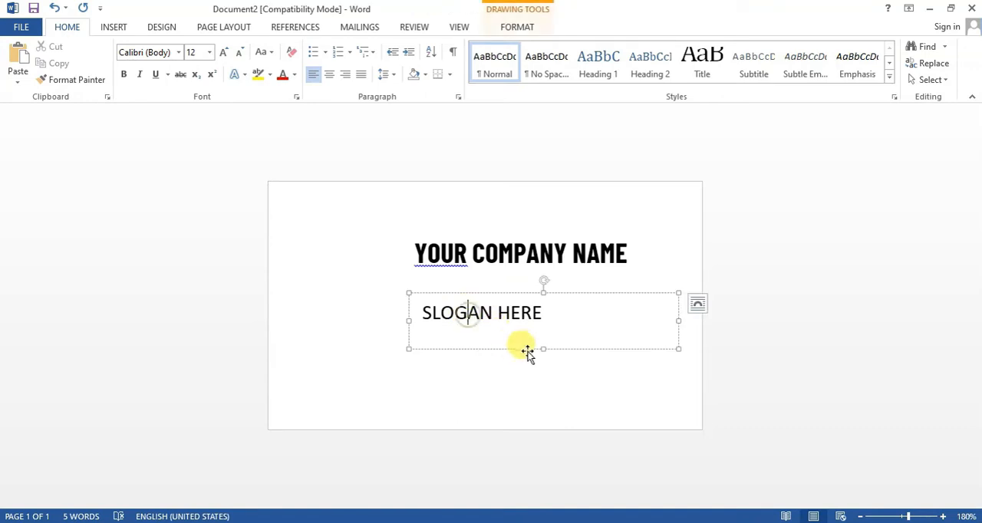
pyautogui.moveTo(543, 349); pyautogui.dragTo(543, 330)
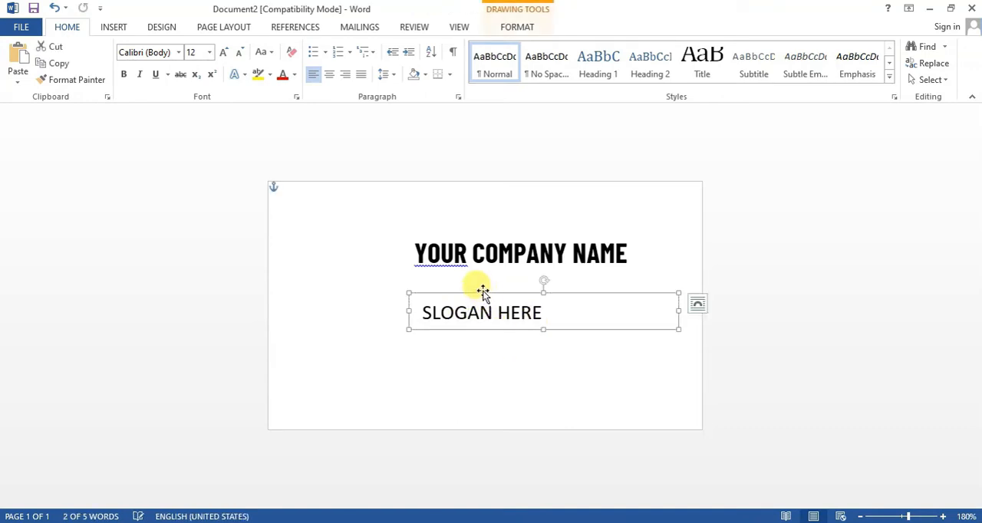
# - Move the slogan text box up so it sits directly beneath the company name
pyautogui.moveTo(481, 293); pyautogui.dragTo(483, 247)
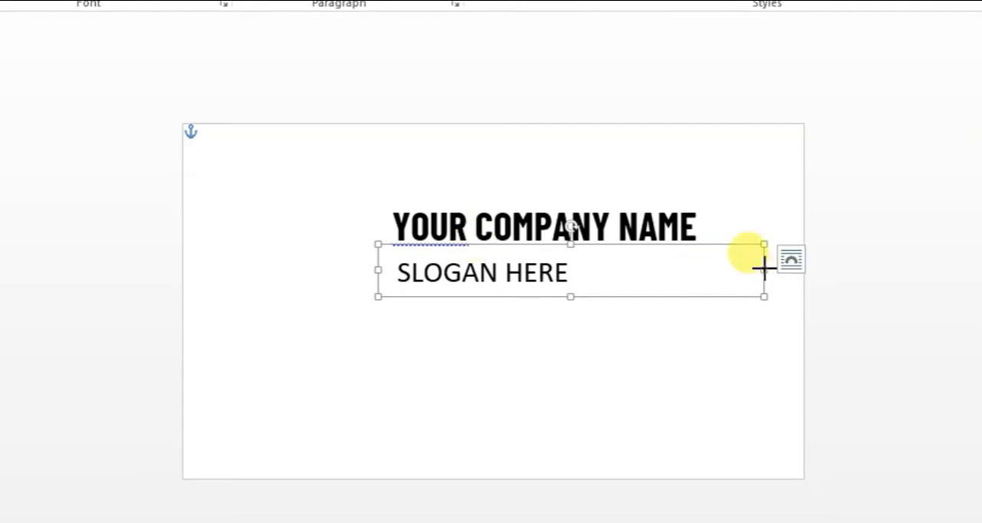
pyautogui.click(486, 375)
# - Draw a wide text box across the lower part of the card and set it to no outline and no fill
pyautogui.click(127, 31)
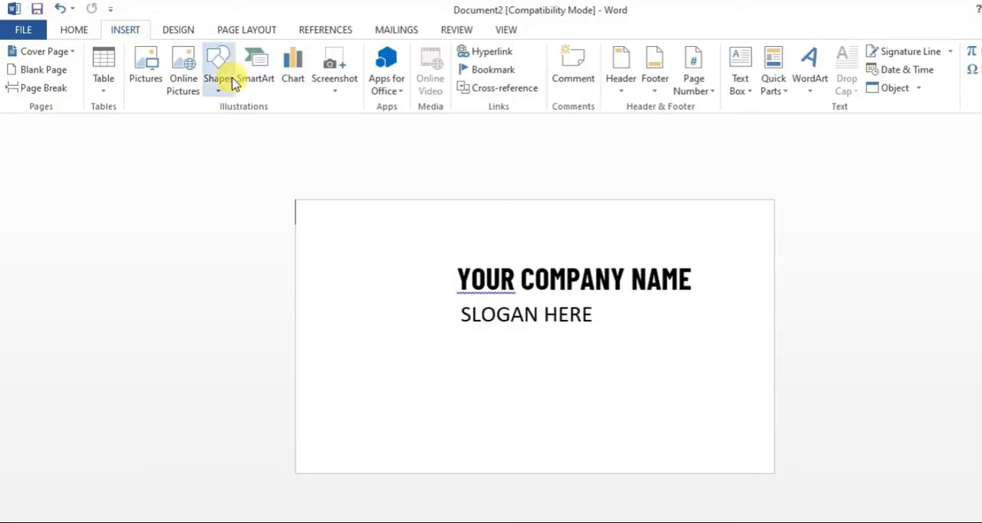
pyautogui.click(220, 76)
pyautogui.click(227, 125)
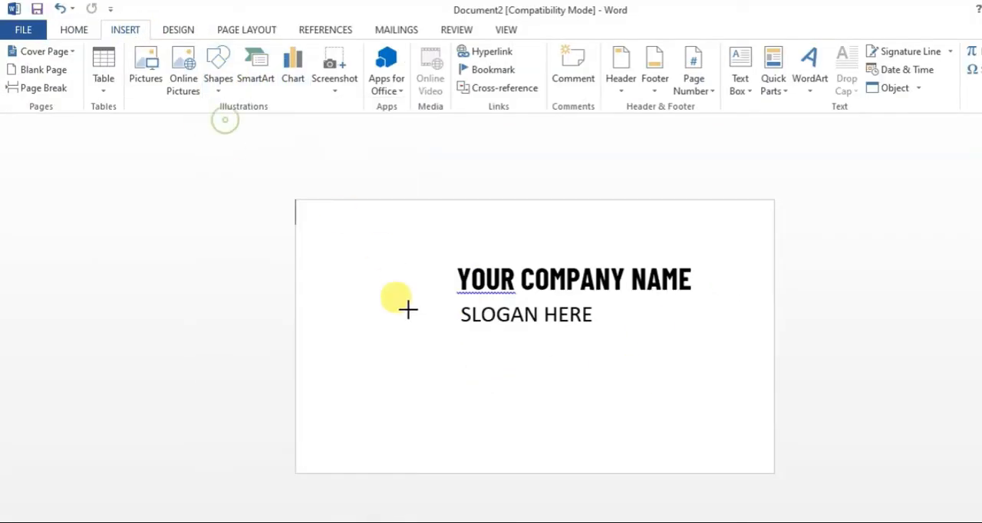
pyautogui.moveTo(328, 373); pyautogui.dragTo(729, 438)
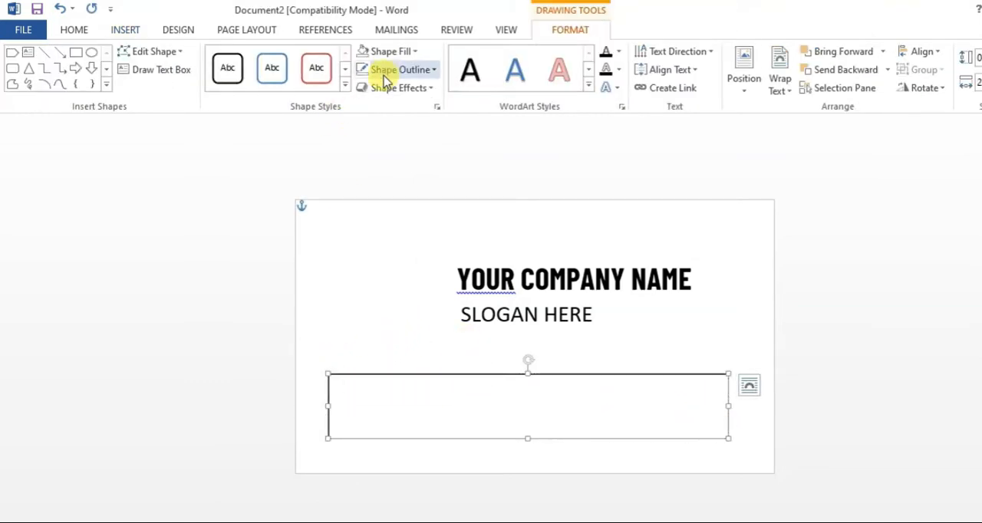
pyautogui.click(379, 69)
pyautogui.click(397, 207)
pyautogui.click(385, 50)
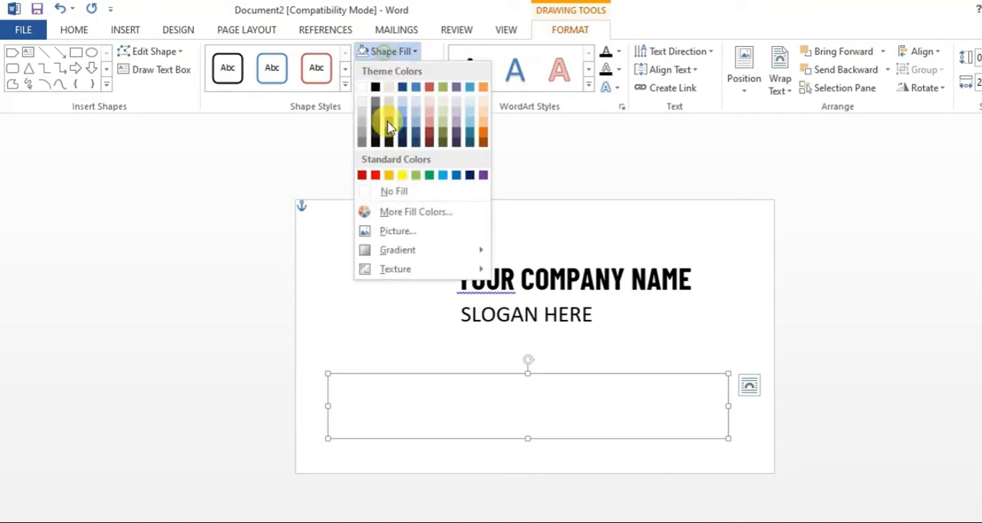
pyautogui.click(384, 190)
# - Set the new text box's font size to 8 pt and enter the phone number and e-mail address separated by a vertical bar
pyautogui.click(391, 401)
pyautogui.write('a')
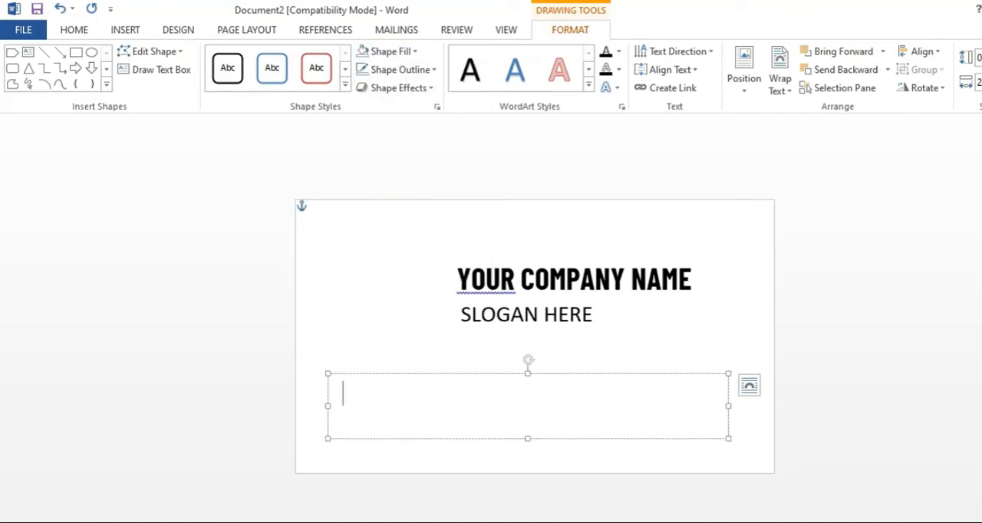
pyautogui.click(74, 29)
pyautogui.click(230, 57)
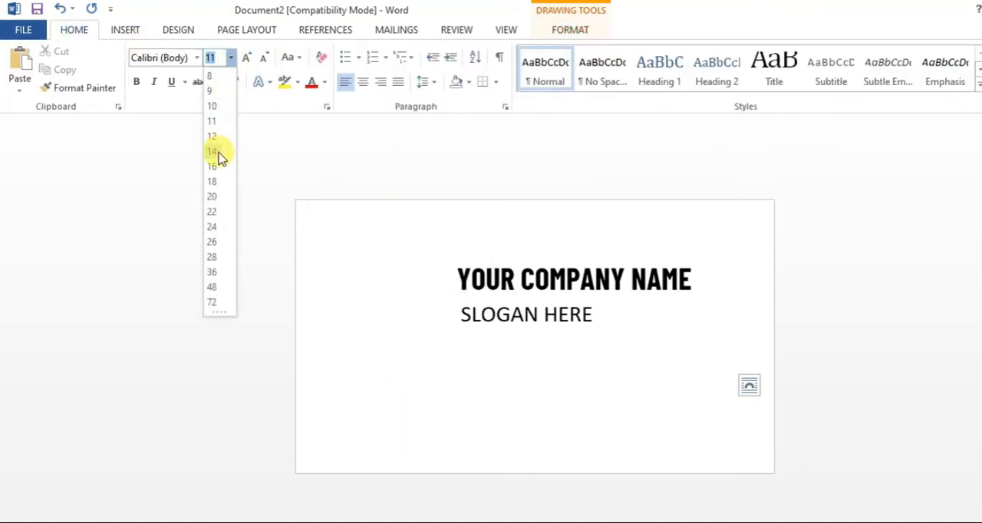
pyautogui.click(215, 76)
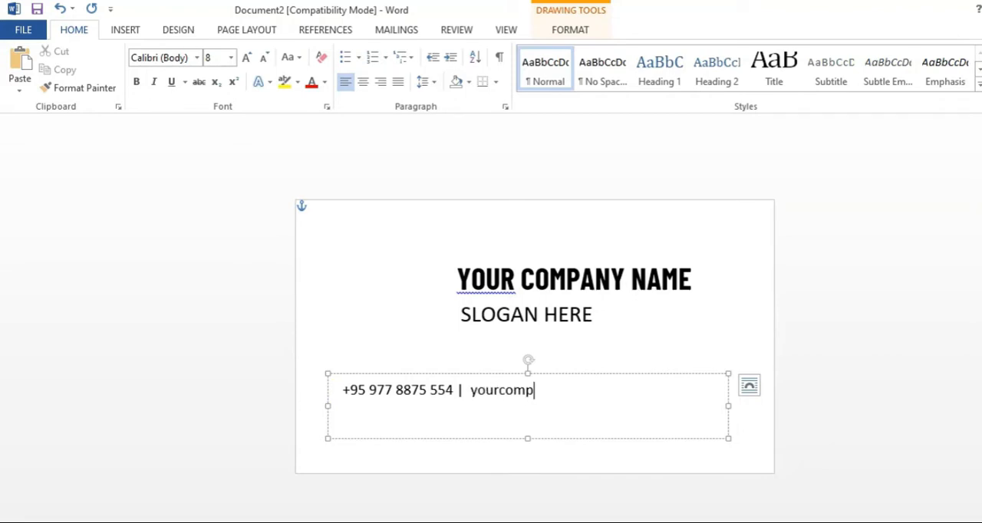
pyautogui.write('il.com')
pyautogui.press('Return')
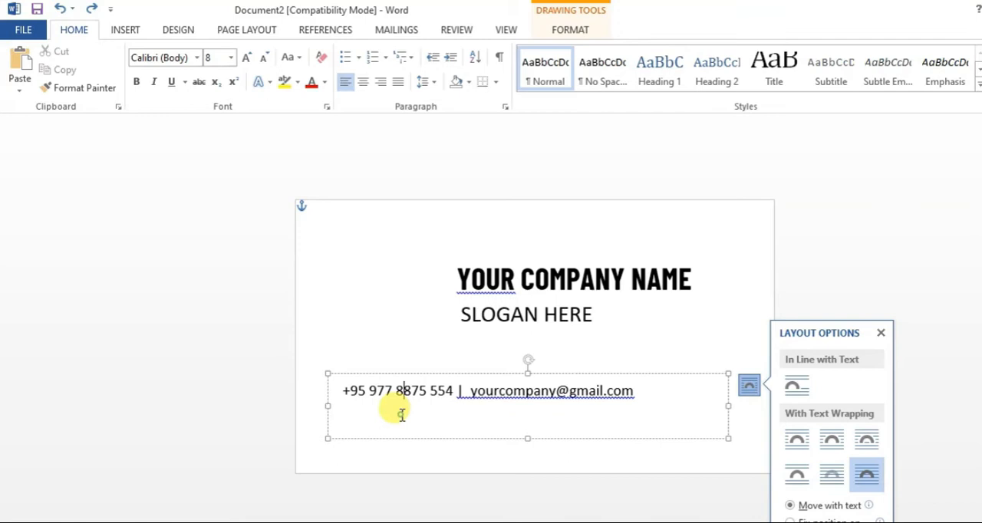
pyautogui.click(400, 414)
pyautogui.write('www.yourcompany.com')
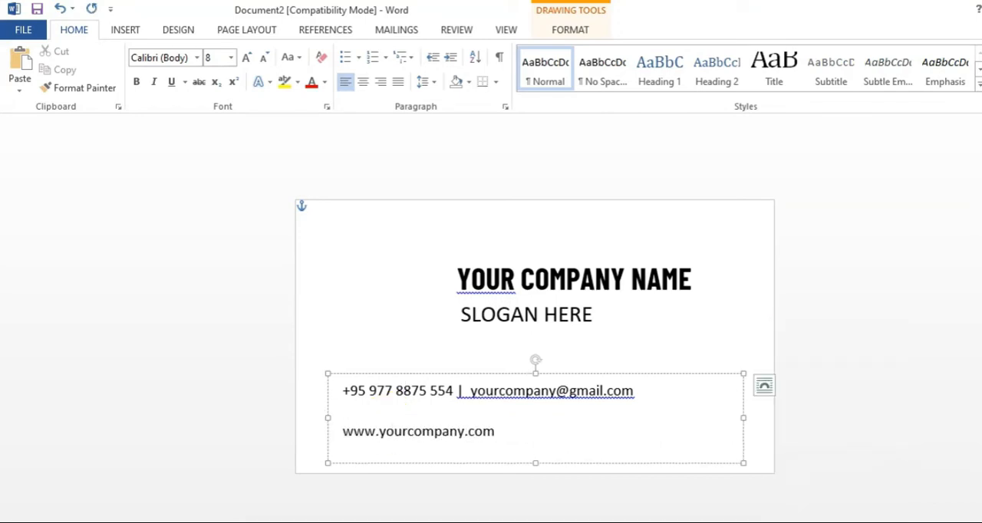
pyautogui.hotkey('ctrl', 'z')
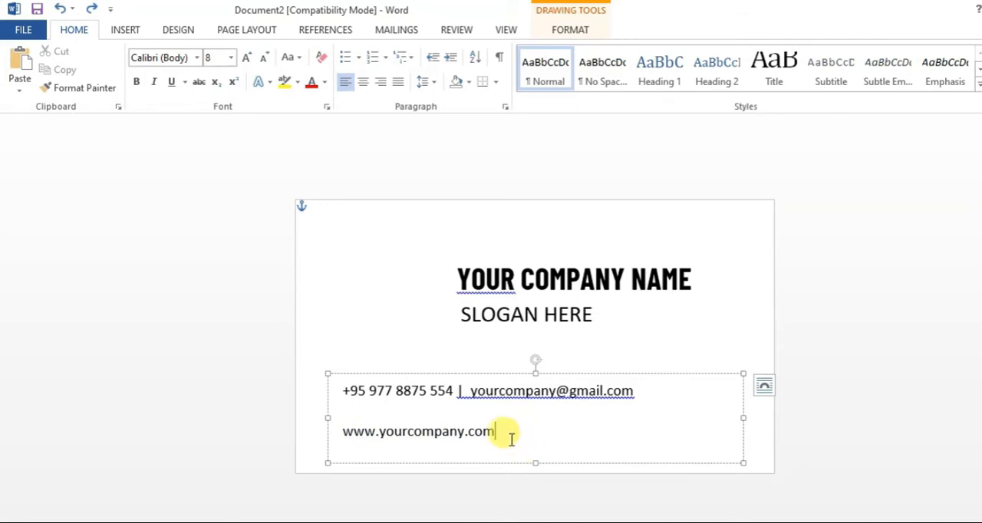
# - Set the contact lines' spacing after to 0 pt and their line spacing to Single
pyautogui.hotkey('ctrl', 'a')
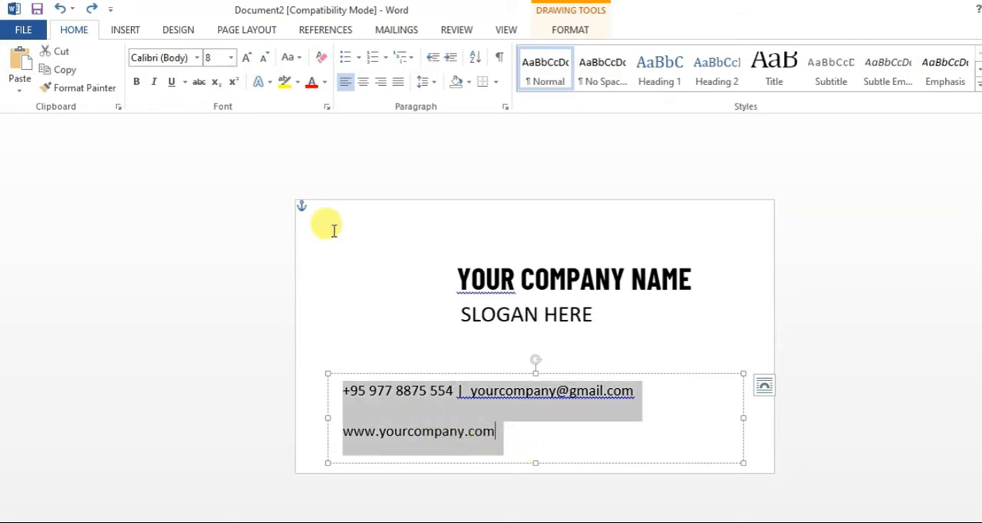
pyautogui.click(423, 82)
pyautogui.click(462, 218)
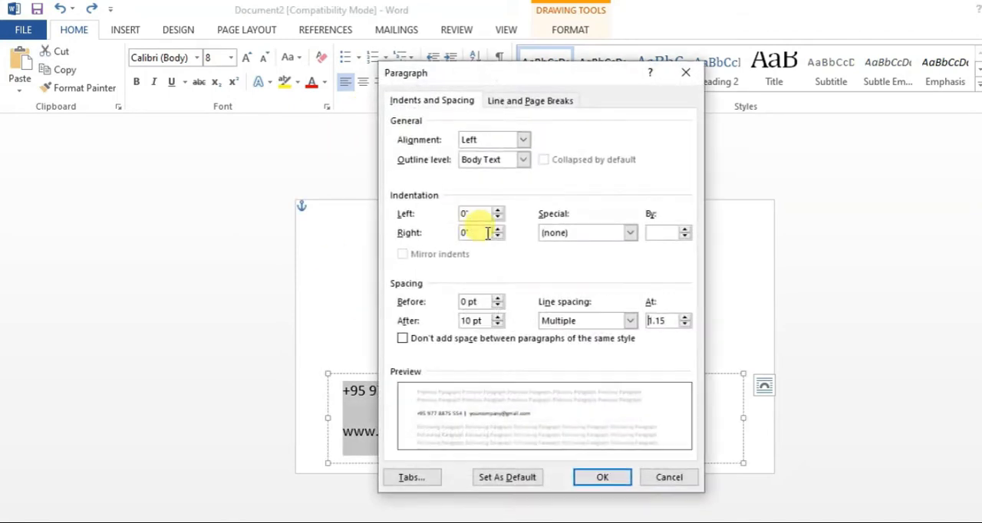
pyautogui.click(499, 325)
pyautogui.click(499, 325)
pyautogui.click(559, 327)
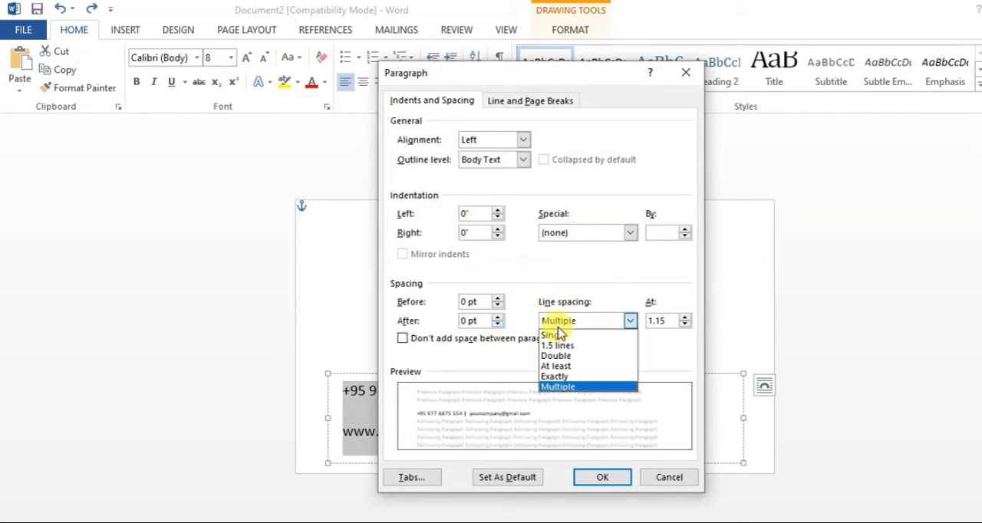
pyautogui.click(554, 336)
pyautogui.click(606, 482)
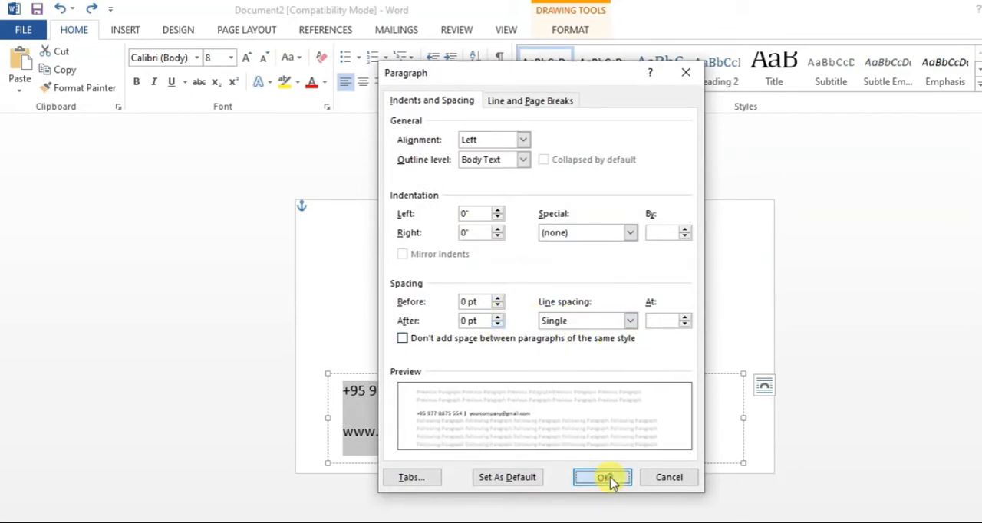
# - Add the township and city as an address line below the website and centre all the contact lines
pyautogui.click(513, 437)
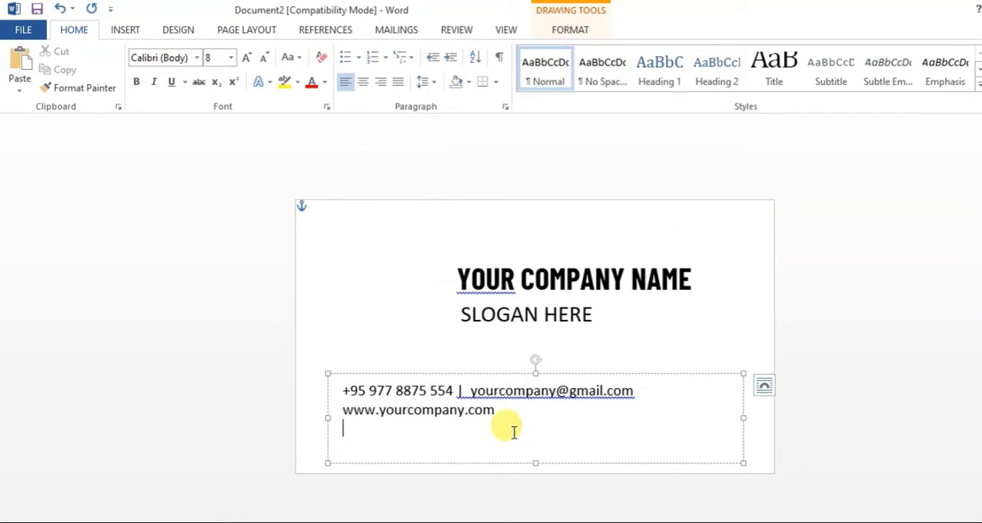
pyautogui.press('Return')
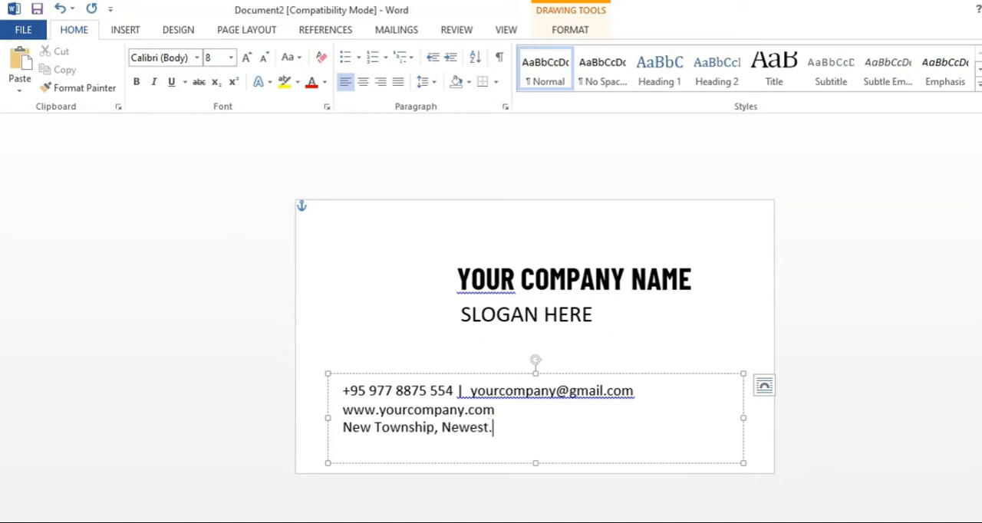
pyautogui.moveTo(497, 428); pyautogui.dragTo(409, 381)
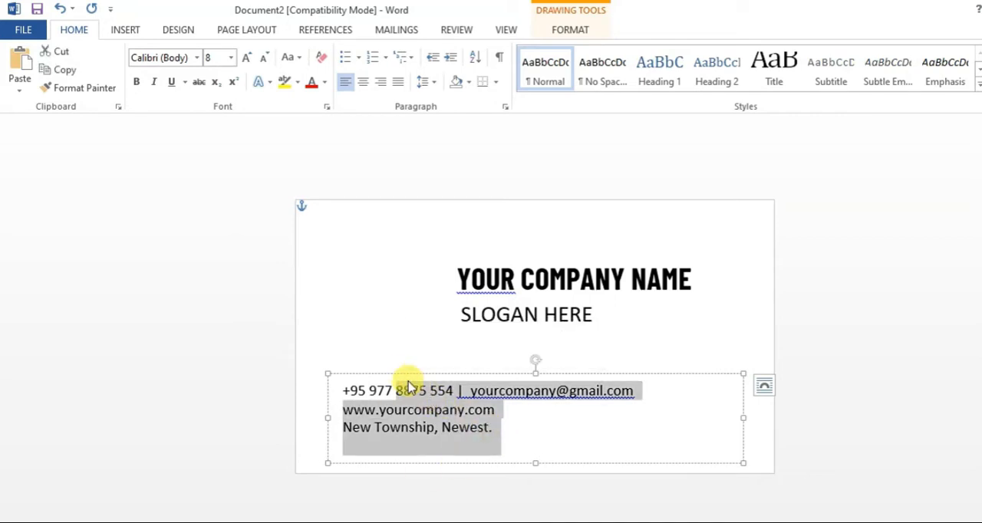
pyautogui.hotkey('ctrl', 'e')
# - Insert the road name followed by a comma at the start of the address line
pyautogui.click(504, 438)
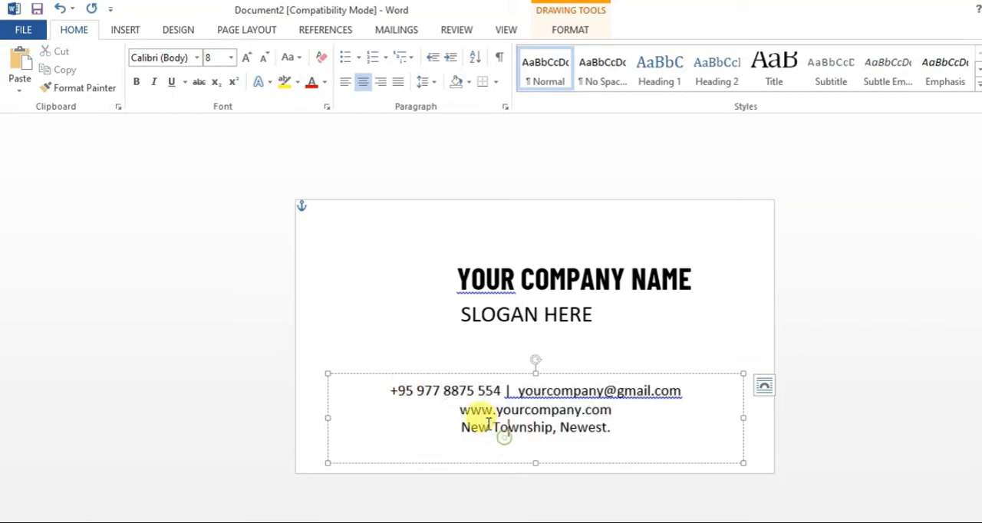
pyautogui.write('New ')
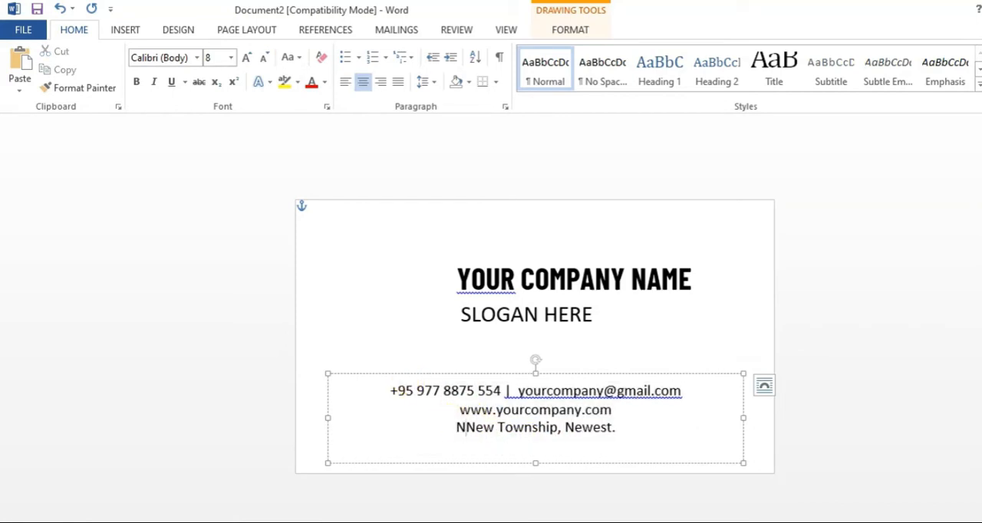
pyautogui.write('Road')
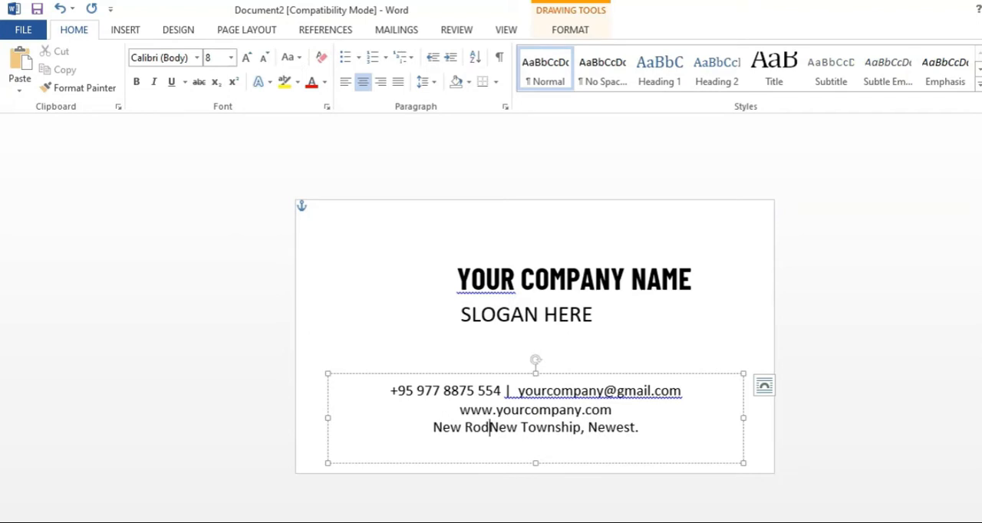
pyautogui.write(',')
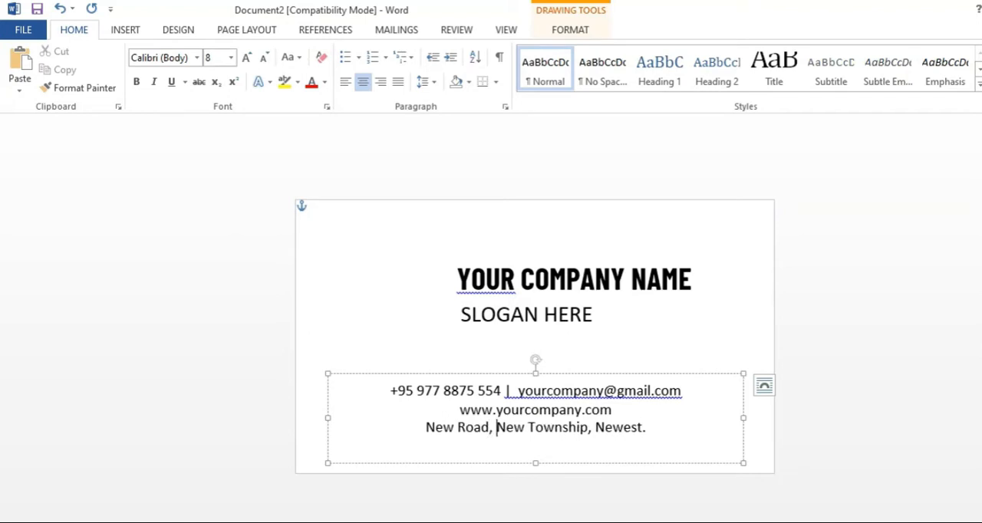
pyautogui.click(650, 429)
pyautogui.click(413, 393)
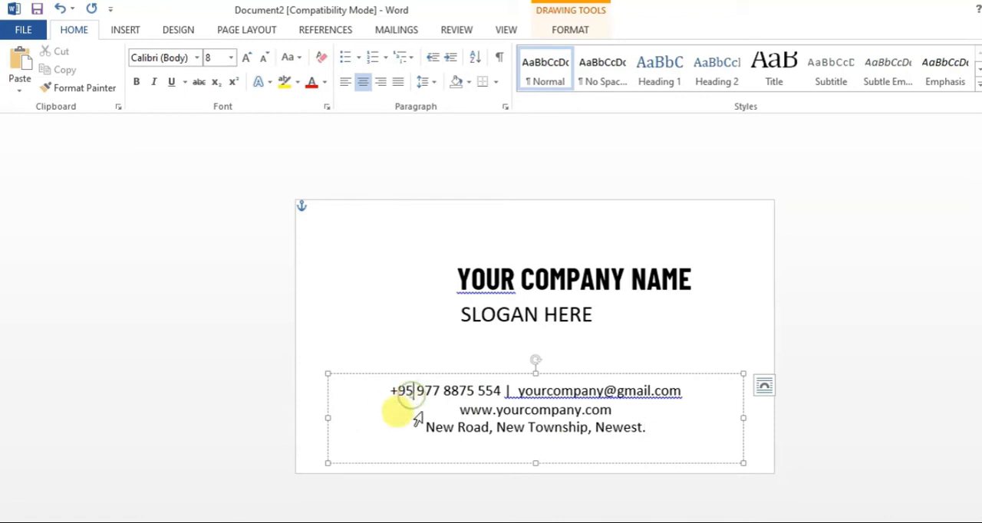
# - Shorten the contact text box from its lower edge to fit the three lines and move it slightly down
pyautogui.click(535, 461)
pyautogui.moveTo(535, 462); pyautogui.dragTo(533, 445)
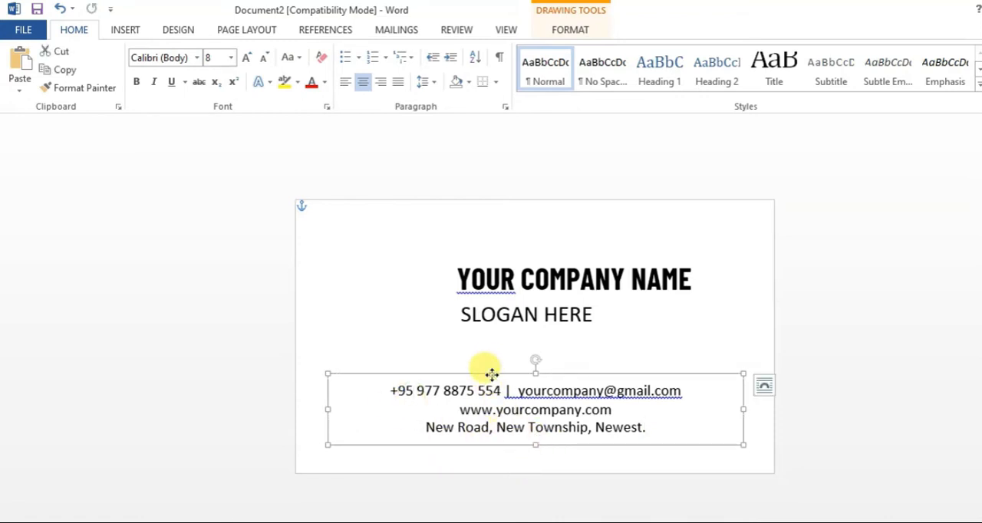
pyautogui.moveTo(492, 373); pyautogui.dragTo(488, 380)
pyautogui.click(311, 207)
# - Insert the workshop_icon picture from the Logo Design folder and shrink it proportionally into the card's upper-left area
pyautogui.click(125, 32)
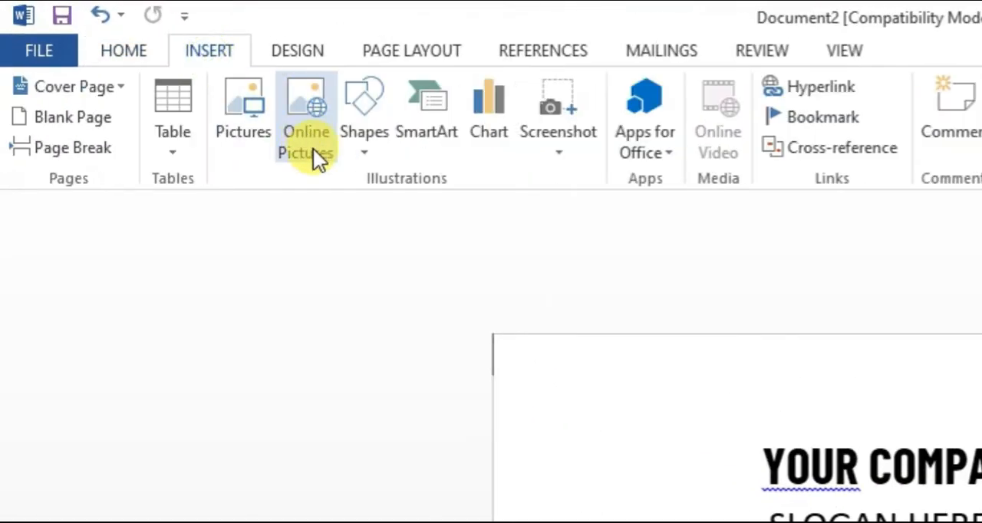
pyautogui.click(254, 136)
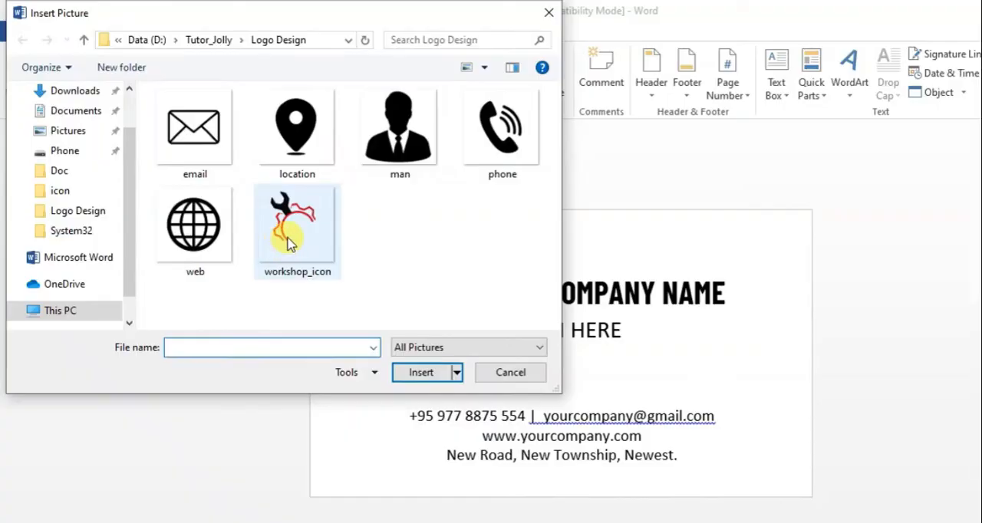
pyautogui.click(290, 242)
pyautogui.click(422, 372)
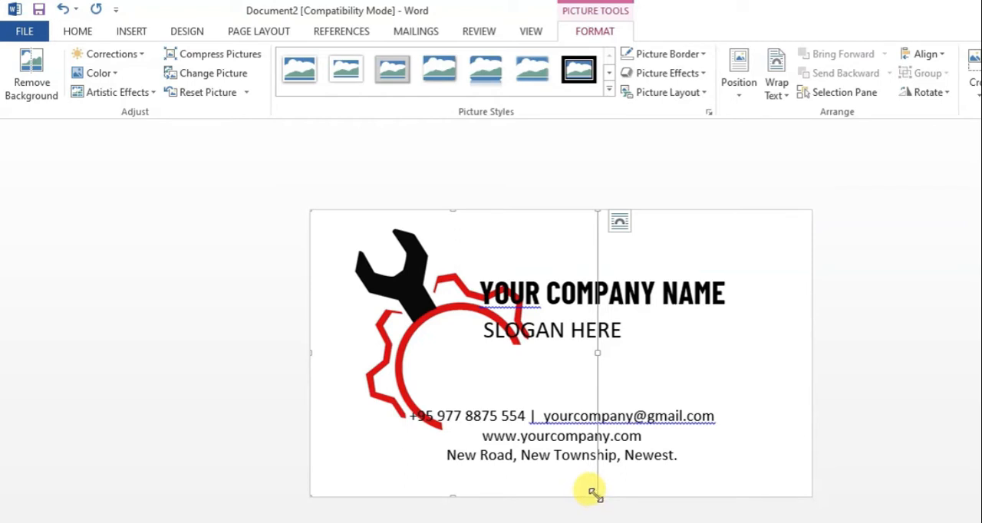
pyautogui.moveTo(592, 492); pyautogui.dragTo(406, 368)
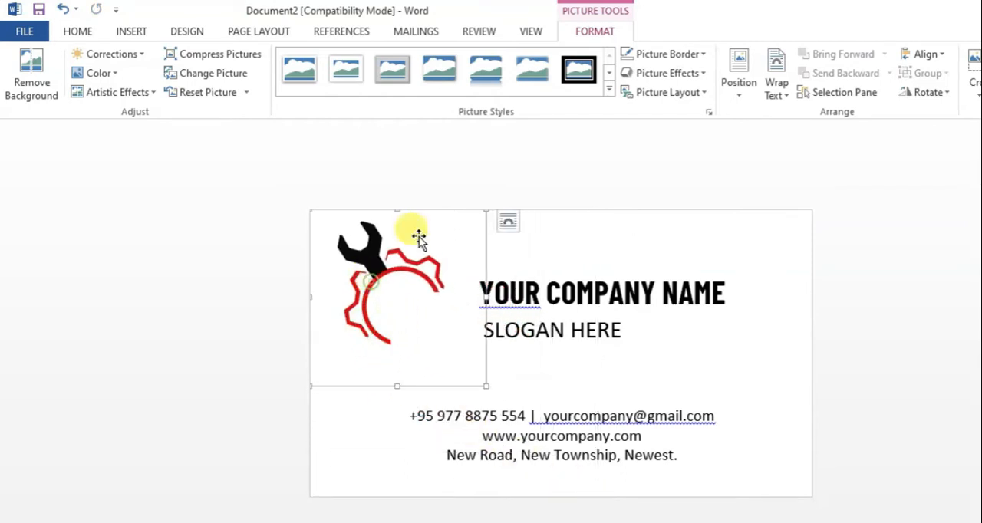
# - Set the logo's text wrapping to Behind Text, shrink it slightly from a corner and position it beside the company name
pyautogui.click(774, 86)
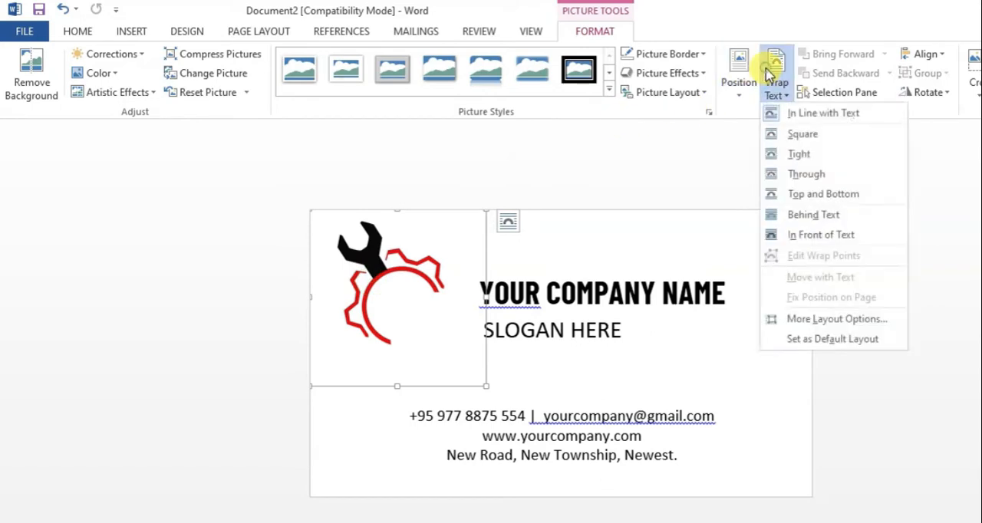
pyautogui.click(815, 218)
pyautogui.moveTo(406, 272); pyautogui.dragTo(428, 288)
pyautogui.moveTo(340, 403); pyautogui.dragTo(351, 393)
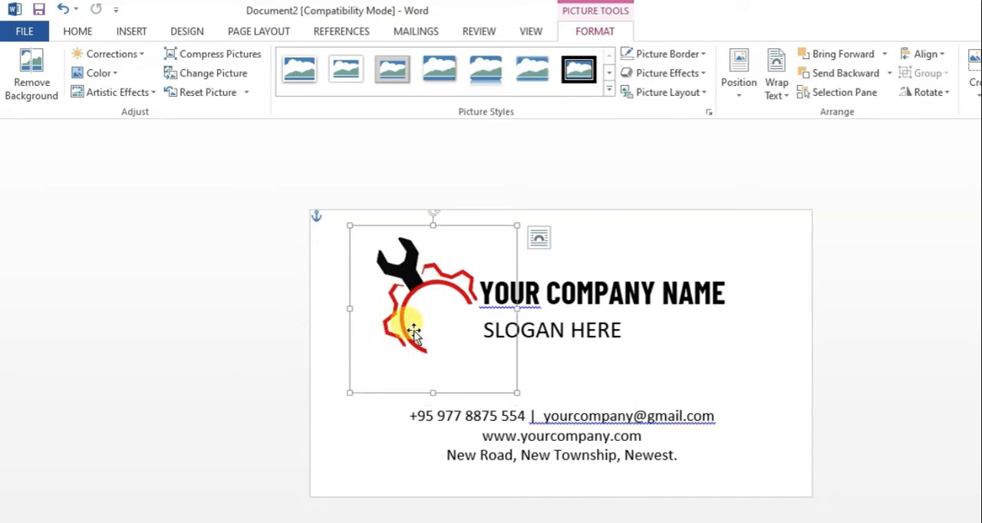
pyautogui.moveTo(416, 331); pyautogui.dragTo(411, 327)
pyautogui.click(906, 307)
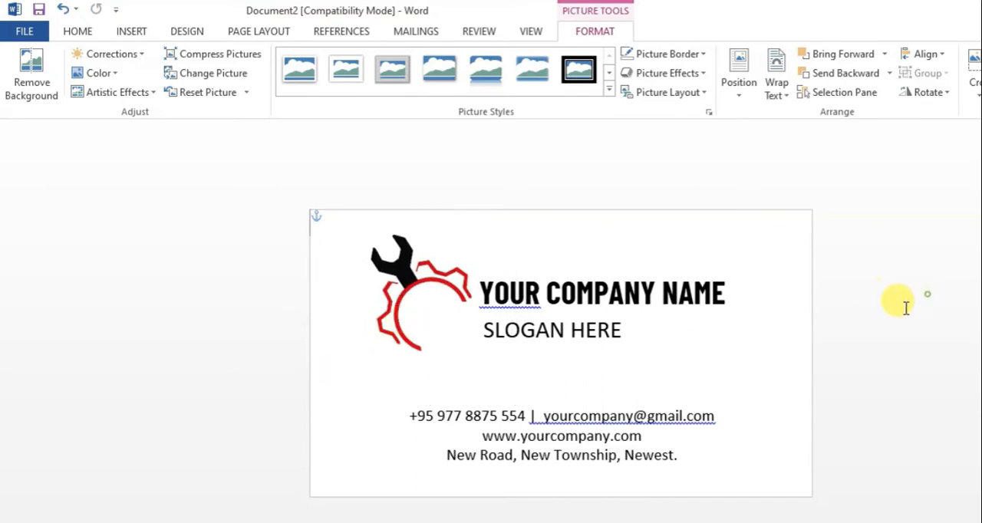
# - Move the slogan down and slightly right, and the company name down and left against the logo, directly above the slogan
pyautogui.click(584, 332)
pyautogui.moveTo(585, 351); pyautogui.dragTo(597, 370)
pyautogui.moveTo(464, 292); pyautogui.dragTo(465, 280)
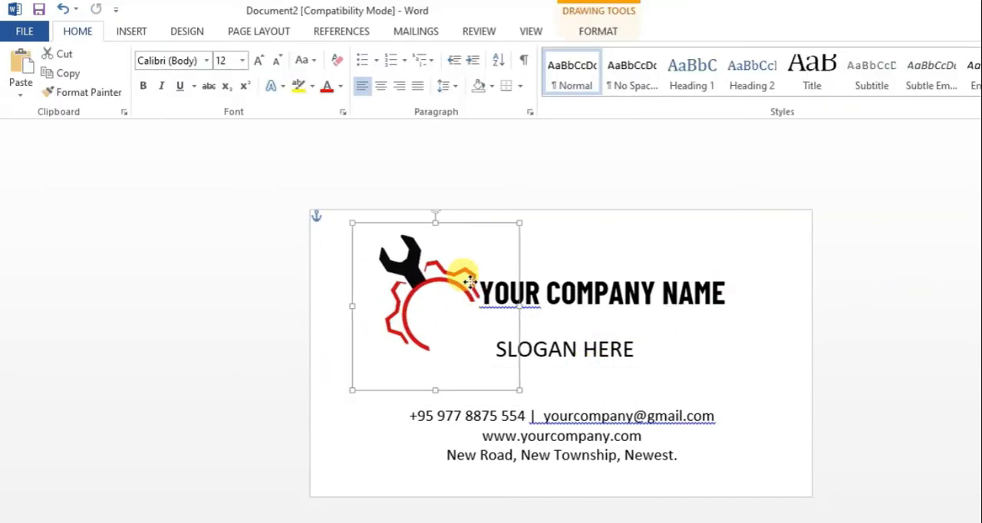
pyautogui.click(563, 269)
pyautogui.moveTo(563, 270); pyautogui.dragTo(534, 287)
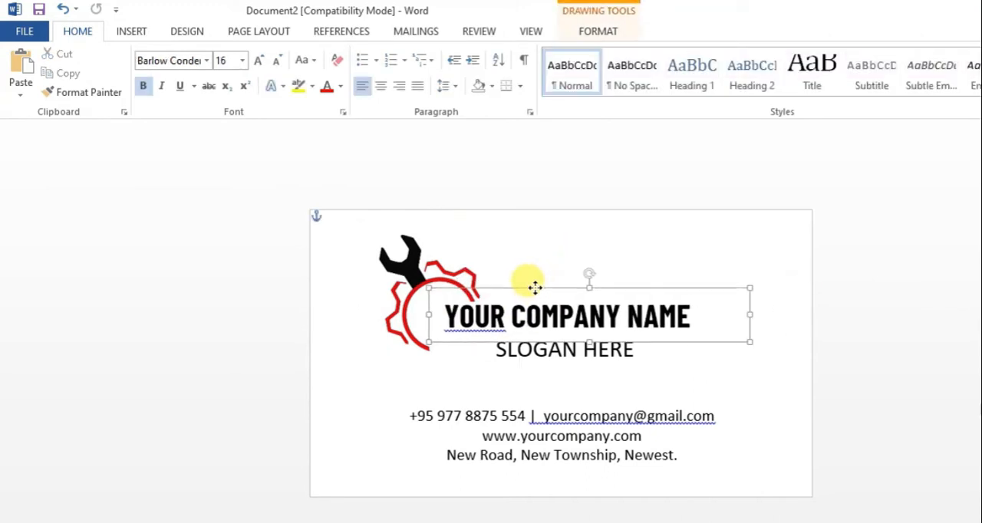
pyautogui.click(890, 304)
# - Nudge the logo slightly up and to the left so its gear arc clears the start of the company name
pyautogui.moveTo(439, 275); pyautogui.dragTo(434, 272)
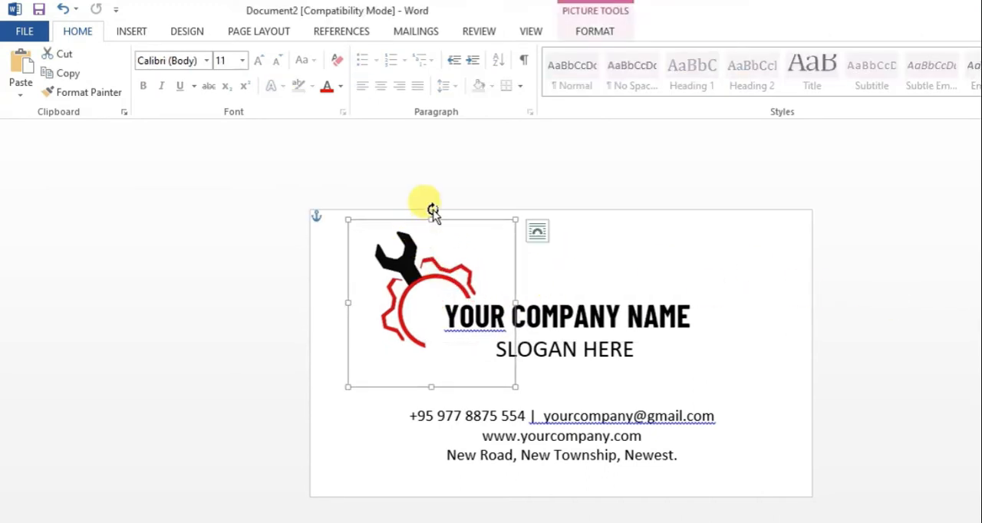
pyautogui.moveTo(433, 211); pyautogui.dragTo(408, 257)
pyautogui.click(581, 318)
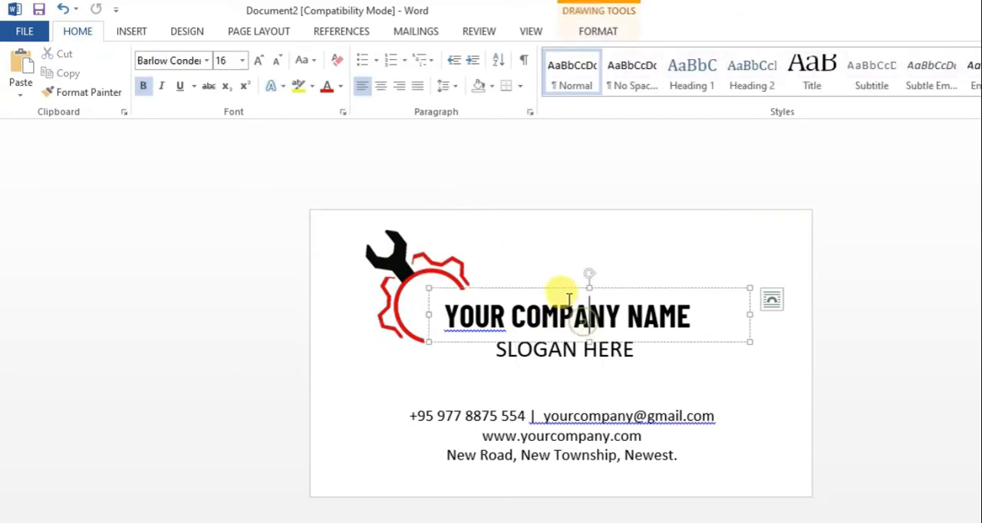
# - Move the company name up and left against the logo's gear, and place the slogan directly beneath it, left edges roughly aligned
pyautogui.moveTo(558, 288); pyautogui.dragTo(545, 276)
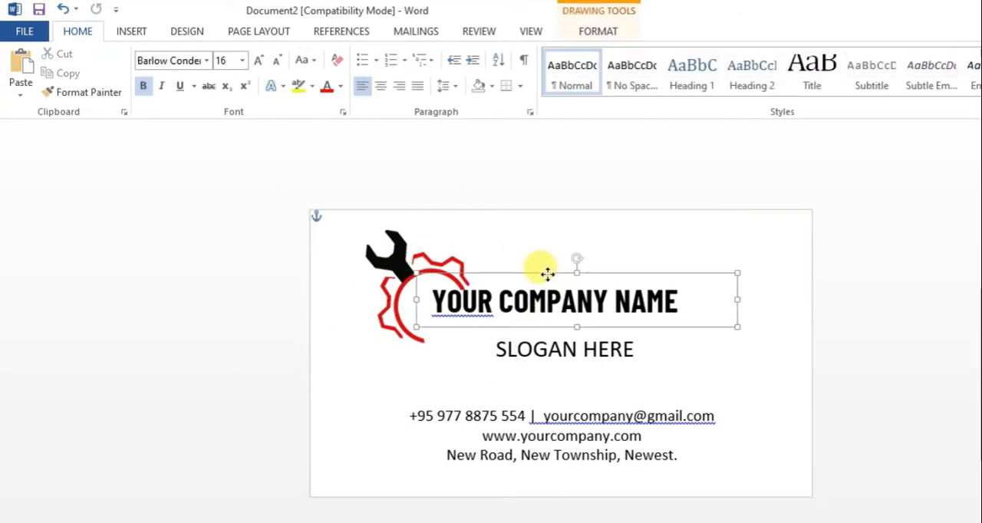
pyautogui.click(521, 353)
pyautogui.moveTo(523, 372); pyautogui.dragTo(464, 351)
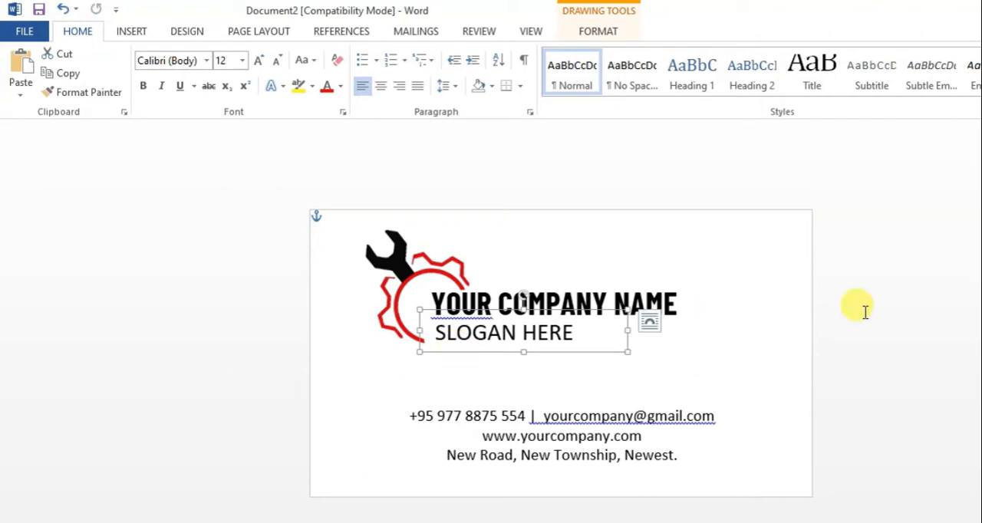
# - Group the logo, company name and slogan into one object
pyautogui.click(423, 258)
pyautogui.keyDown('shift'); pyautogui.click(559, 297); pyautogui.keyUp('shift')
pyautogui.keyDown('shift'); pyautogui.click(554, 340); pyautogui.keyUp('shift')
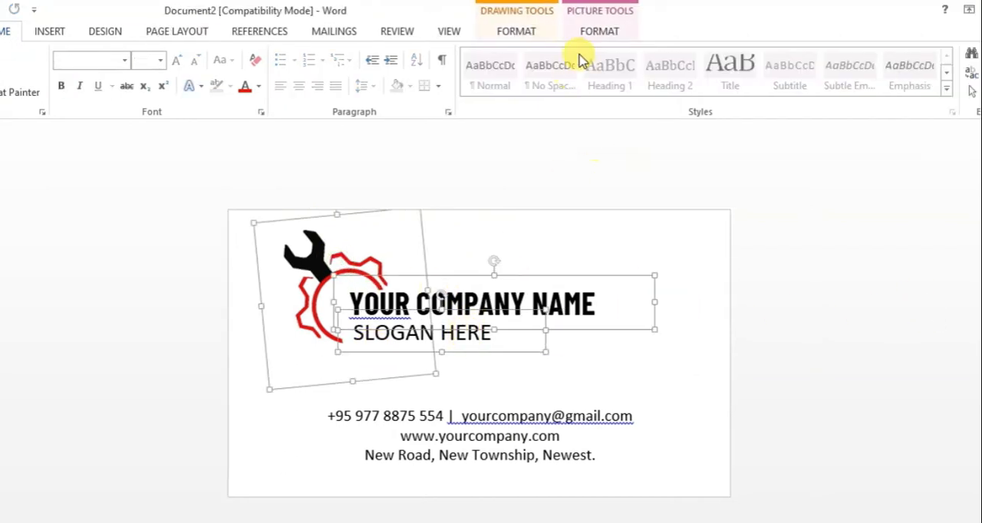
pyautogui.click(681, 31)
pyautogui.click(926, 73)
pyautogui.click(931, 86)
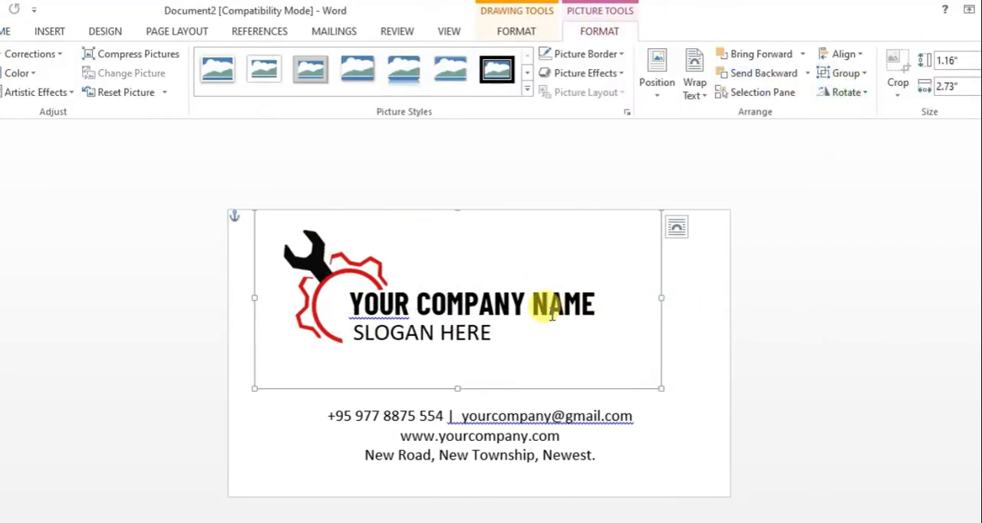
# - Shift the grouped logo, company name and slogan to the right so the group is centred horizontally on the card
pyautogui.press('Right')
pyautogui.press('Right')
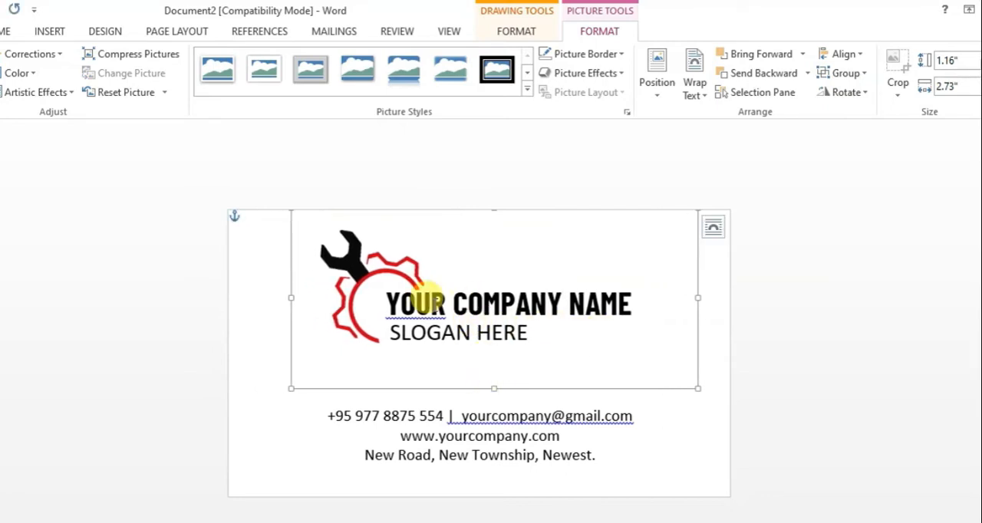
pyautogui.moveTo(306, 242); pyautogui.dragTo(286, 246)
pyautogui.click(768, 311)
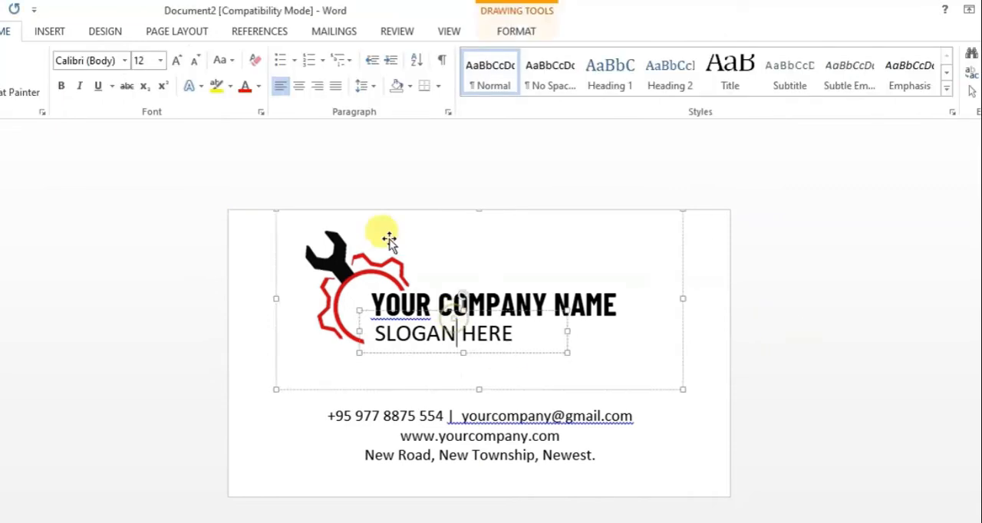
# - Nudge the logo group down toward the contact details, and move the contact details text box down very slightly
pyautogui.click(296, 223)
pyautogui.press('Down')
pyautogui.click(471, 397)
pyautogui.press('Down')
pyautogui.click(535, 388)
# - Draw a rectangle about 0.79" high and 3.48" wide across the lower part of the card, covering the contact details
pyautogui.click(59, 34)
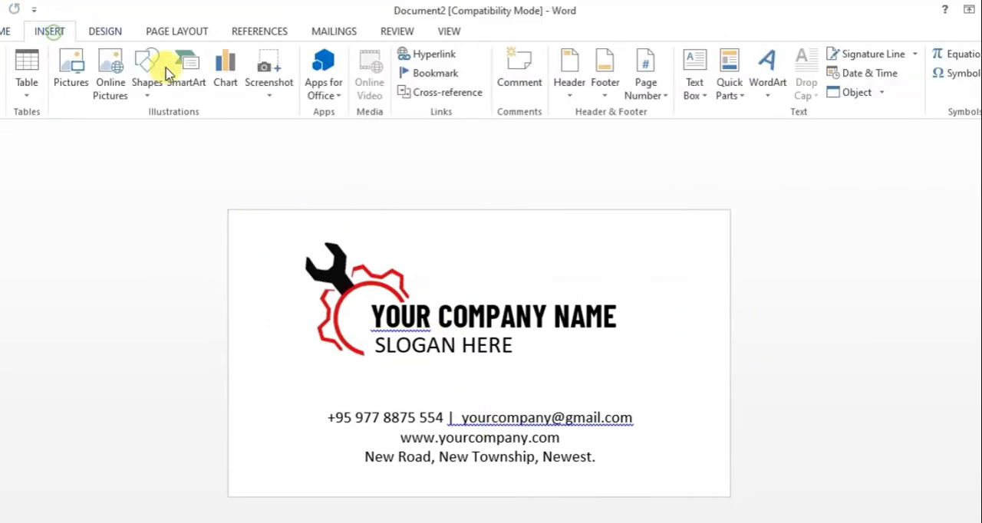
pyautogui.click(147, 88)
pyautogui.click(181, 135)
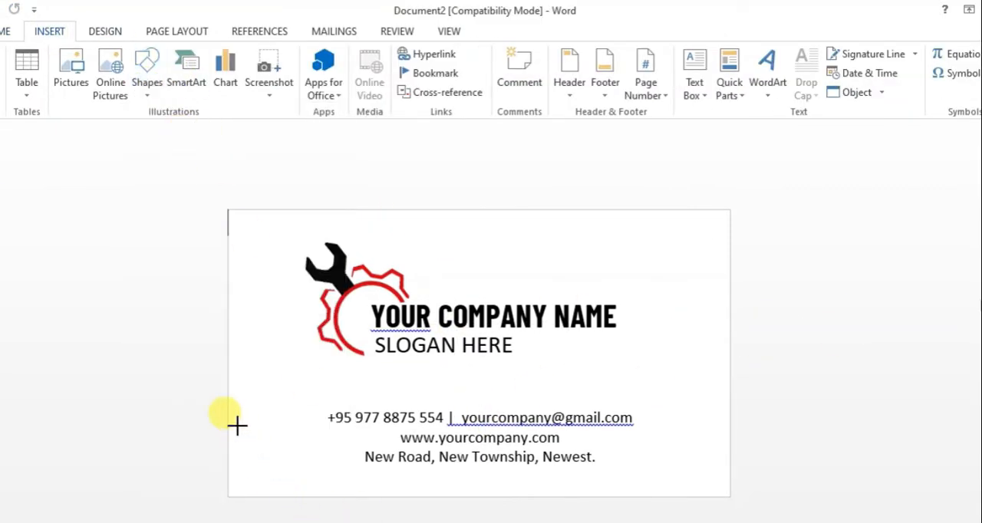
pyautogui.moveTo(264, 402); pyautogui.dragTo(729, 493)
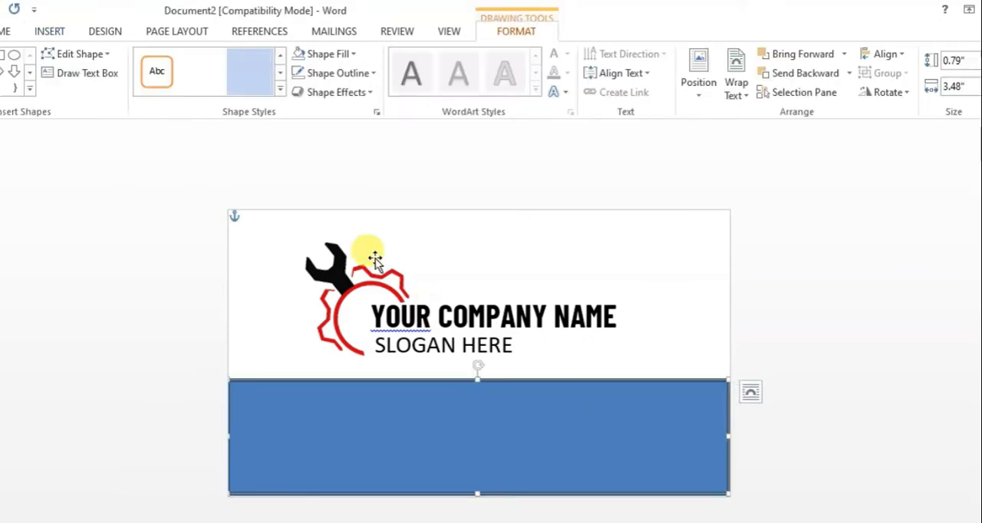
# - Fill the lower rectangle with the darkest shade of the theme red and remove its outline
pyautogui.click(326, 61)
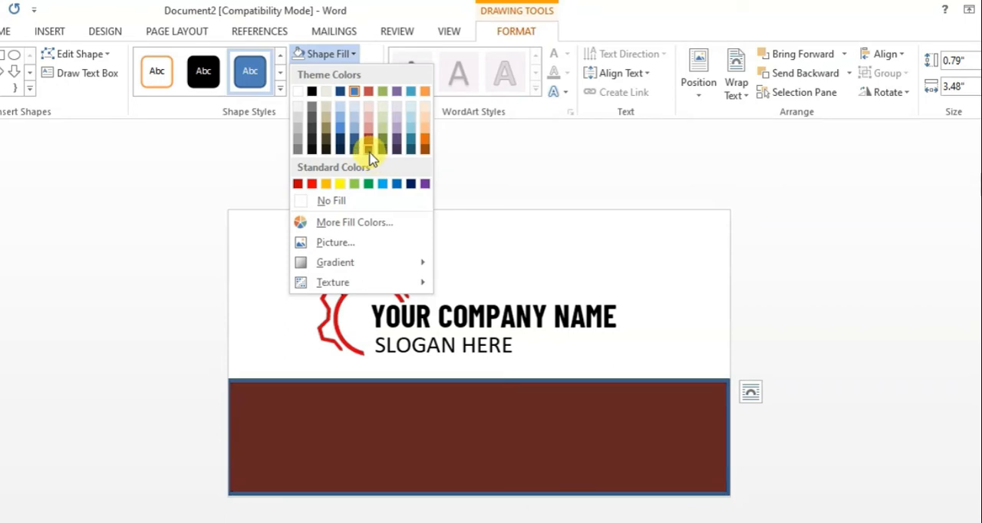
pyautogui.click(370, 148)
pyautogui.click(323, 77)
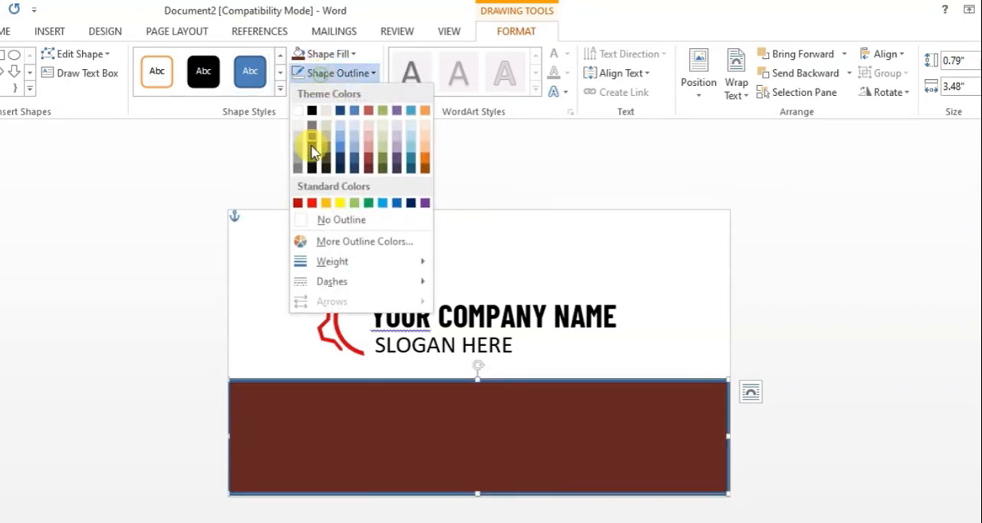
pyautogui.click(340, 220)
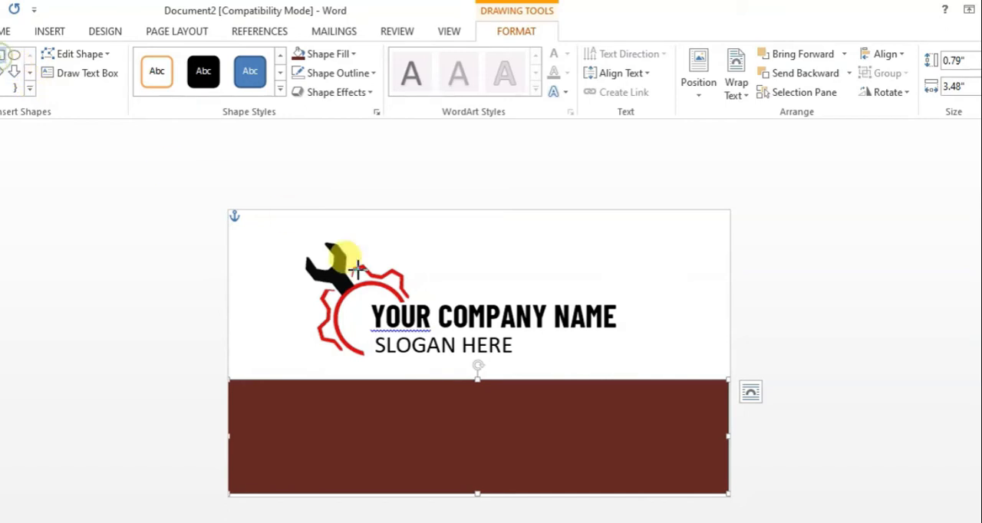
# - Add a black, outline-free rectangle about 0.4" high and 3.49" wide across the middle of the dark red band
pyautogui.moveTo(271, 406); pyautogui.dragTo(729, 464)
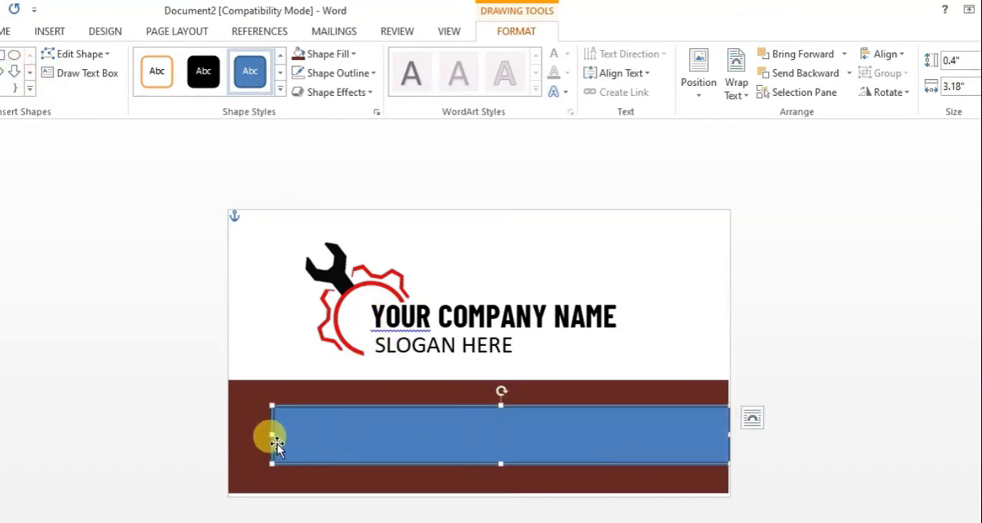
pyautogui.moveTo(274, 434); pyautogui.dragTo(224, 433)
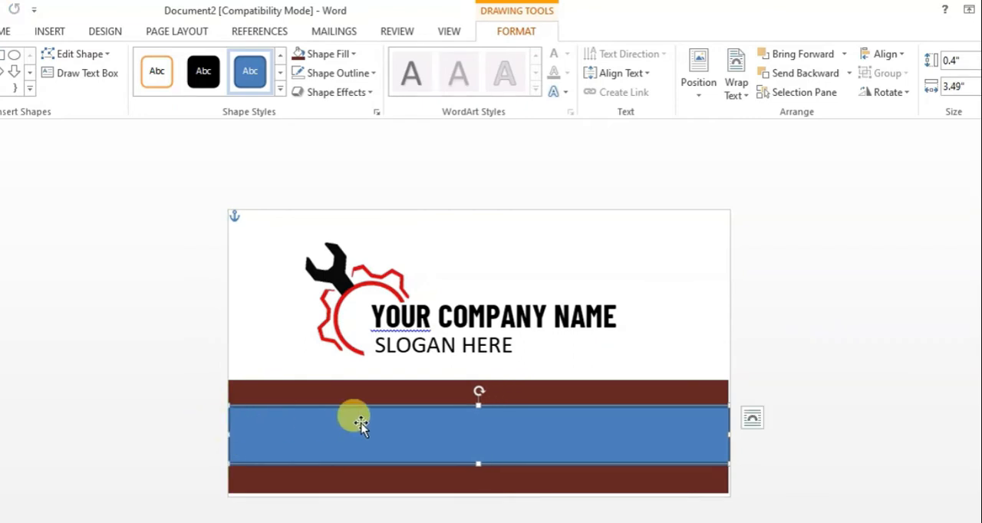
pyautogui.click(317, 56)
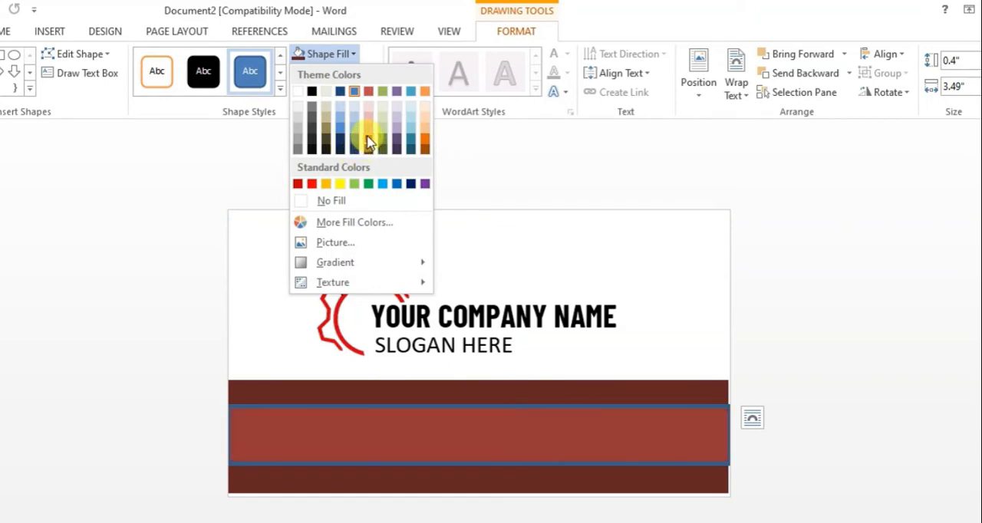
pyautogui.click(314, 151)
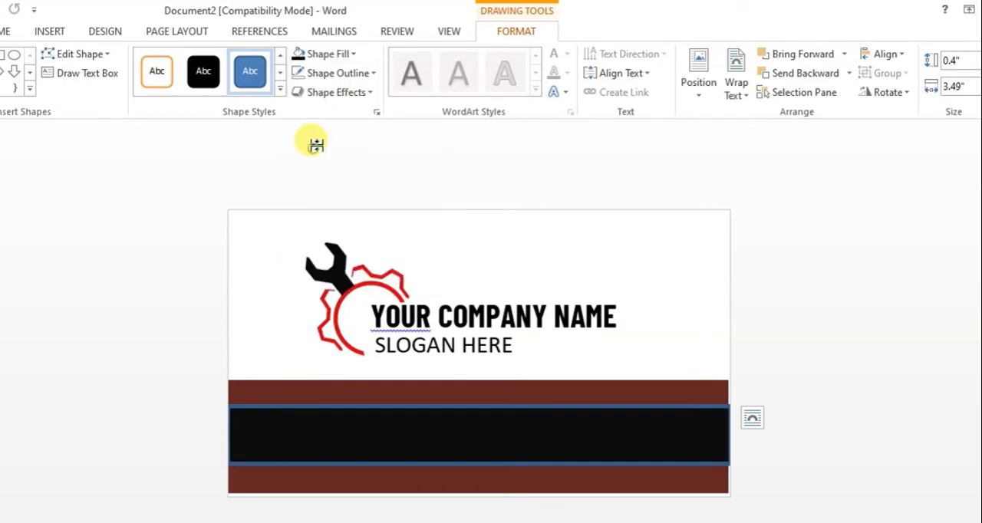
pyautogui.click(346, 73)
pyautogui.click(332, 220)
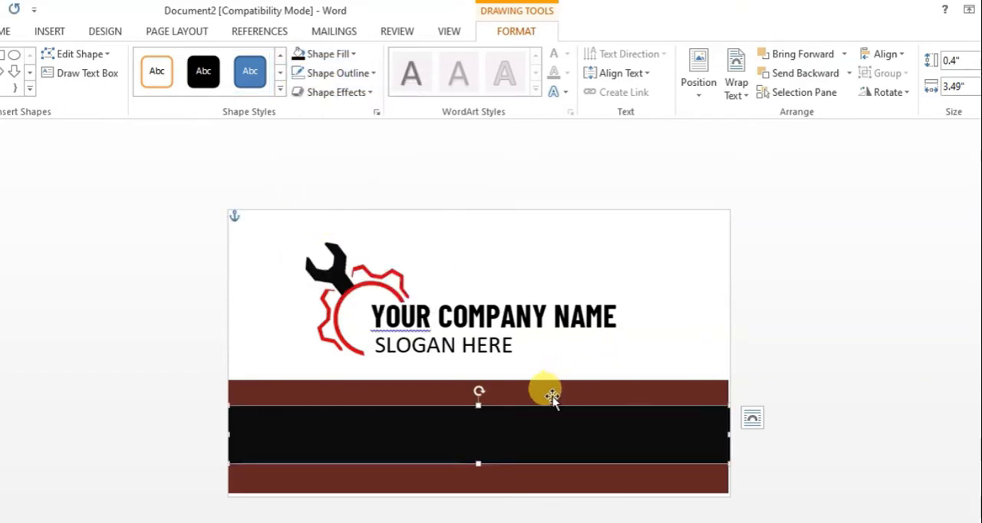
# - Extend the black rectangle upward and downward, leaving only thin dark red strips above and below it
pyautogui.moveTo(478, 398); pyautogui.dragTo(478, 393)
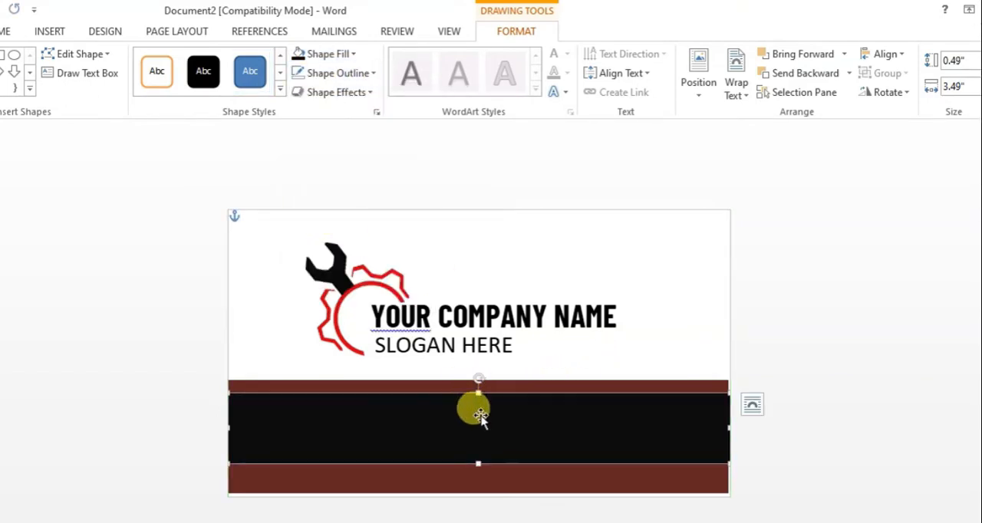
pyautogui.moveTo(476, 463); pyautogui.dragTo(478, 480)
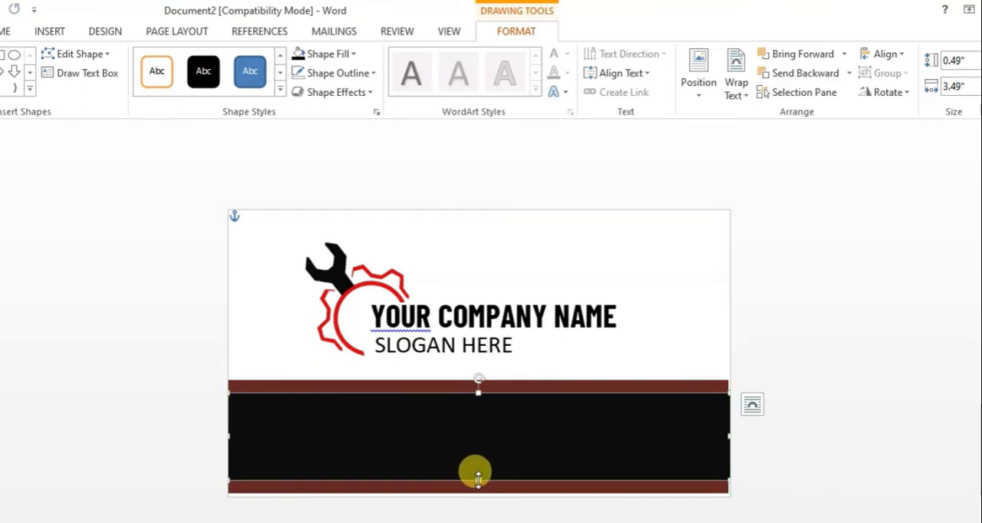
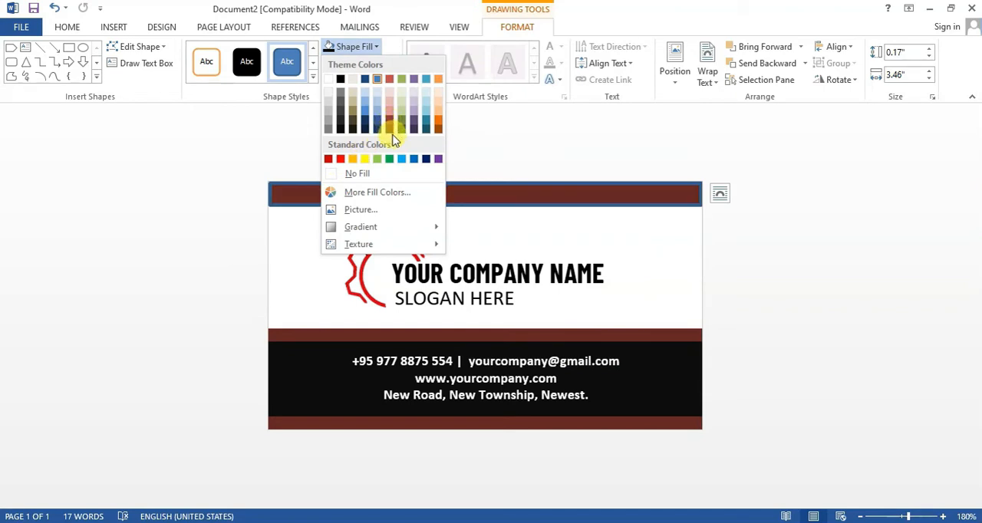
# - Fill the strip along the card's upper edge with the darkest shade of the theme red and remove its outline
pyautogui.click(391, 136)
pyautogui.click(365, 63)
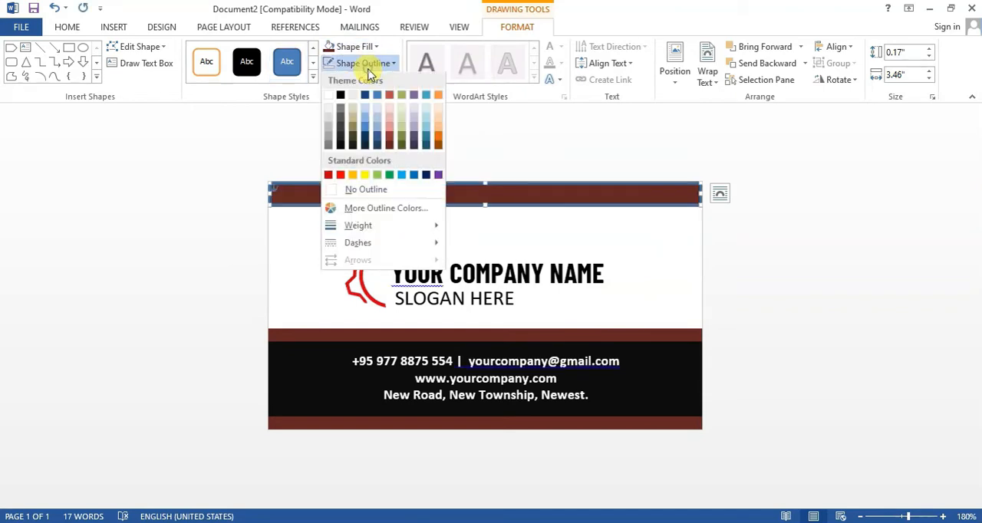
pyautogui.click(362, 189)
pyautogui.click(355, 191)
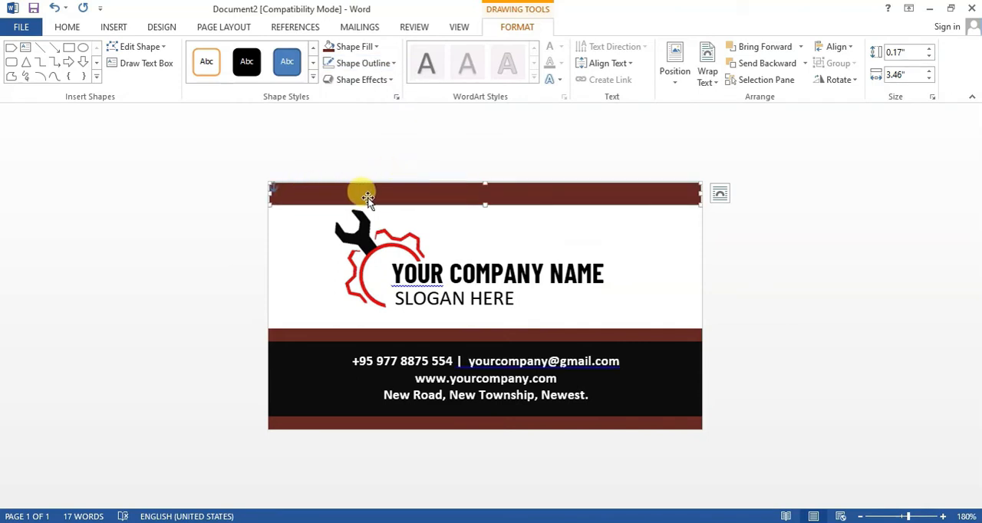
# - Fit the upper strip flush with the card's edges at about 3.49" wide and reduce its height to a thin band
pyautogui.moveTo(367, 198); pyautogui.dragTo(353, 194)
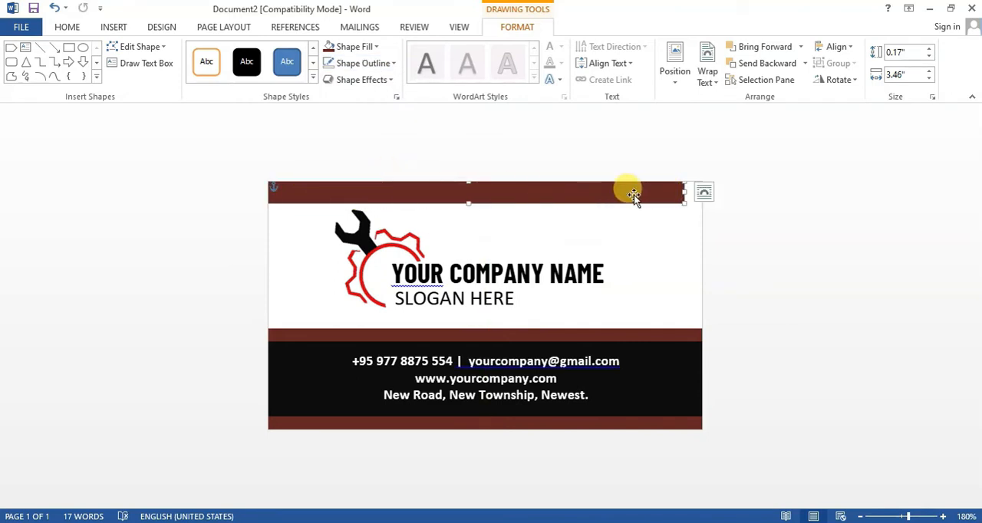
pyautogui.moveTo(651, 195); pyautogui.dragTo(702, 191)
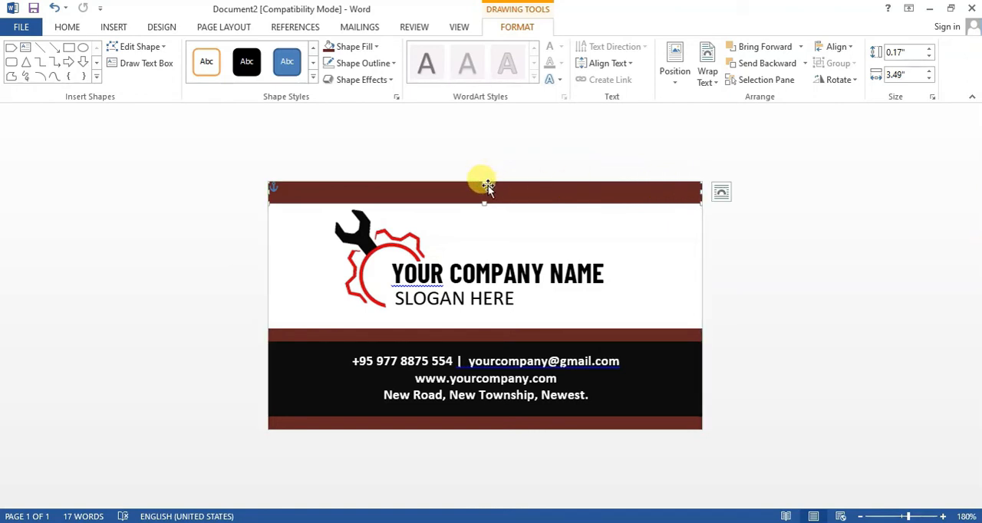
pyautogui.moveTo(482, 176)
pyautogui.mouseDown()
pyautogui.moveTo(471, 171)
pyautogui.moveTo(484, 190)
pyautogui.mouseUp()
pyautogui.click(751, 218)
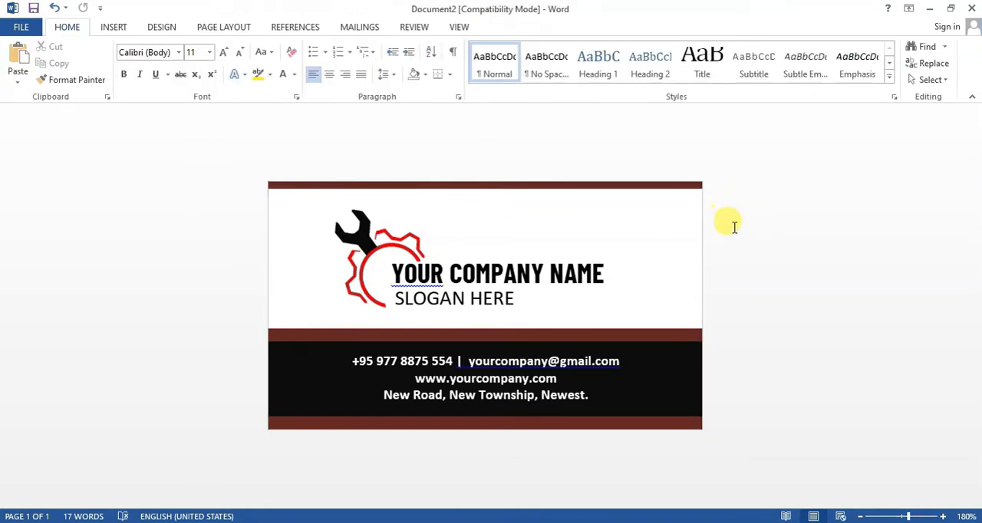
pyautogui.click(495, 182)
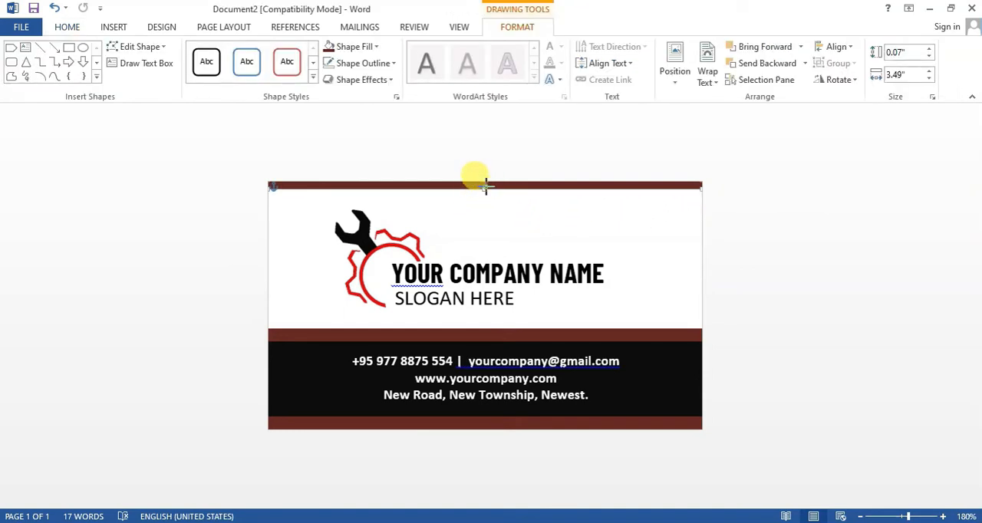
pyautogui.click(505, 157)
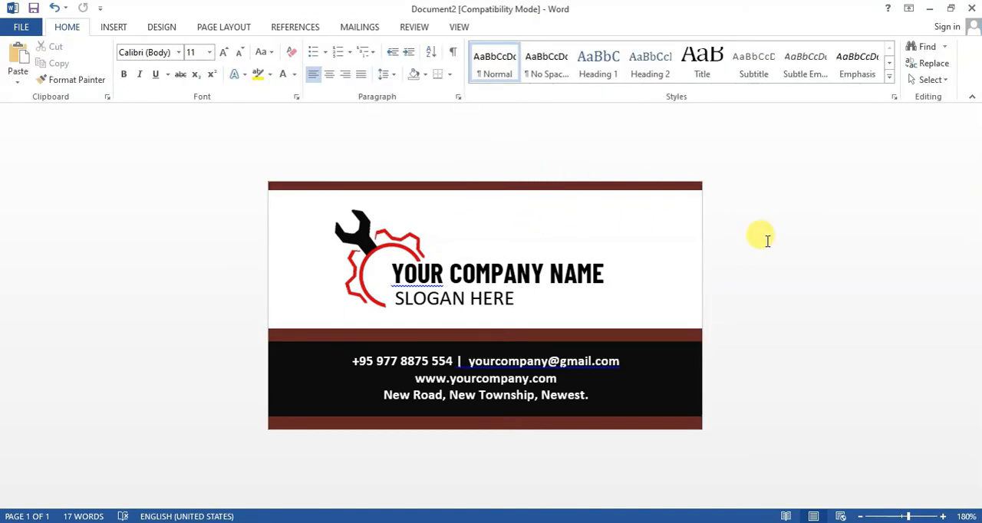
# - Insert the email, location, man, phone and web pictures from the Logo Design folder
pyautogui.click(117, 31)
pyautogui.click(137, 55)
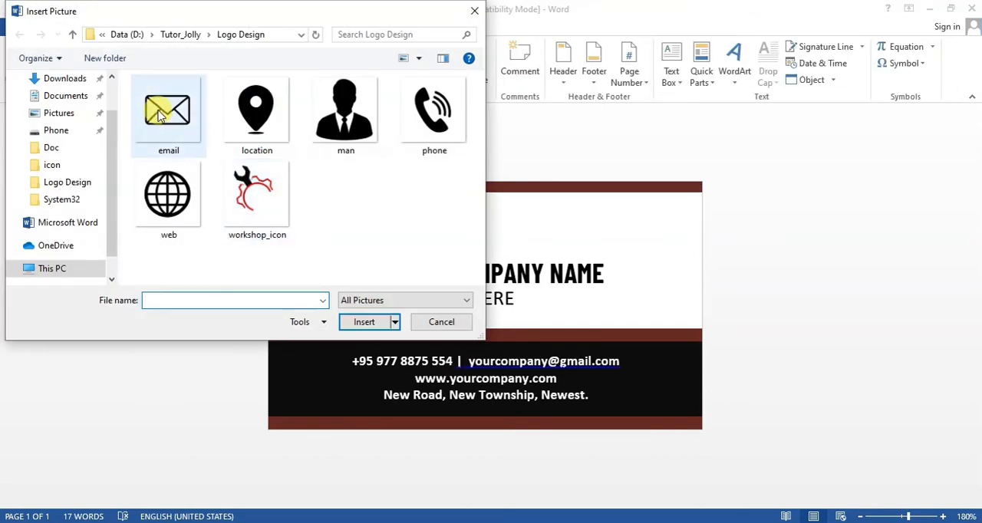
pyautogui.click(160, 115)
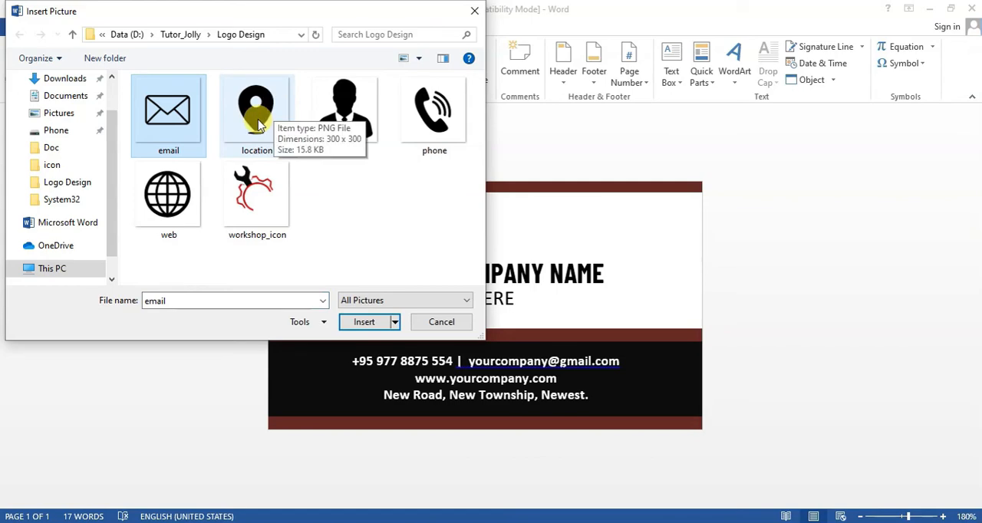
pyautogui.keyDown('shift'); pyautogui.click(421, 119); pyautogui.keyUp('shift')
pyautogui.keyDown('ctrl'); pyautogui.click(170, 193); pyautogui.keyUp('ctrl')
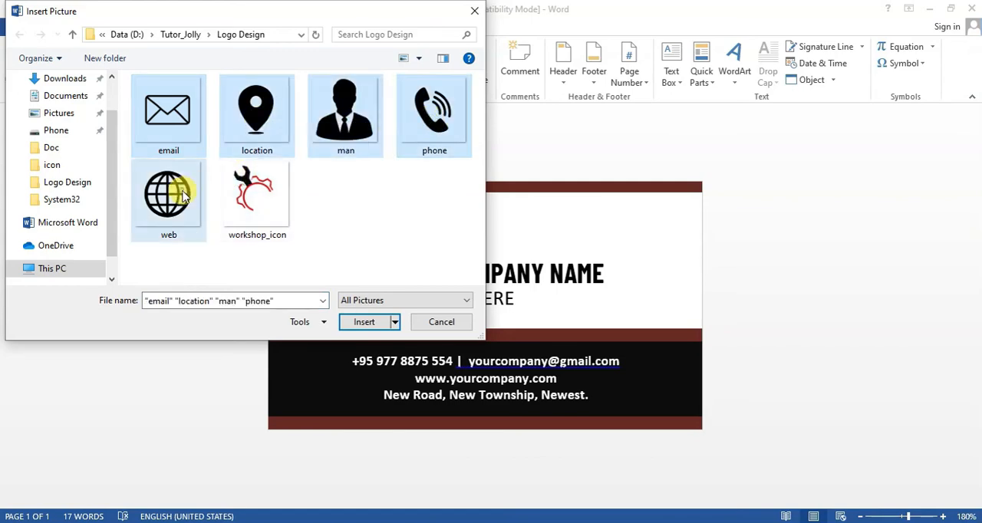
pyautogui.click(363, 322)
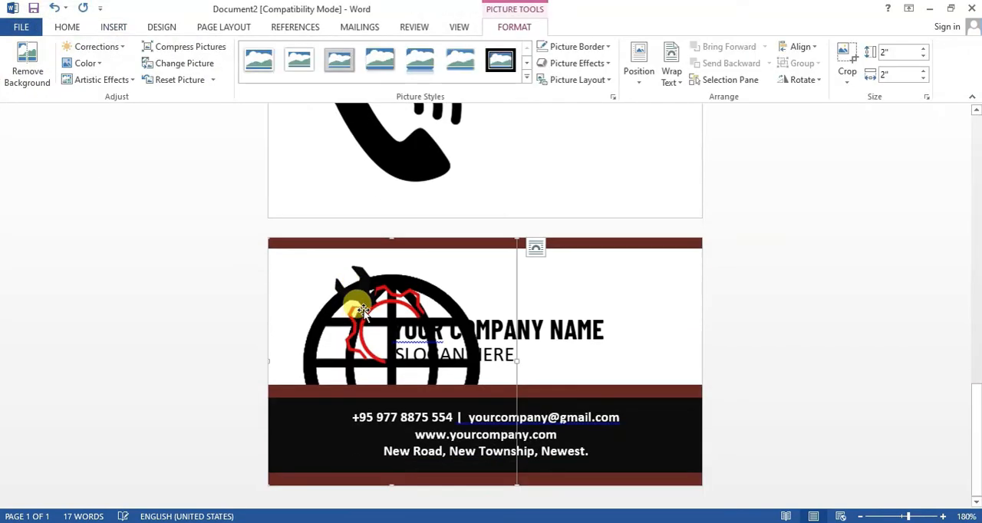
# - Delete the inserted picture of the man in a suit
pyautogui.scroll(15, 369, 292)
pyautogui.scroll(3, 375, 241)
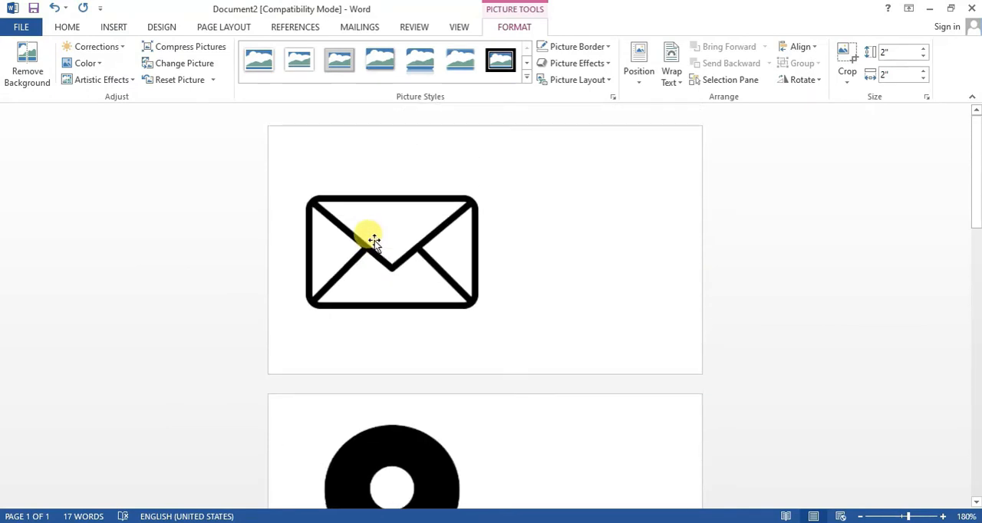
pyautogui.scroll(-8, 374, 241)
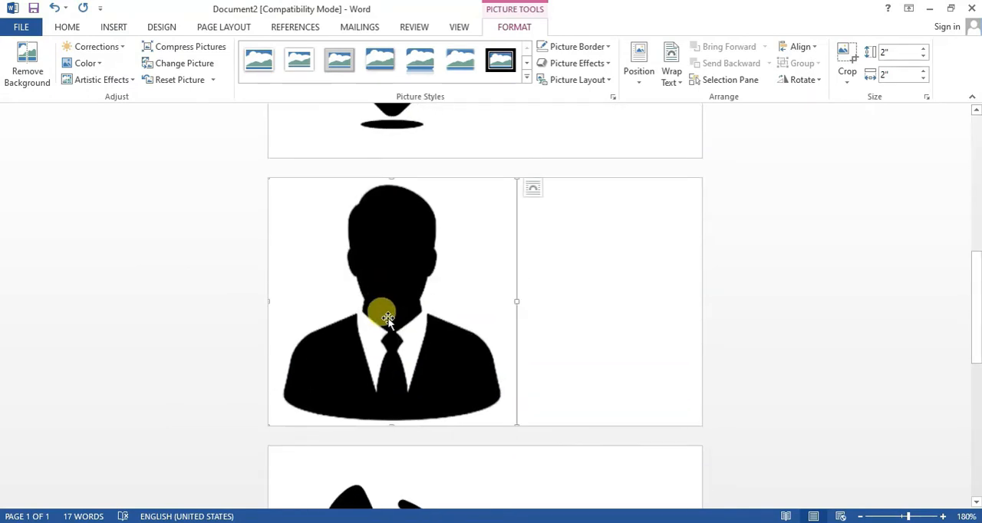
pyautogui.scroll(9, 387, 319)
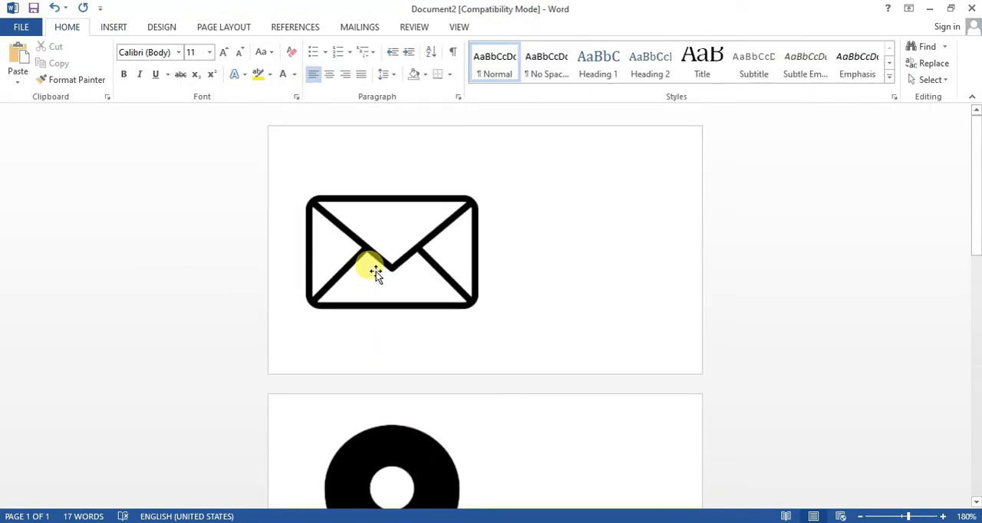
# - Shrink the envelope picture to about 0.39" square and the location pin to a similar icon size
pyautogui.click(376, 272)
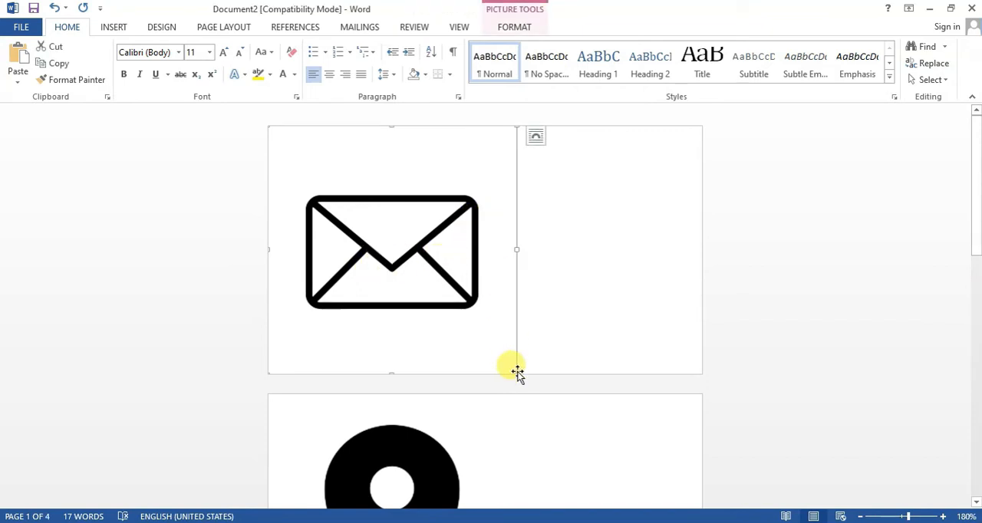
pyautogui.moveTo(513, 371); pyautogui.dragTo(314, 256)
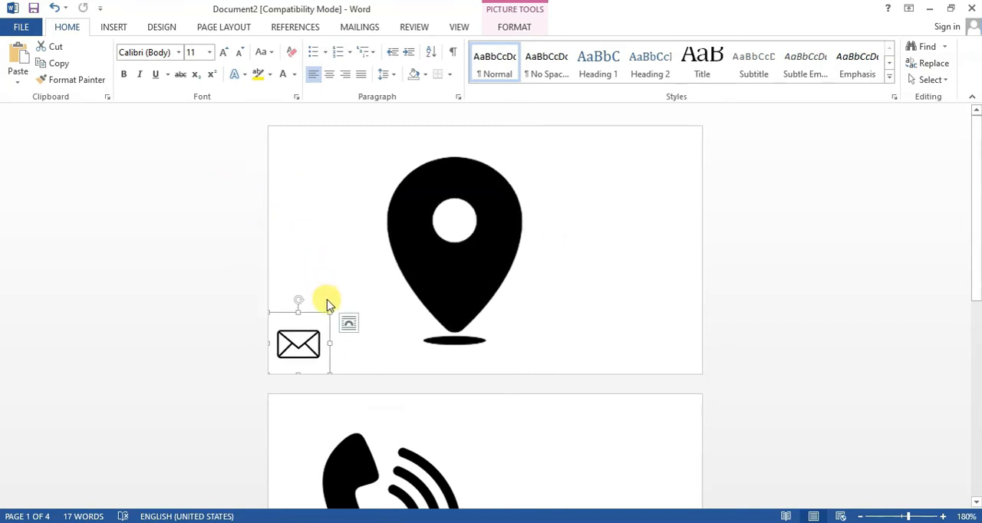
pyautogui.moveTo(329, 310); pyautogui.dragTo(316, 327)
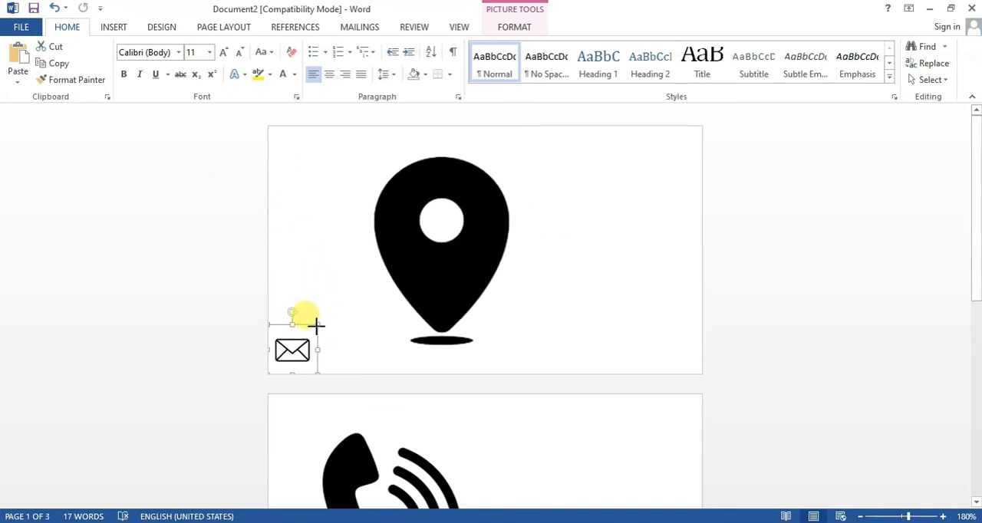
pyautogui.click(496, 231)
pyautogui.moveTo(566, 126); pyautogui.dragTo(361, 326)
# - Shrink the phone picture to about 0.58" square
pyautogui.click(461, 280)
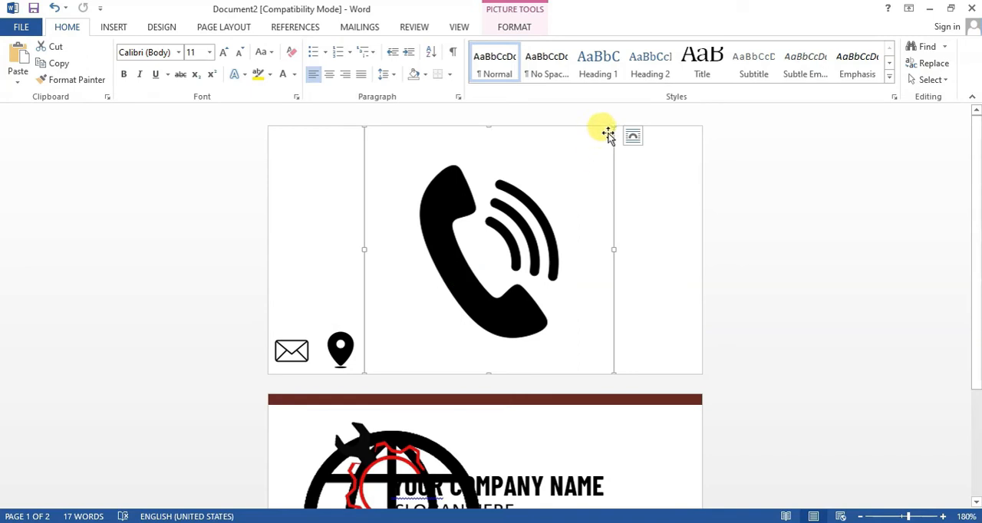
pyautogui.moveTo(614, 126); pyautogui.dragTo(453, 226)
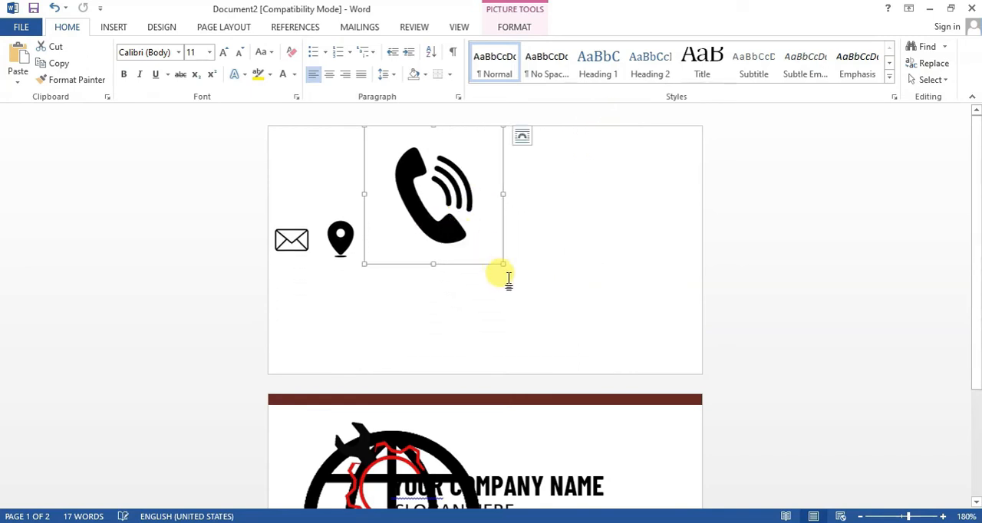
pyautogui.moveTo(503, 264); pyautogui.dragTo(402, 199)
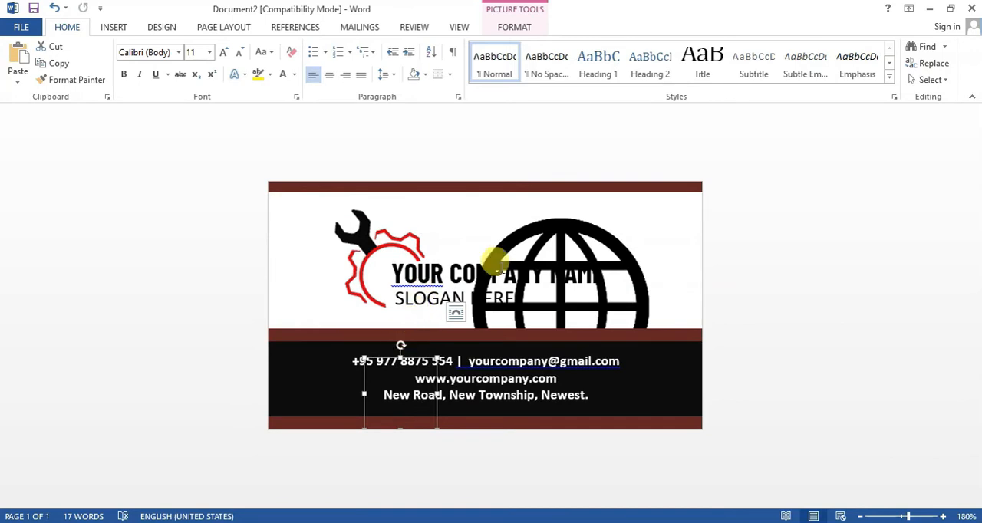
# - Set the phone icon's text wrapping to Behind Text and move it into the white area beside the wrench
pyautogui.click(506, 28)
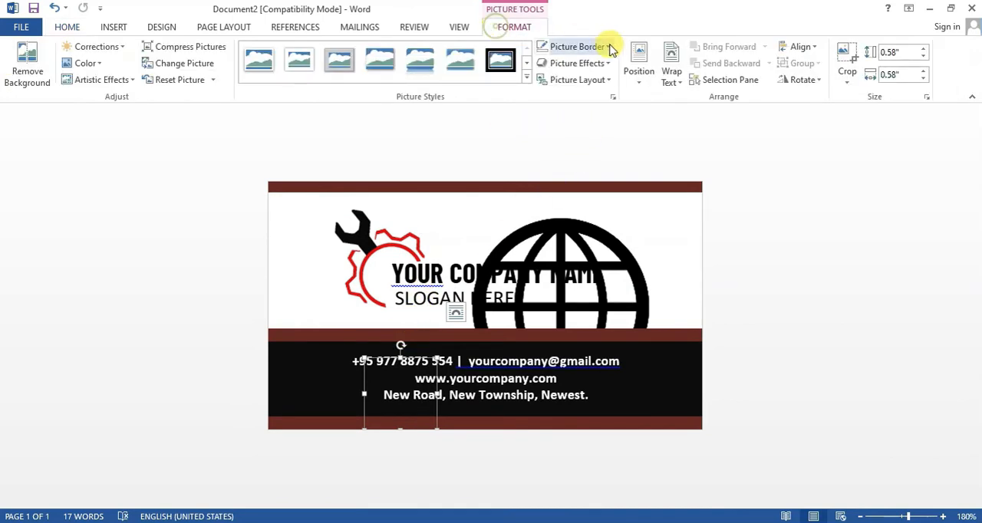
pyautogui.click(671, 73)
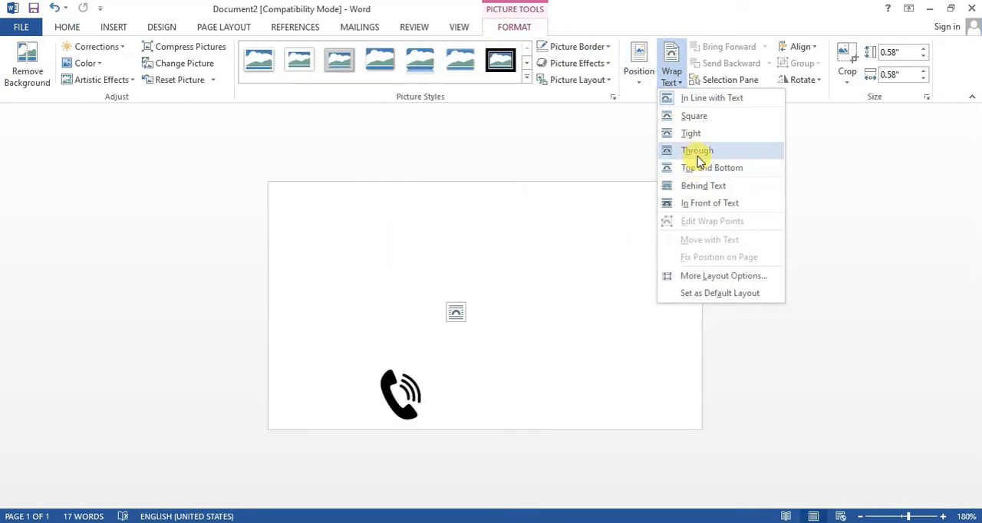
pyautogui.click(698, 186)
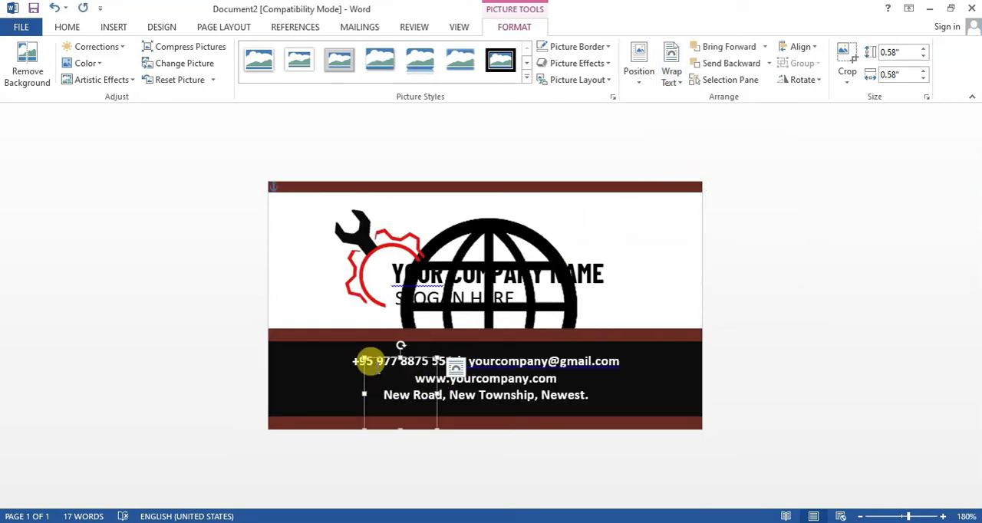
pyautogui.moveTo(370, 356); pyautogui.dragTo(286, 211)
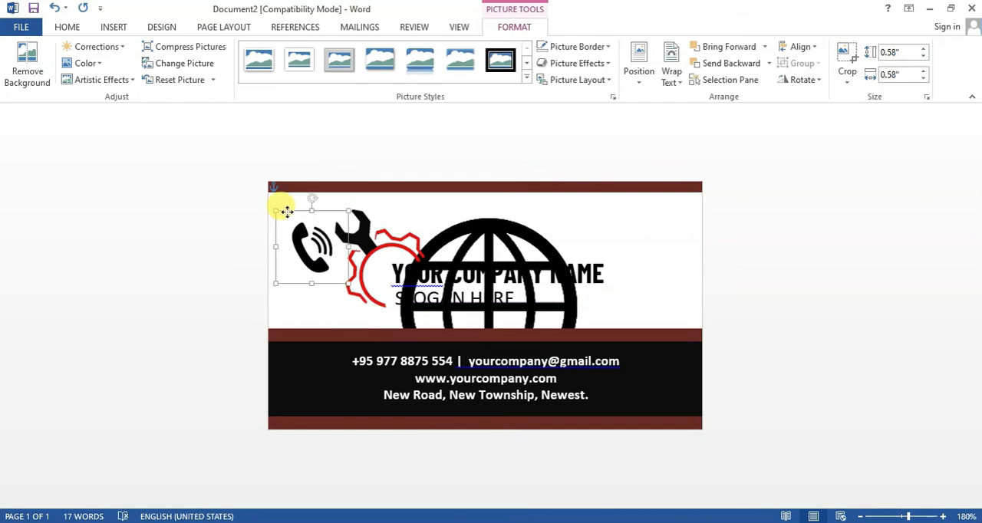
# - Set the globe picture's text wrapping to Behind Text and shrink it to about 1.09" square
pyautogui.click(497, 232)
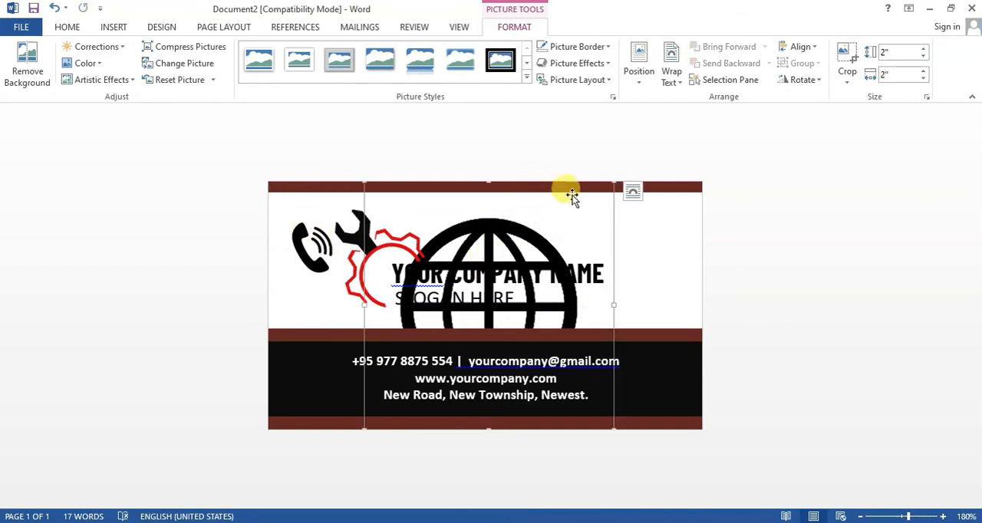
pyautogui.click(668, 66)
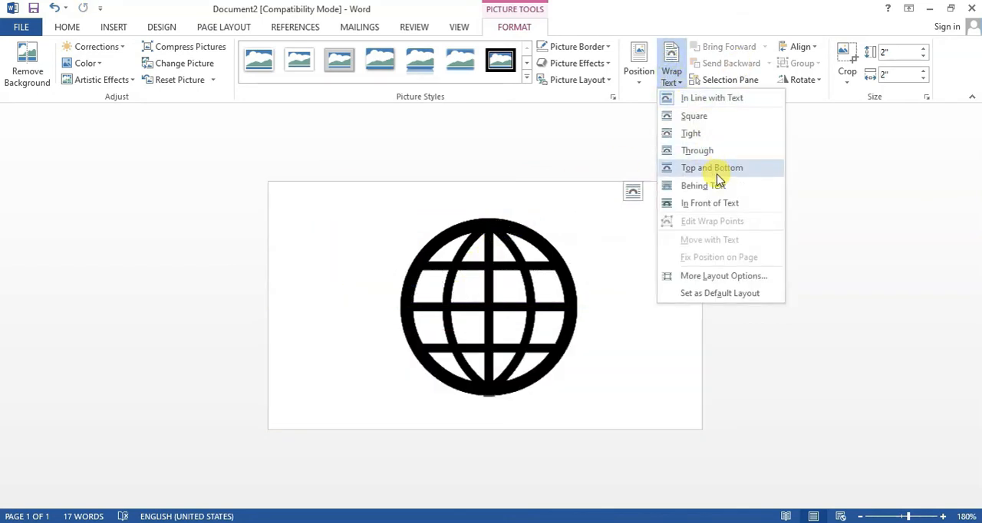
pyautogui.click(716, 192)
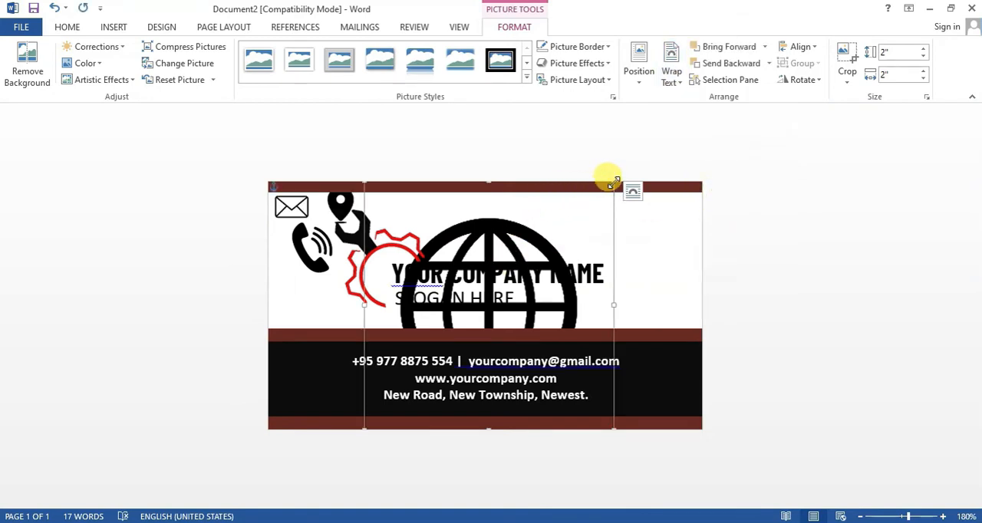
pyautogui.moveTo(614, 184)
pyautogui.mouseDown()
pyautogui.moveTo(447, 283)
pyautogui.moveTo(527, 281)
pyautogui.moveTo(587, 258)
pyautogui.moveTo(435, 319)
pyautogui.moveTo(491, 287)
pyautogui.moveTo(515, 290)
pyautogui.mouseUp()
pyautogui.click(572, 258)
pyautogui.click(435, 321)
pyautogui.click(476, 326)
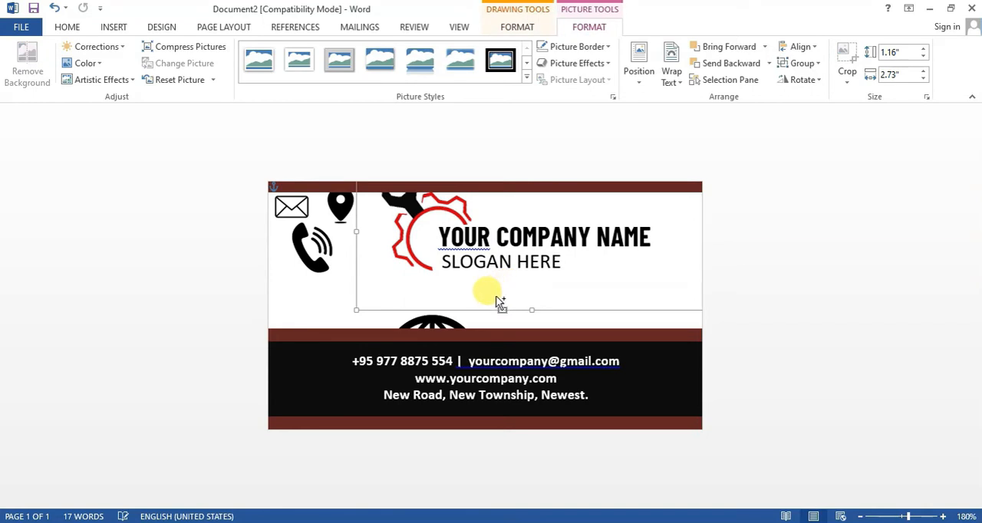
pyautogui.hotkey('ctrl', 'z')
# - Shrink the globe to icon size and place it beside the location pin above the logo
pyautogui.click(435, 320)
pyautogui.click(435, 321)
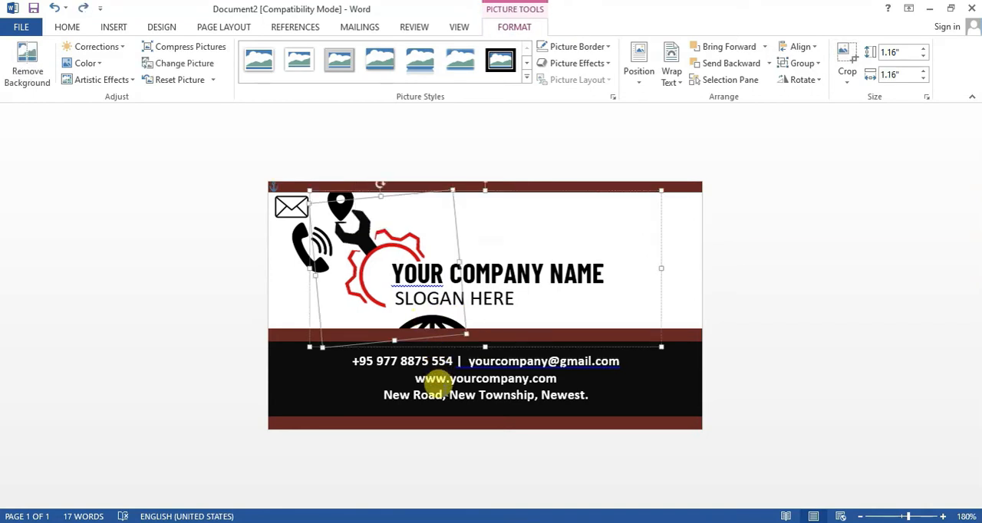
pyautogui.click(465, 327)
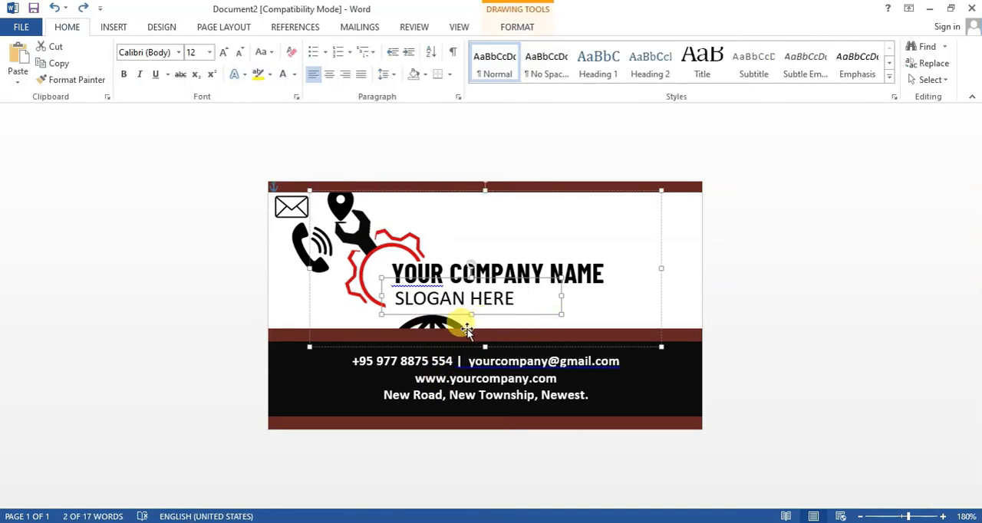
pyautogui.click(465, 328)
pyautogui.click(460, 328)
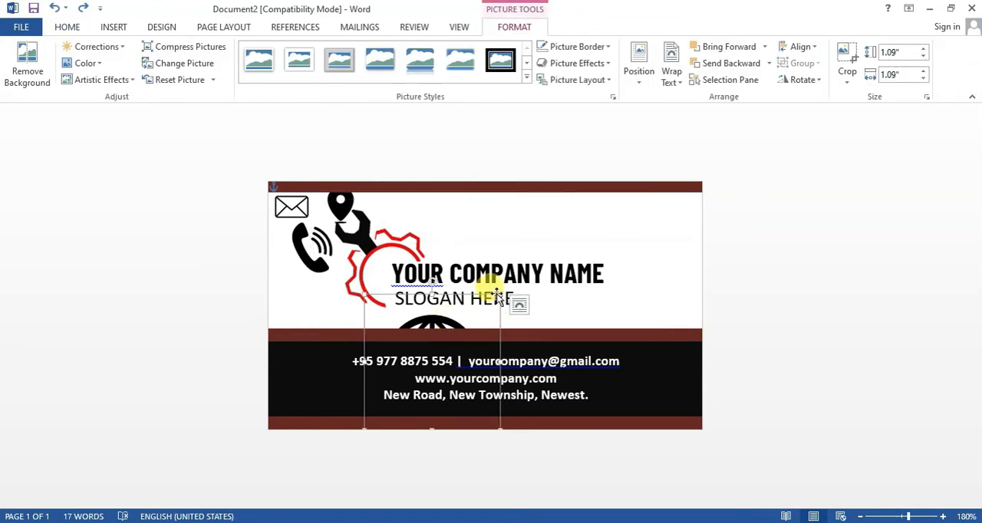
pyautogui.moveTo(499, 296); pyautogui.dragTo(531, 233)
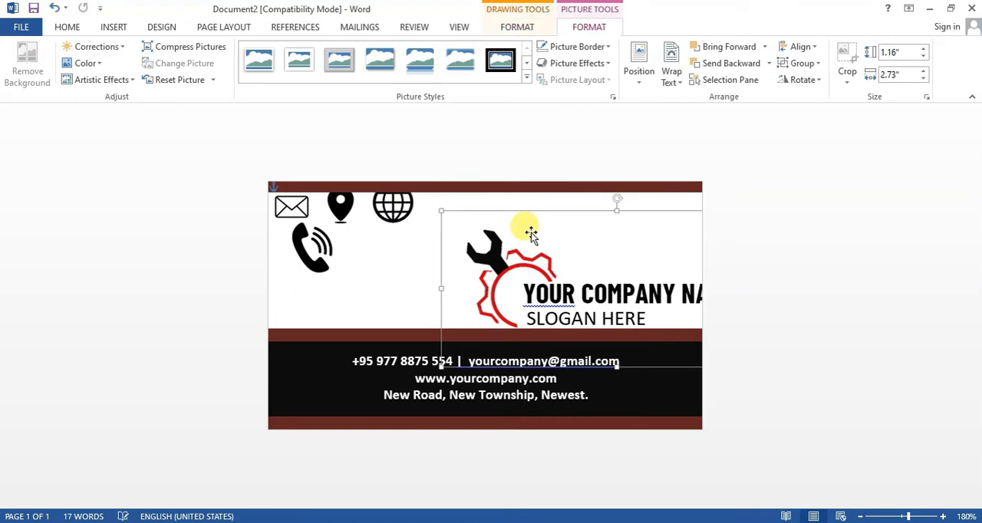
# - Undo the last move of the grouped logo and company name
pyautogui.hotkey('ctrl', 'z')
pyautogui.click(399, 215)
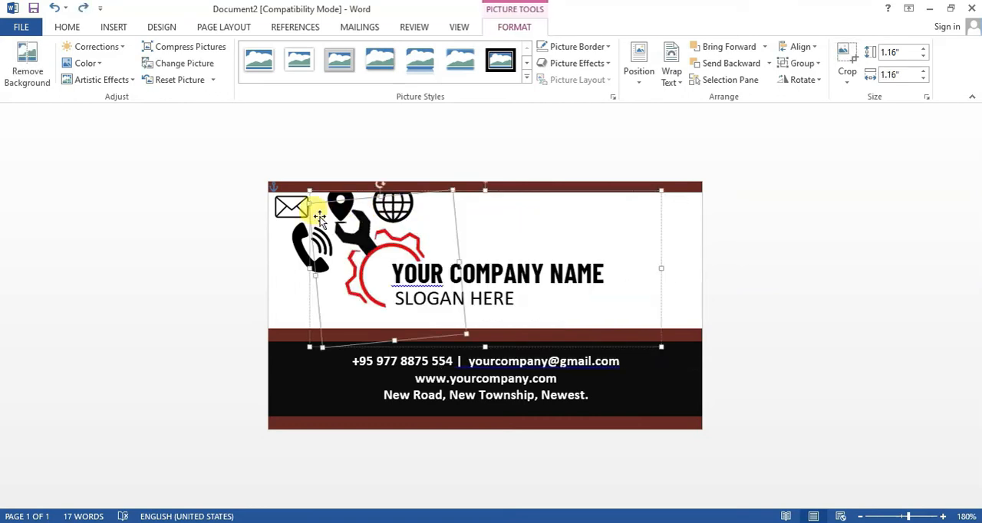
pyautogui.click(305, 142)
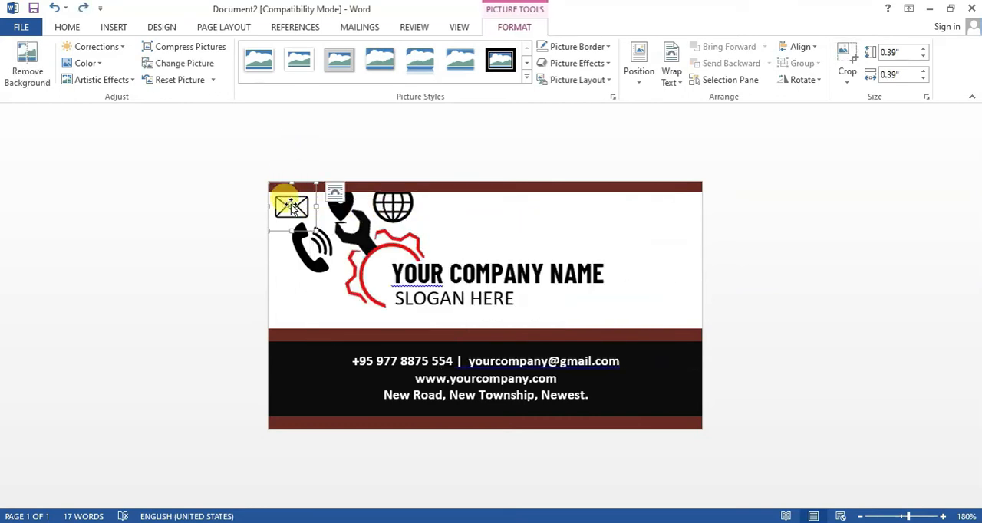
# - Try to move the envelope icon down to the contact details band
pyautogui.moveTo(292, 206); pyautogui.dragTo(297, 336)
pyautogui.moveTo(306, 367); pyautogui.dragTo(306, 371)
pyautogui.hotkey('ctrl', 'z')
# - Set the envelope icon's text wrapping to Behind Text
pyautogui.click(335, 193)
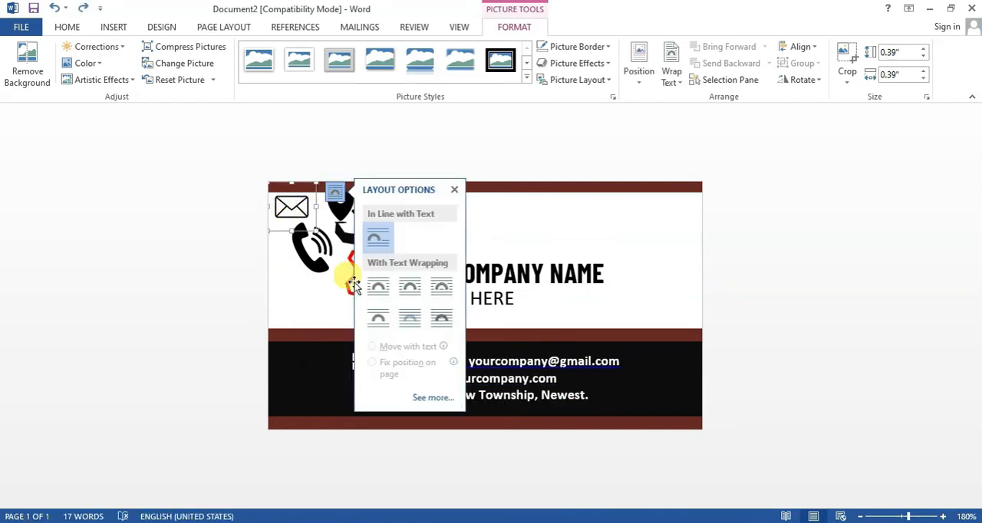
pyautogui.click(409, 321)
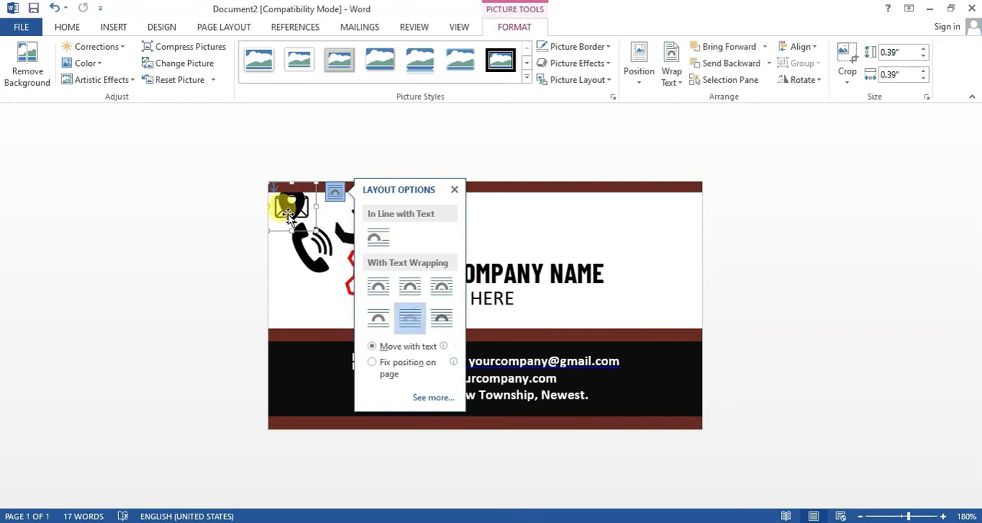
pyautogui.moveTo(282, 216); pyautogui.dragTo(289, 378)
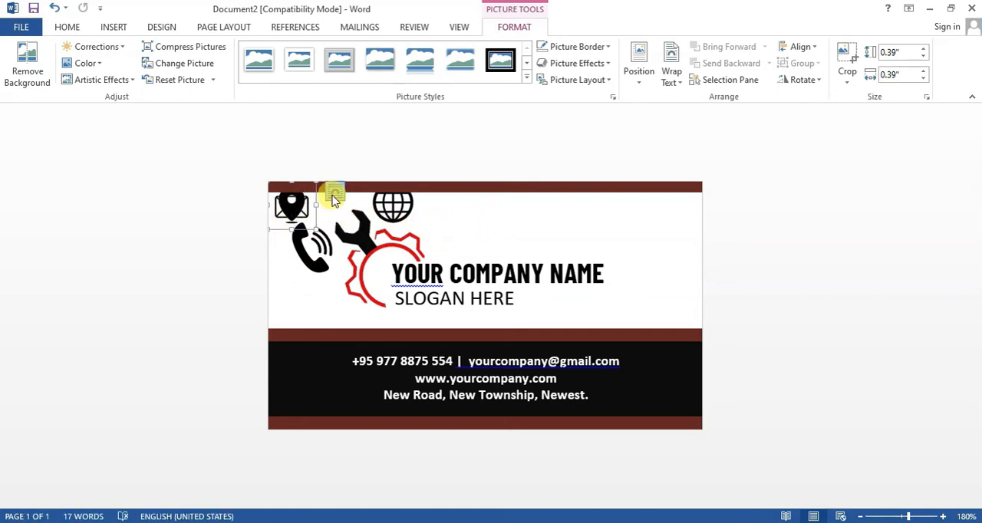
# - Set the location pin's text wrapping to Behind Text and move it just below the phone icon
pyautogui.click(335, 194)
pyautogui.click(410, 317)
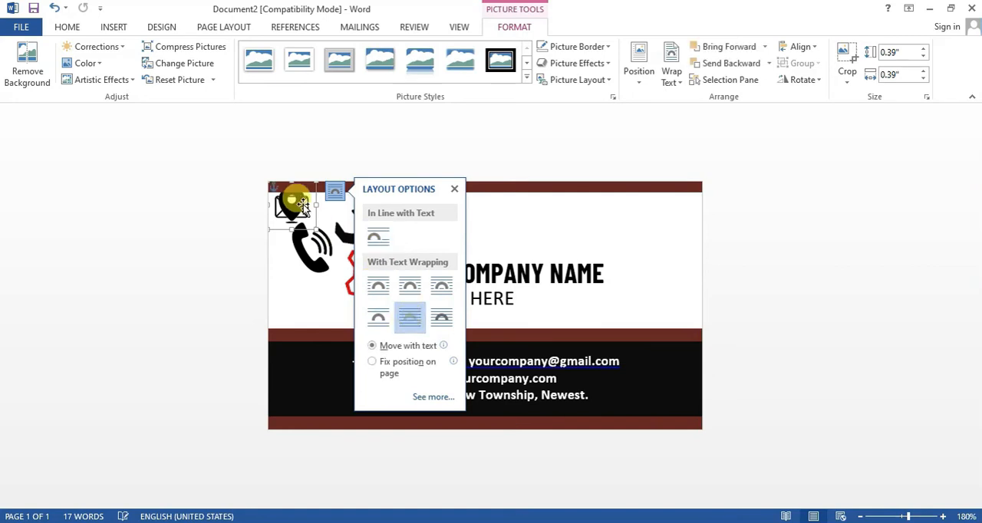
pyautogui.moveTo(293, 201); pyautogui.dragTo(292, 274)
# - Move the envelope icon onto the black band before the phone number and apply the lowest colour saturation preset
pyautogui.moveTo(298, 227); pyautogui.dragTo(359, 360)
pyautogui.moveTo(488, 333); pyautogui.dragTo(316, 359)
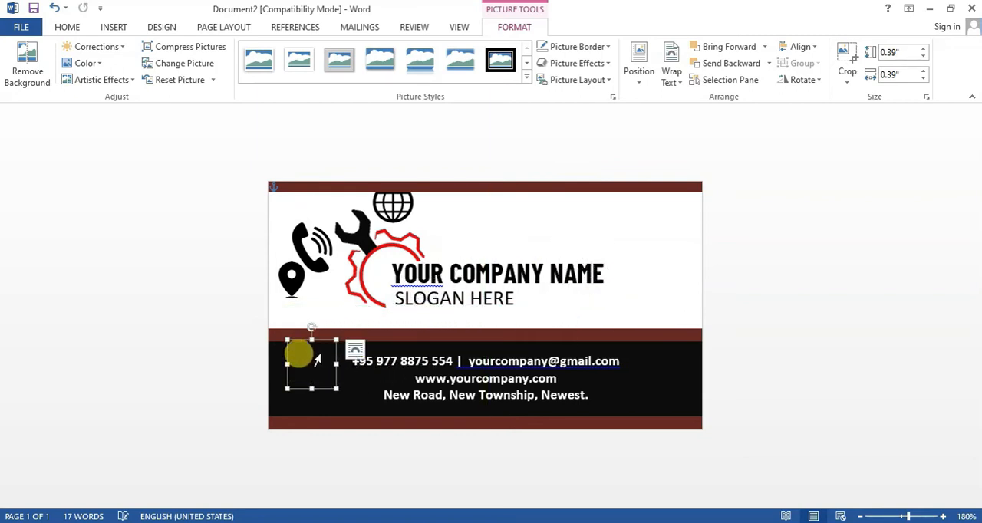
pyautogui.click(86, 65)
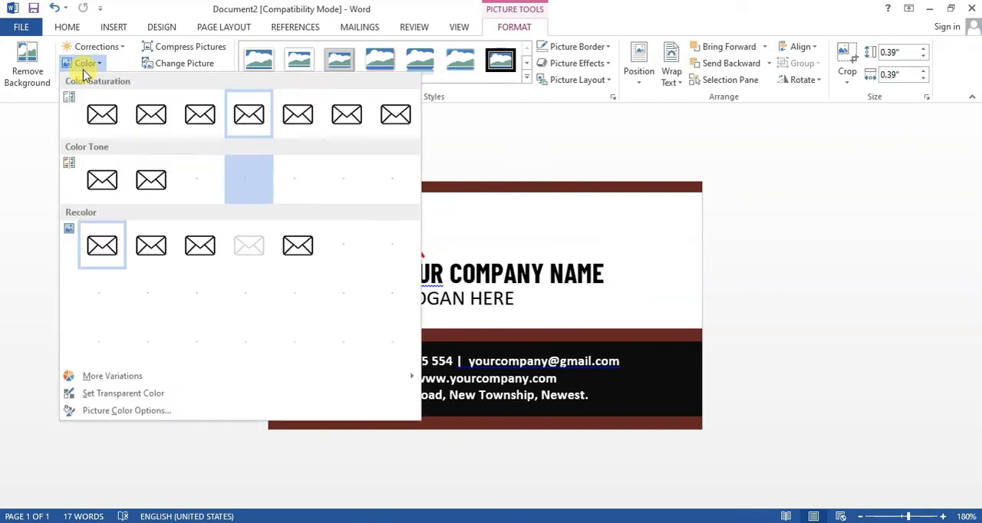
pyautogui.click(103, 123)
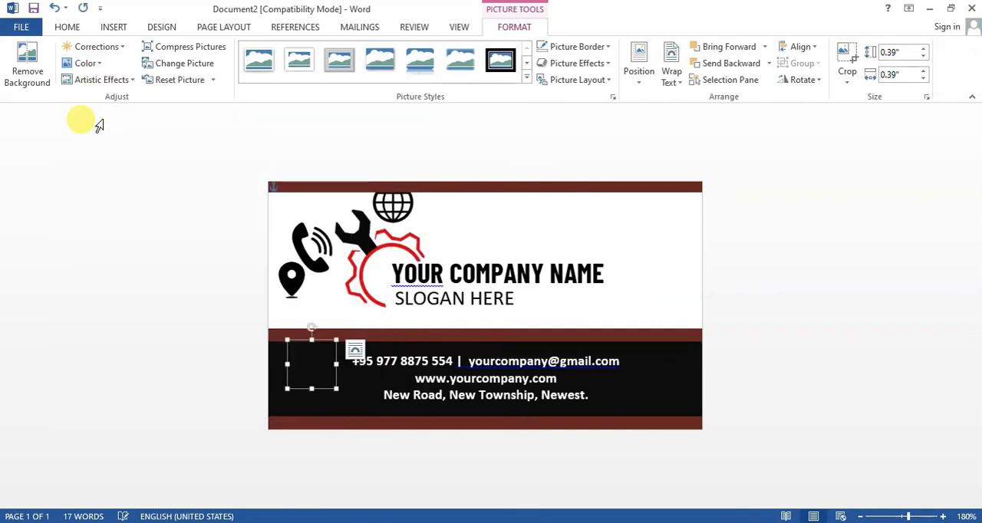
# - Recolour the envelope icon with the light red accent variant
pyautogui.click(86, 63)
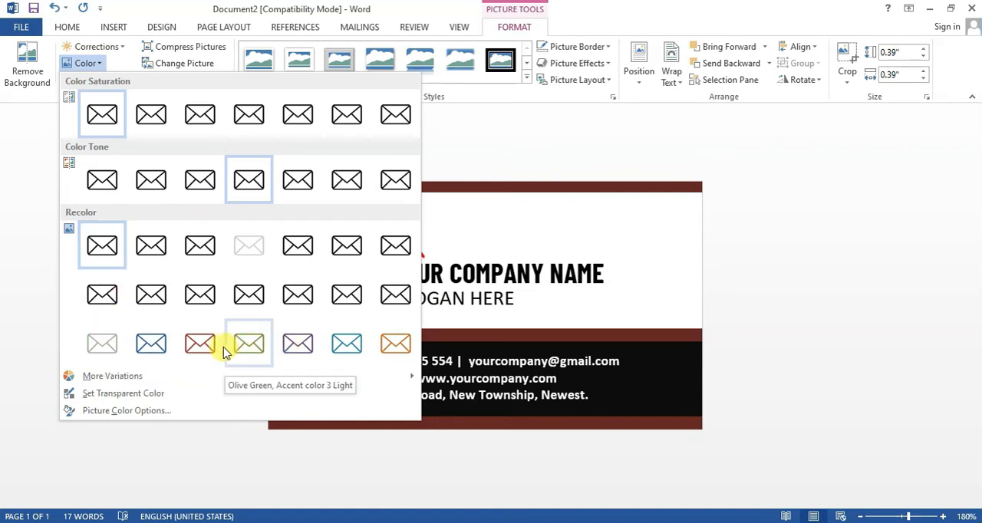
pyautogui.click(197, 346)
pyautogui.click(197, 345)
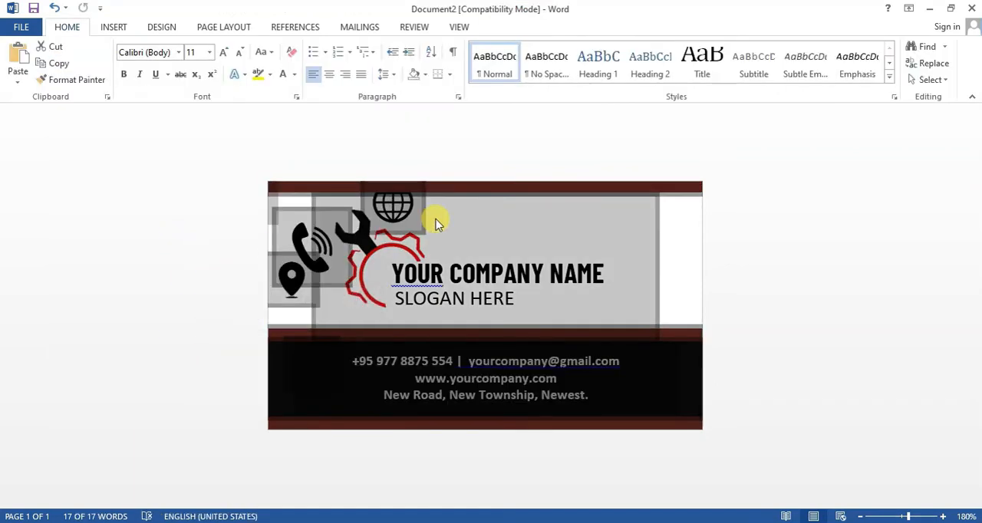
# - Try to reselect the hidden envelope icon on the black band
pyautogui.click(293, 384)
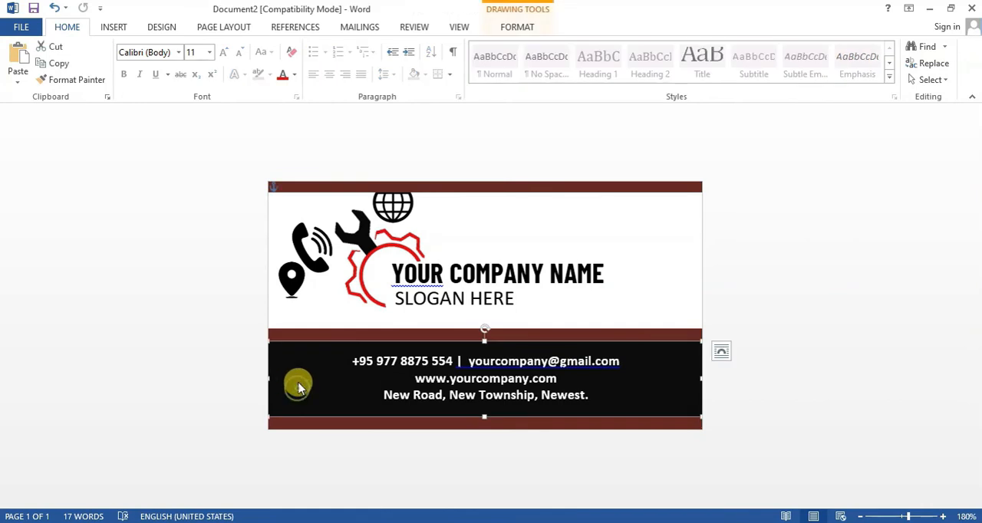
pyautogui.click(285, 376)
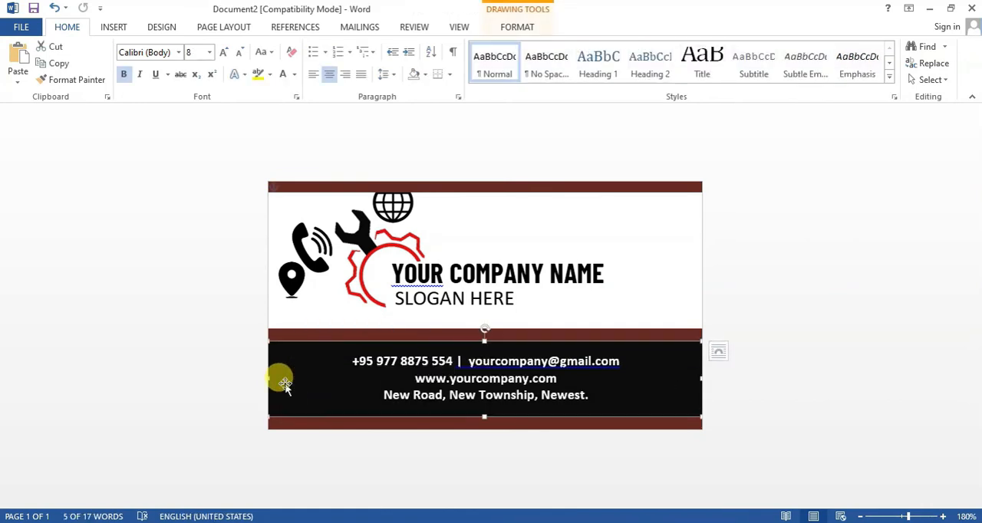
pyautogui.click(314, 261)
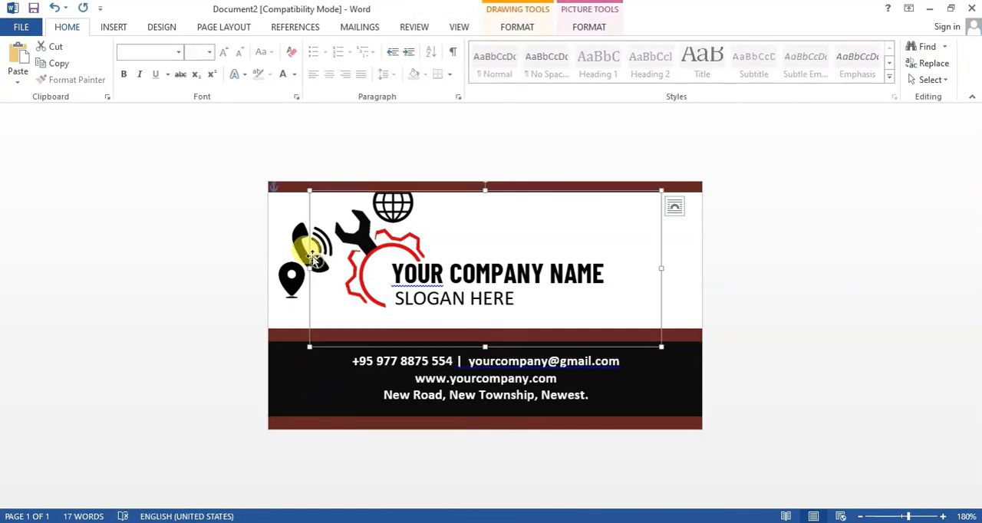
# - Try recolouring the location pin with the light red accent variant
pyautogui.click(288, 305)
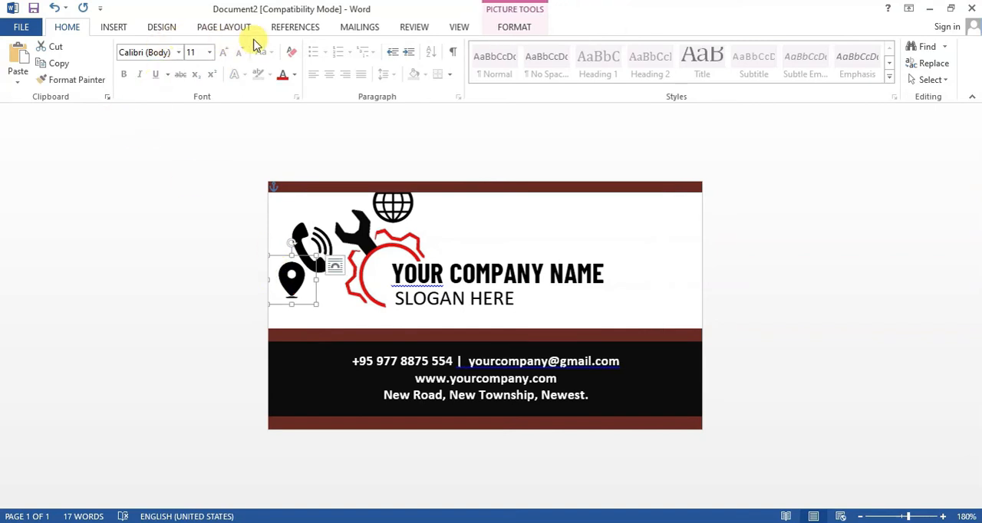
pyautogui.click(514, 27)
pyautogui.click(82, 63)
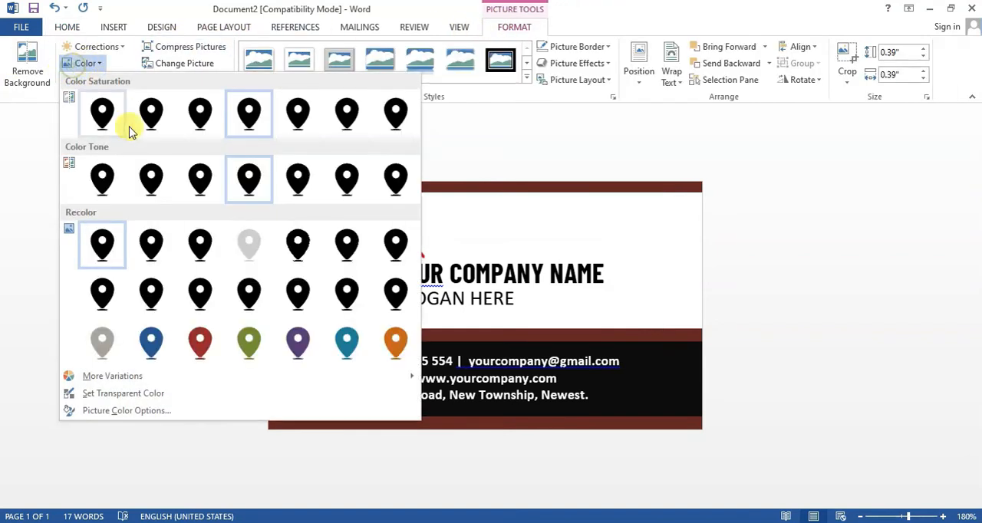
pyautogui.click(200, 344)
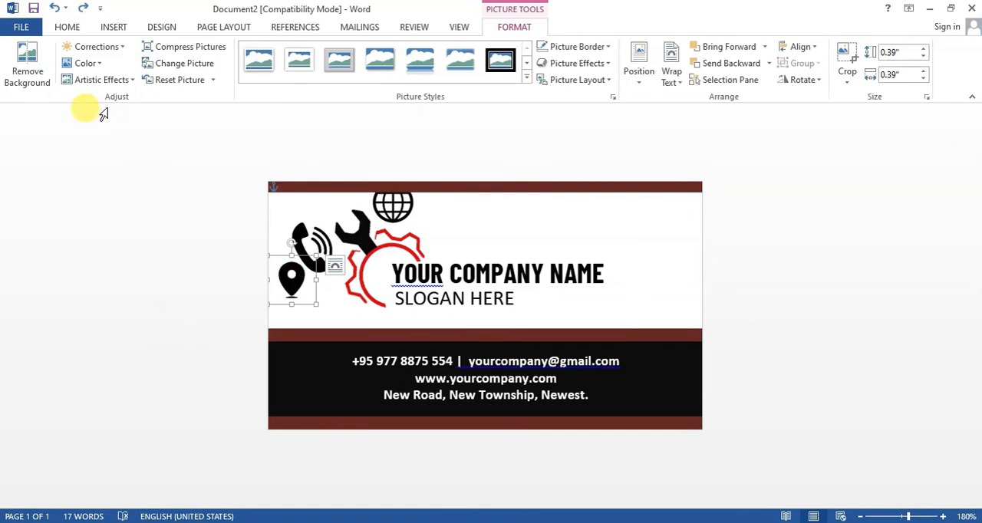
# - Recolour the location pin light grey and move it onto the black band near the address line
pyautogui.click(90, 66)
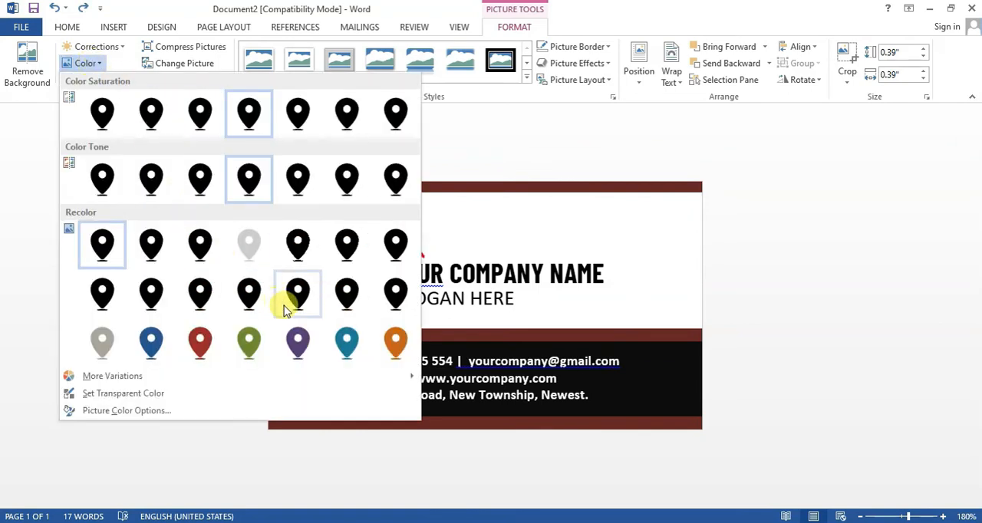
pyautogui.click(249, 246)
pyautogui.moveTo(288, 274); pyautogui.dragTo(325, 384)
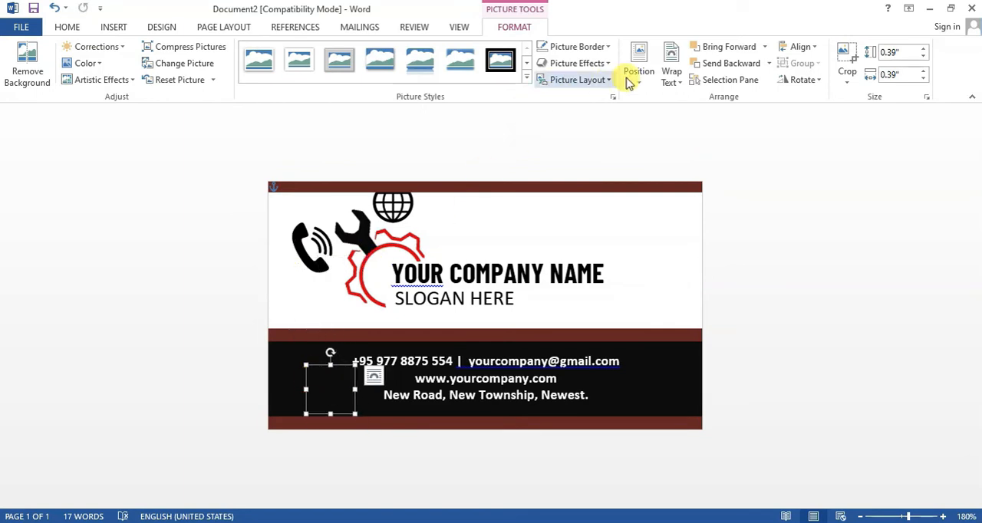
# - Try to raise the location pin above the black band by bringing it forward in the stacking order
pyautogui.click(670, 74)
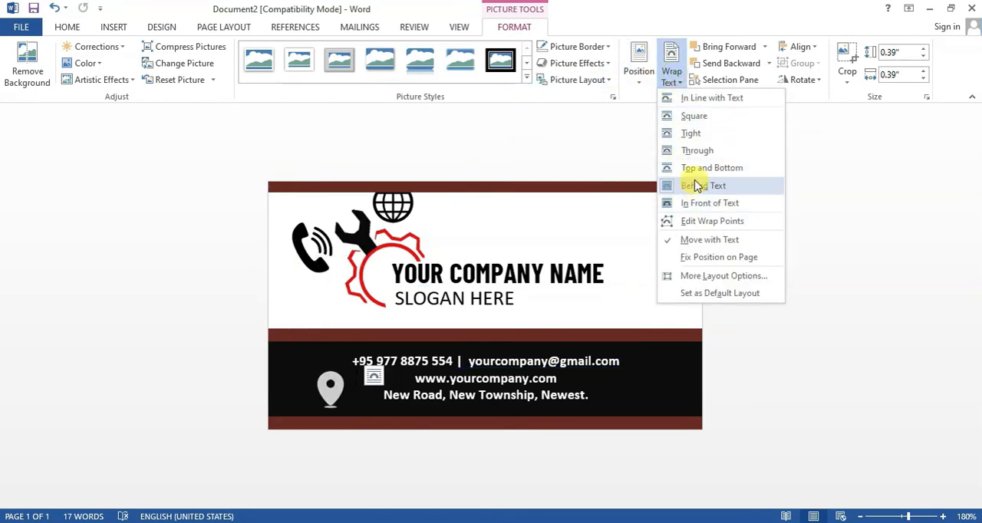
pyautogui.click(844, 165)
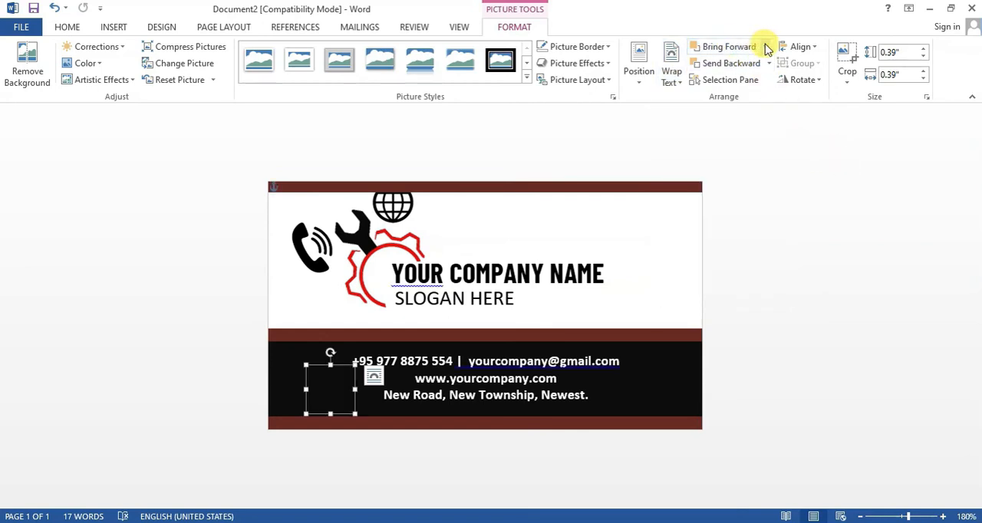
pyautogui.click(765, 47)
pyautogui.click(744, 68)
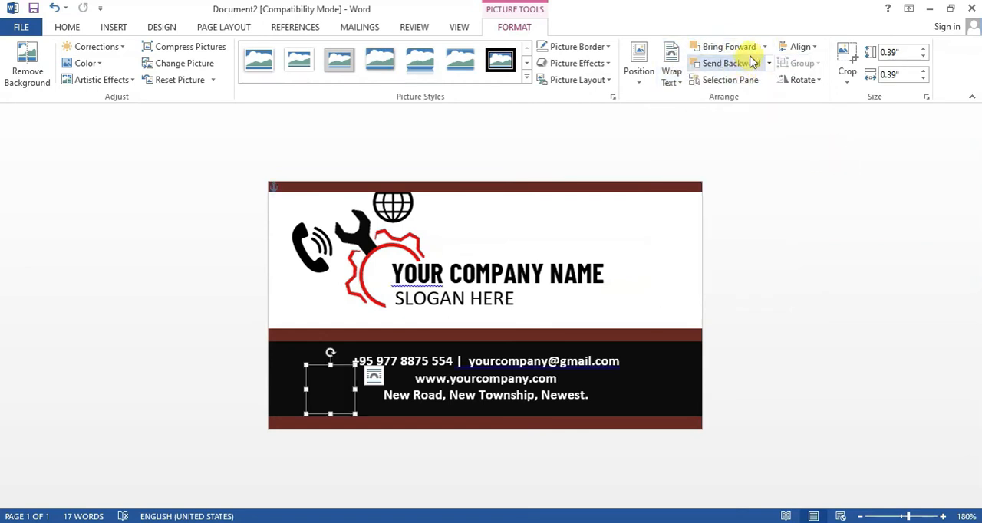
pyautogui.click(764, 47)
pyautogui.click(764, 83)
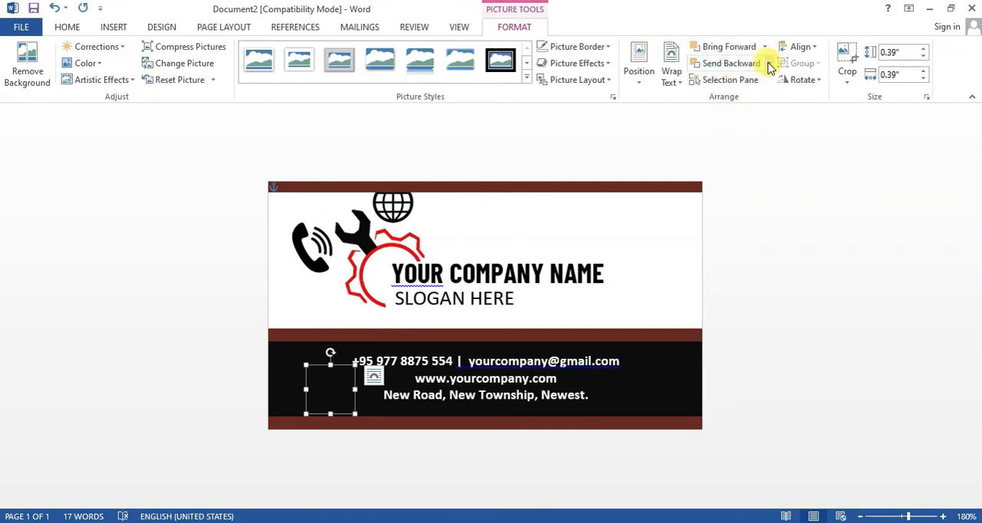
# - Set the location pin's wrapping to In Front of Text and fit it before the address line at 0.17" square
pyautogui.click(672, 73)
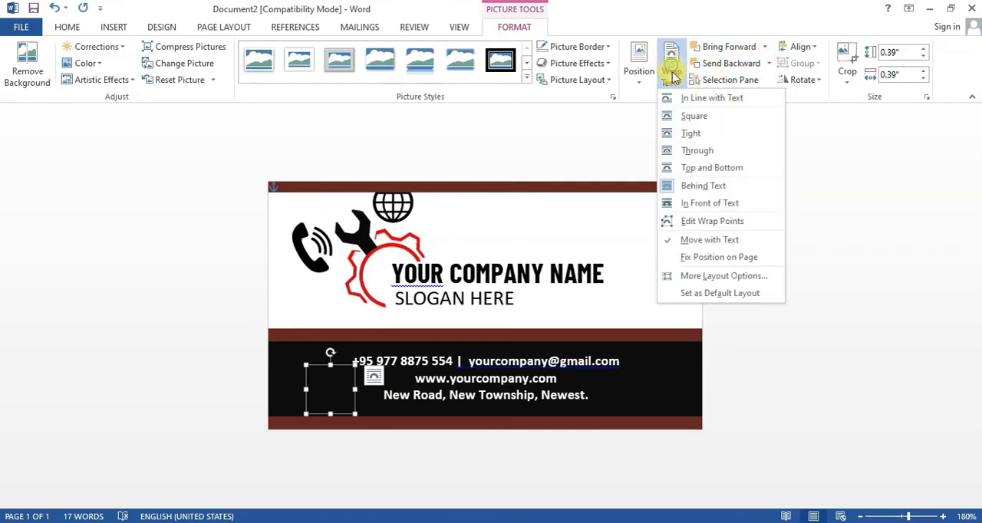
pyautogui.click(689, 206)
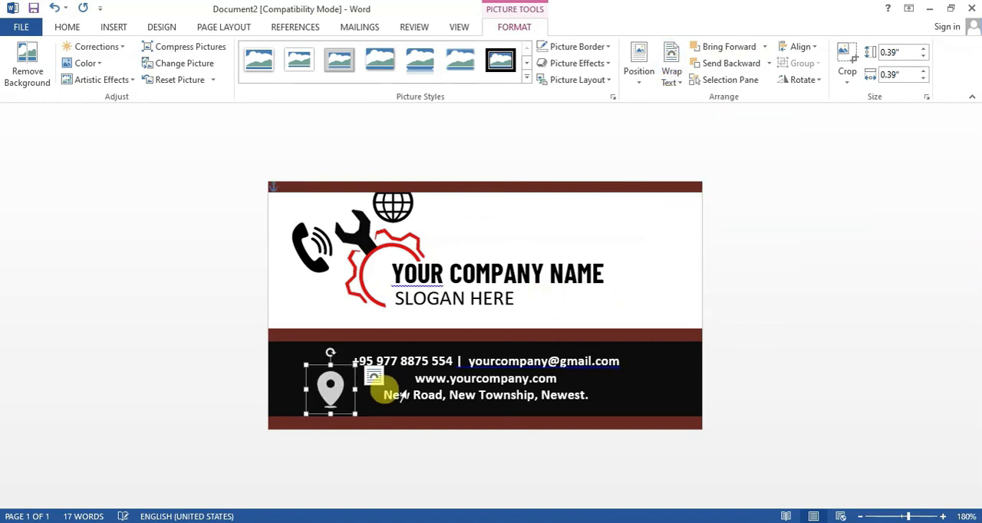
pyautogui.moveTo(351, 413); pyautogui.dragTo(371, 392)
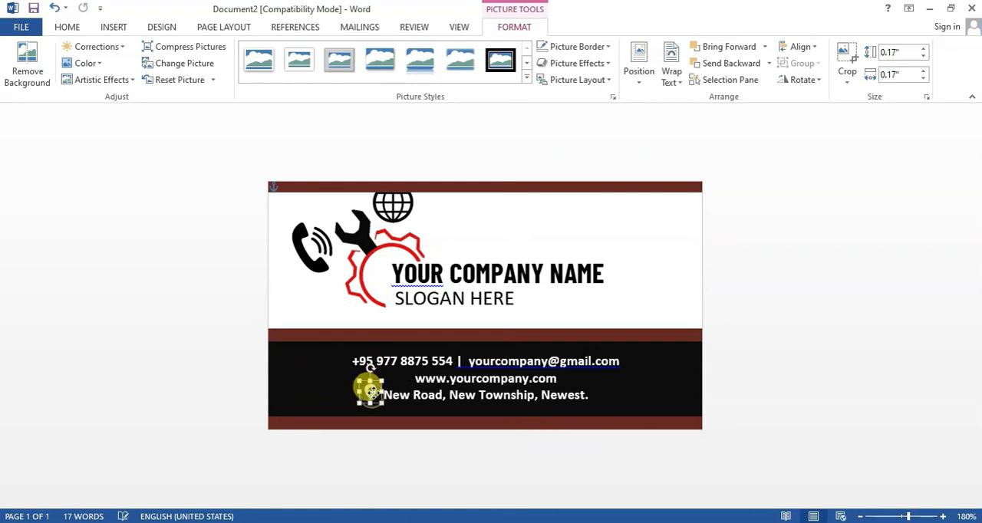
pyautogui.click(800, 371)
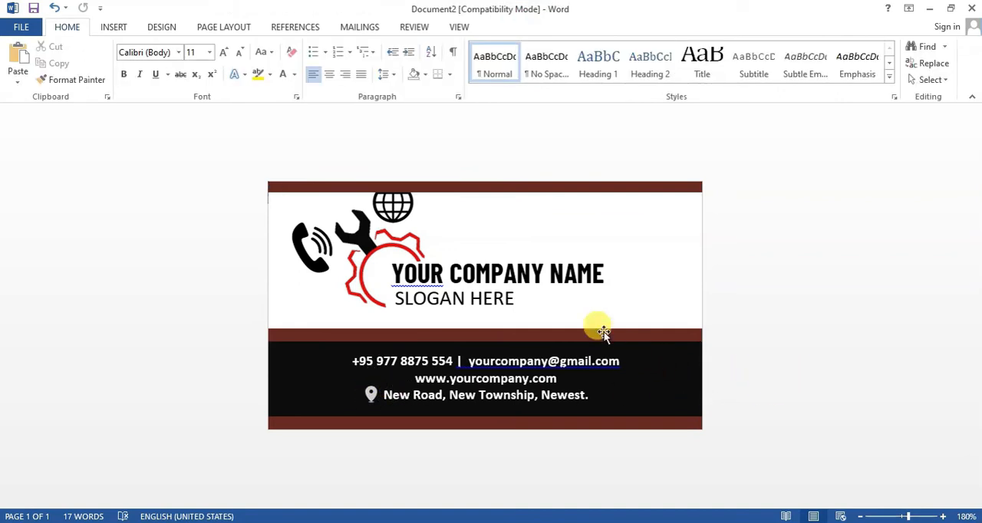
# - Recolour the phone icon light grey and shrink it
pyautogui.click(307, 253)
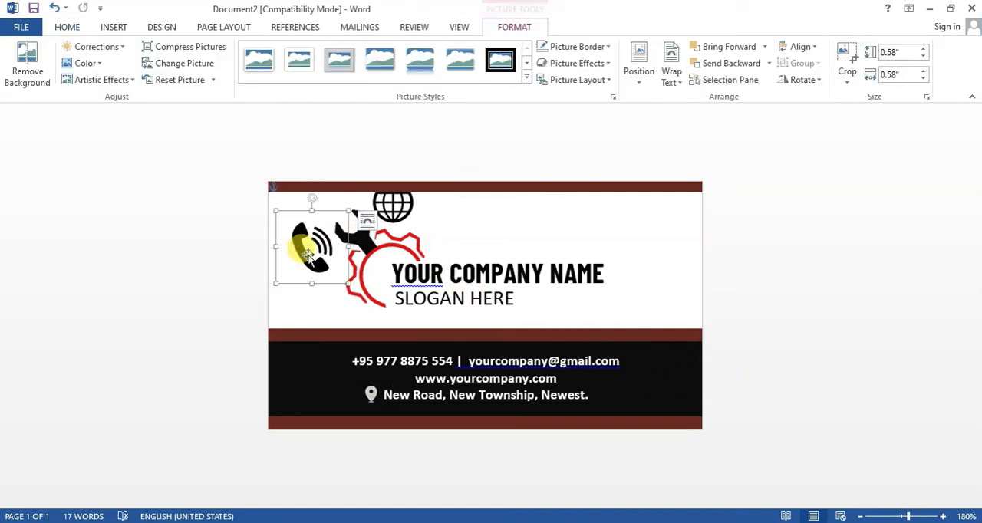
pyautogui.click(98, 66)
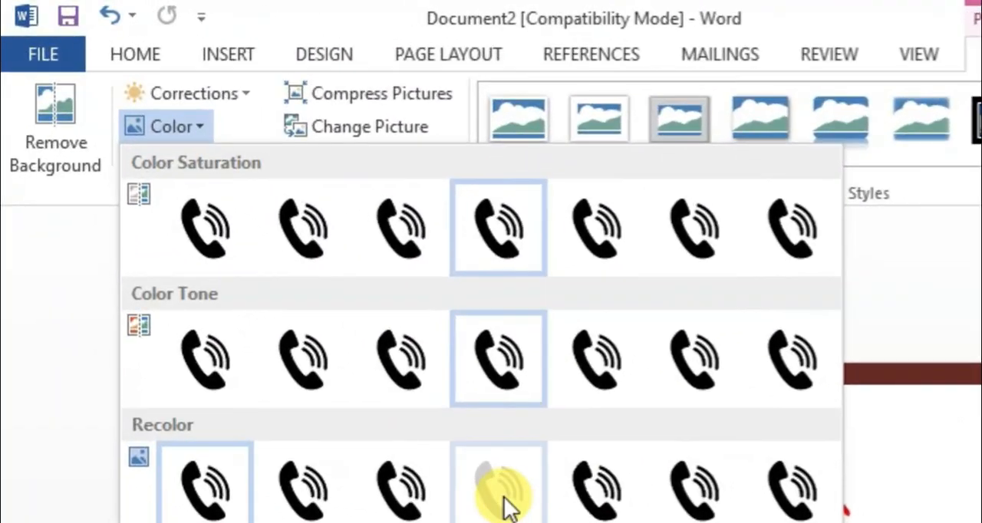
pyautogui.click(506, 506)
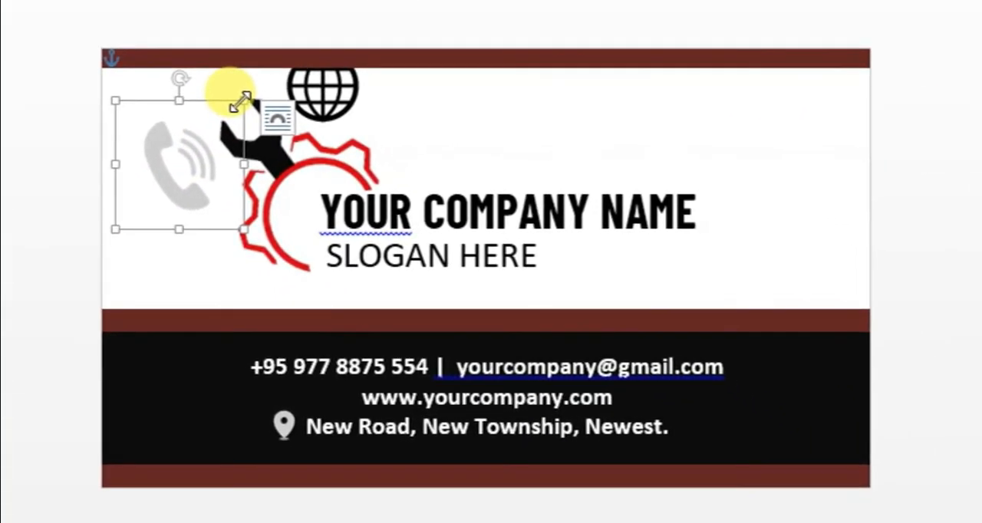
pyautogui.moveTo(349, 177); pyautogui.dragTo(278, 253)
# - Move the phone icon onto the black band and set its text wrapping to In Front of Text
pyautogui.moveTo(140, 200); pyautogui.dragTo(224, 383)
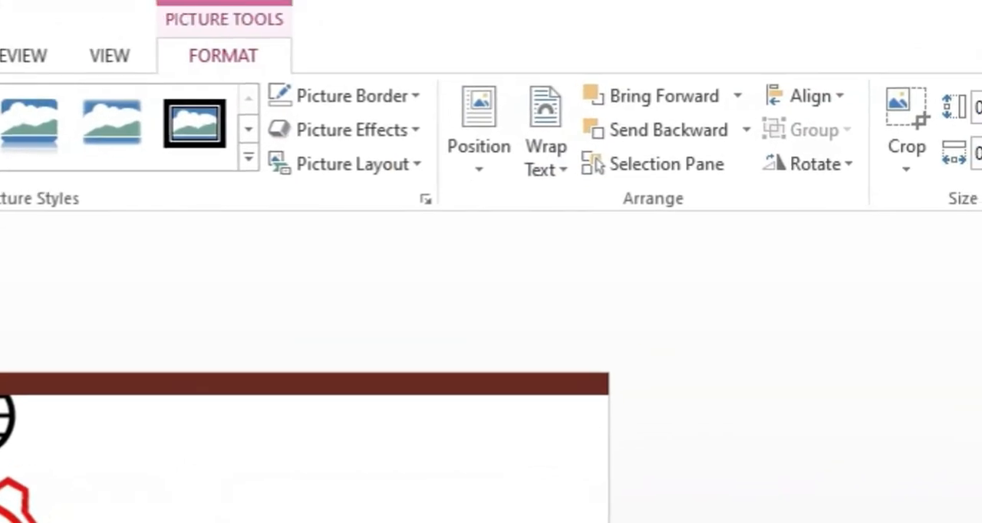
pyautogui.click(549, 140)
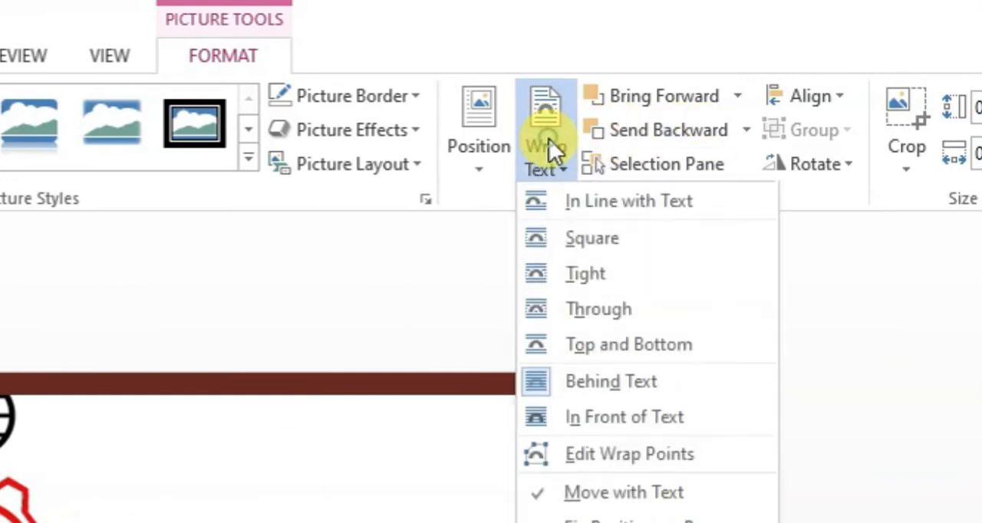
pyautogui.click(636, 423)
# - Shrink the phone icon to roughly text height and position it directly before the phone number
pyautogui.moveTo(247, 376); pyautogui.dragTo(245, 367)
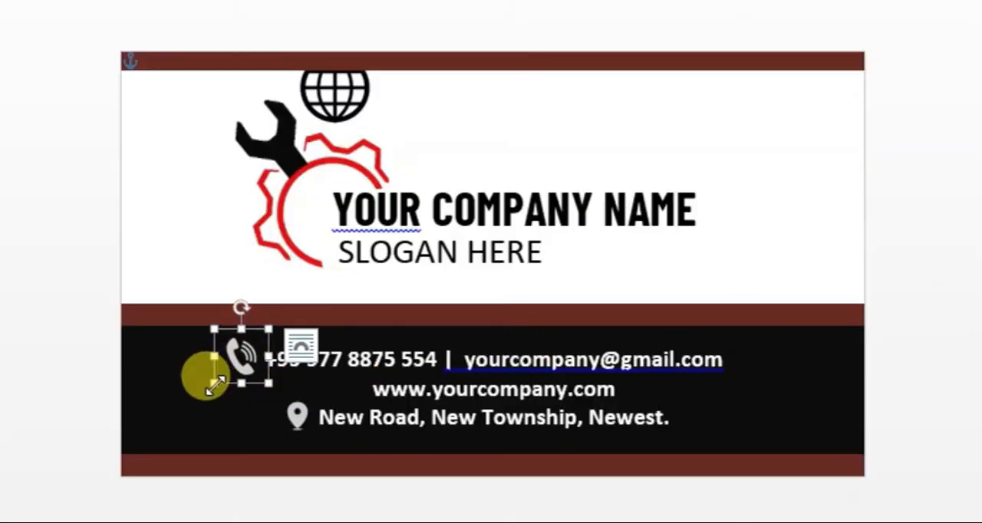
pyautogui.moveTo(215, 384); pyautogui.dragTo(250, 374)
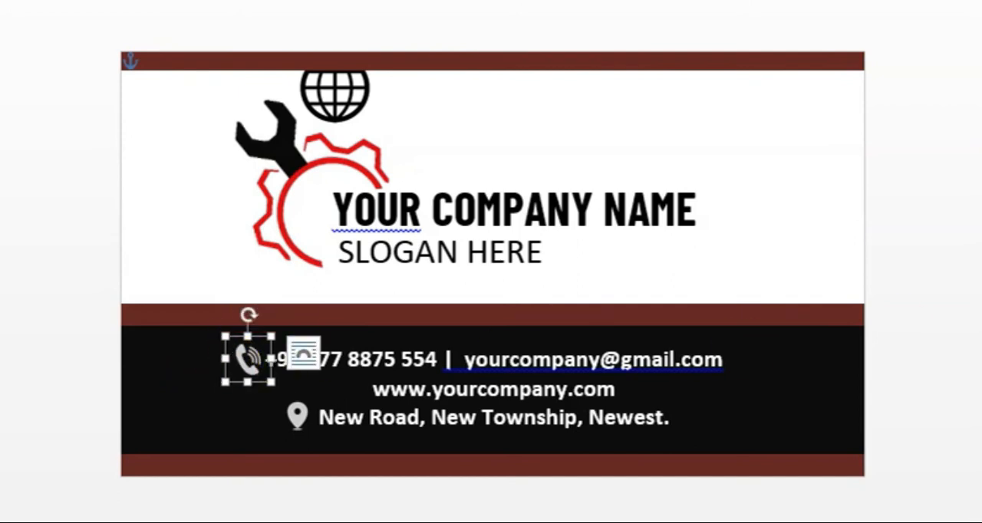
pyautogui.click(498, 283)
pyautogui.click(190, 267)
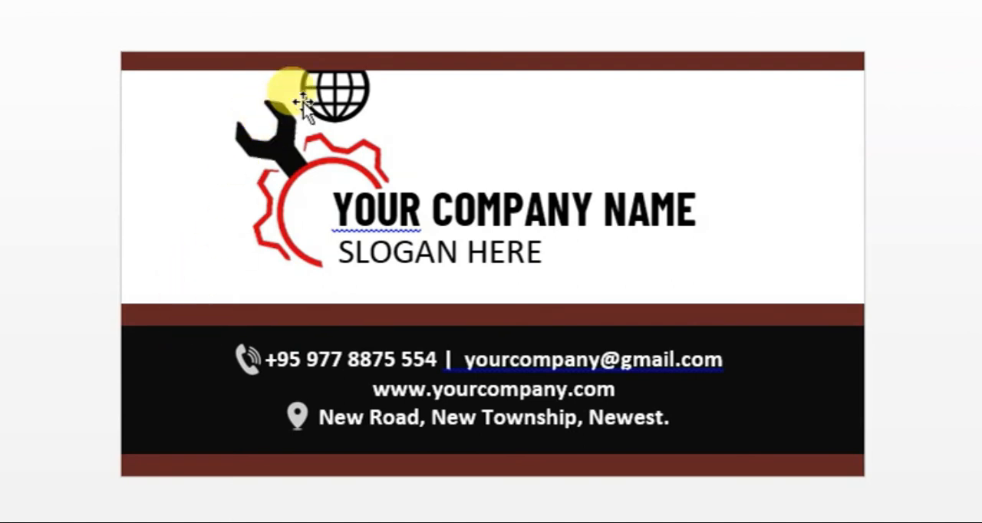
# - Move the globe icon to the blank area beside the logo and recolour it light grey
pyautogui.click(316, 88)
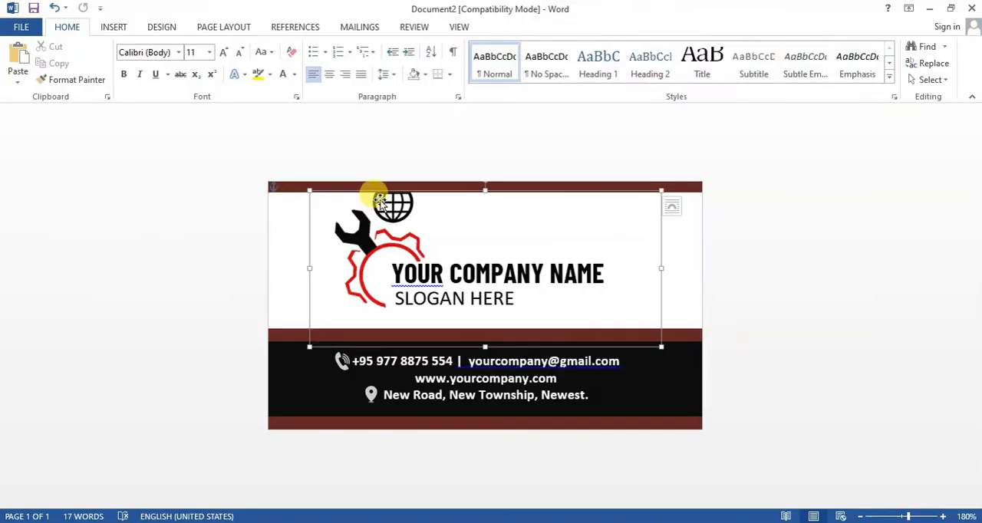
pyautogui.click(355, 93)
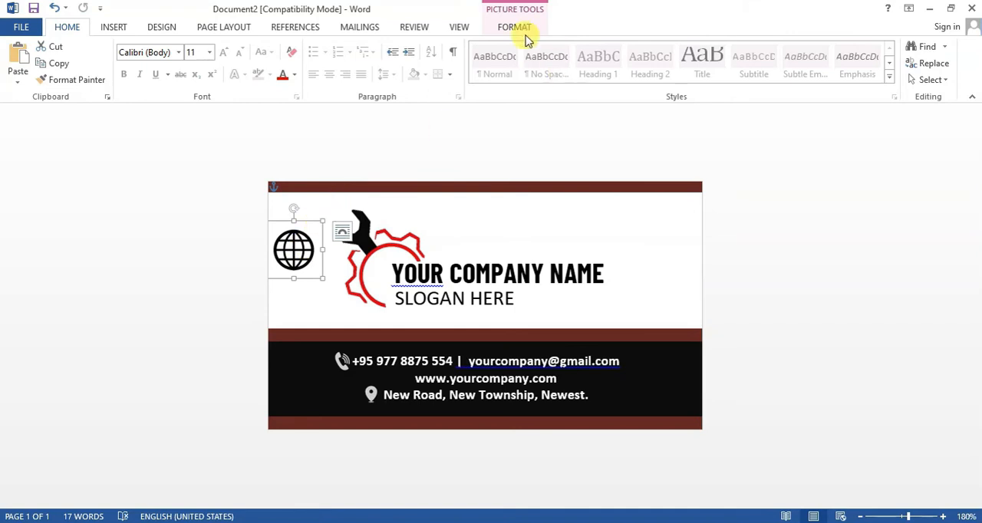
pyautogui.click(514, 27)
pyautogui.click(86, 64)
pyautogui.click(251, 244)
# - Shrink the globe icon to 0.31" square and place it on the black band with In Front of Text wrapping
pyautogui.moveTo(322, 221); pyautogui.dragTo(394, 377)
pyautogui.click(672, 77)
pyautogui.click(658, 202)
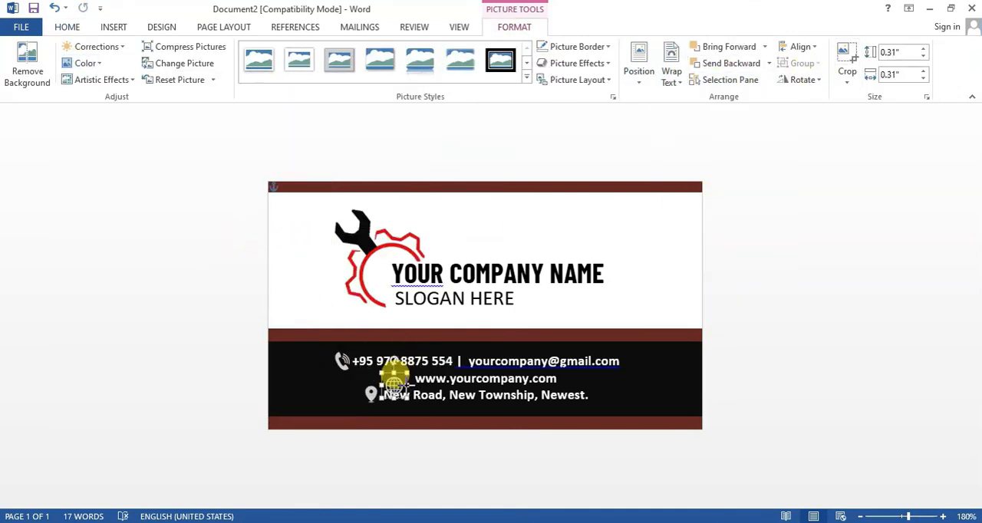
# - Shrink the globe icon to roughly text height and position it directly before the website address
pyautogui.click(434, 379)
pyautogui.click(409, 380)
pyautogui.click(780, 357)
pyautogui.click(252, 267)
pyautogui.click(285, 232)
pyautogui.click(281, 386)
pyautogui.click(472, 367)
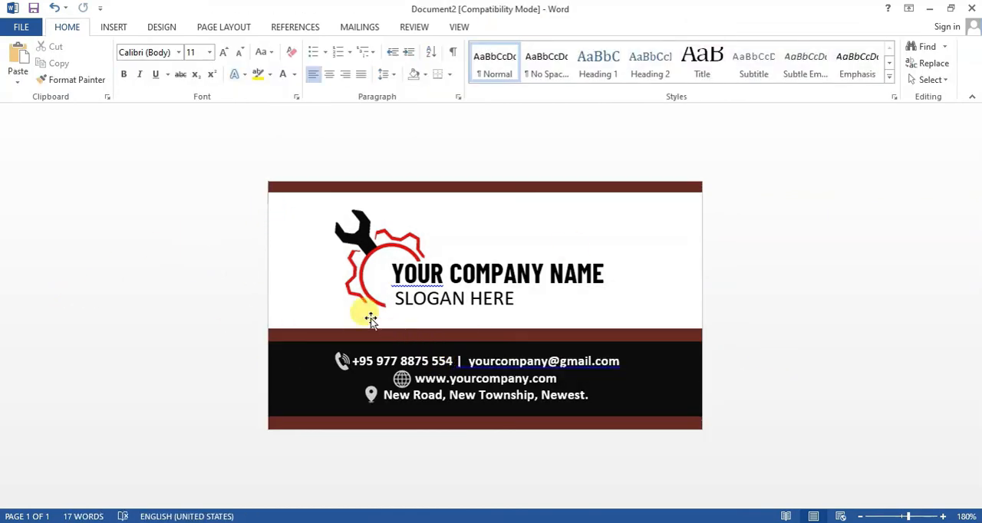
# - Group the contact details text box with the black band and the dark red band behind it
pyautogui.click(291, 382)
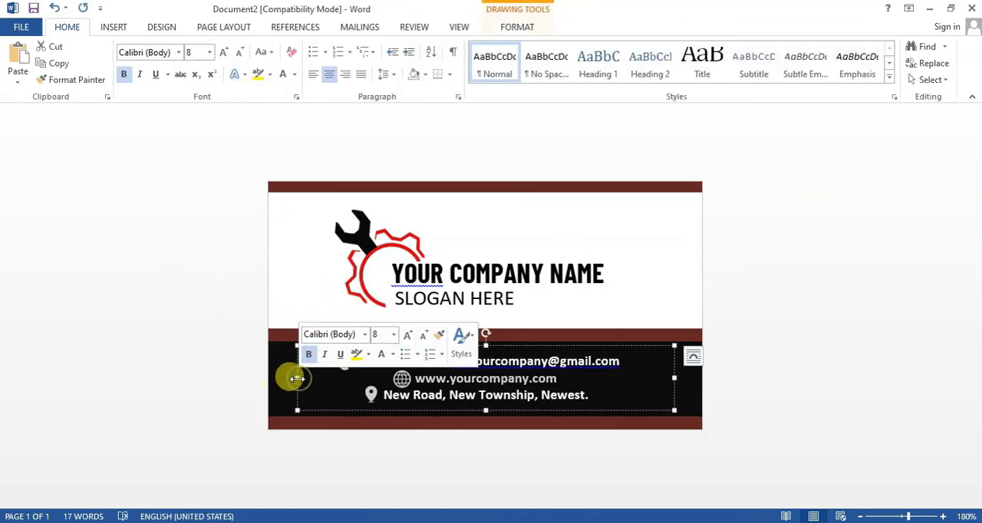
pyautogui.click(281, 427)
pyautogui.click(292, 379)
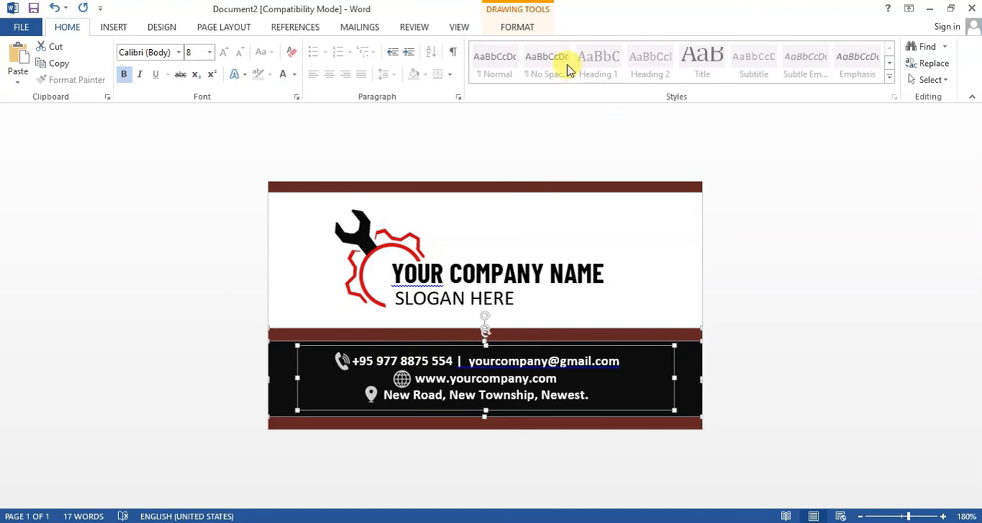
pyautogui.click(519, 28)
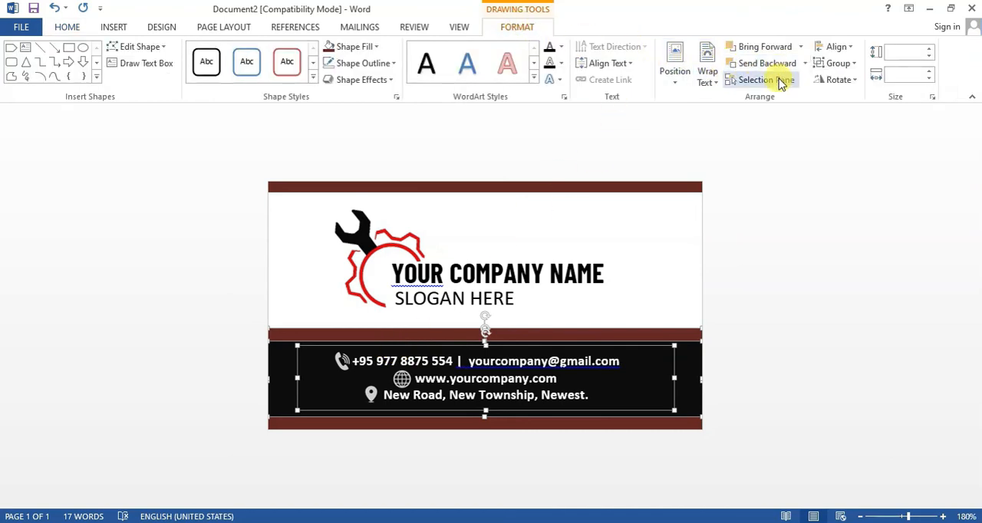
pyautogui.click(837, 64)
pyautogui.click(378, 296)
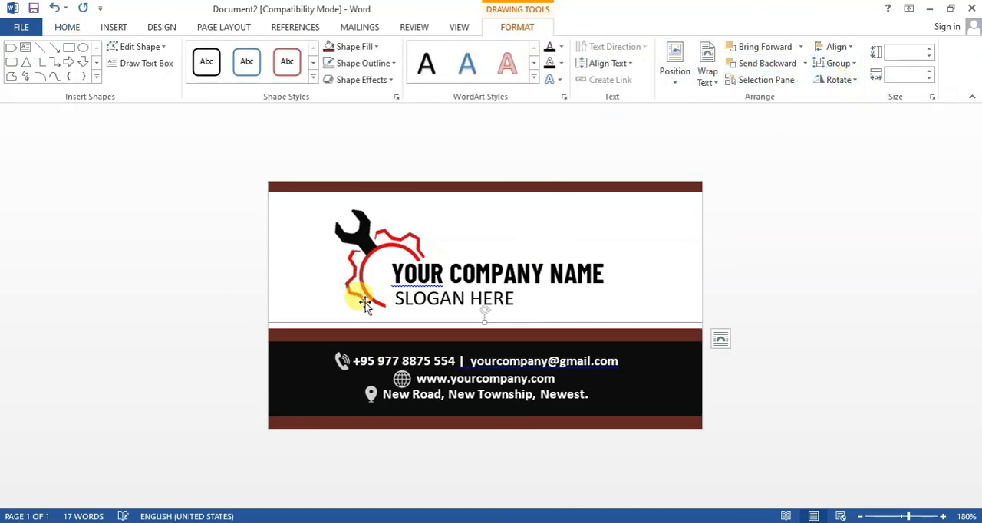
# - Move the grouped contact band up over the logo area to uncover the envelope icon, and select the icon
pyautogui.moveTo(319, 334); pyautogui.dragTo(468, 354)
pyautogui.click(318, 364)
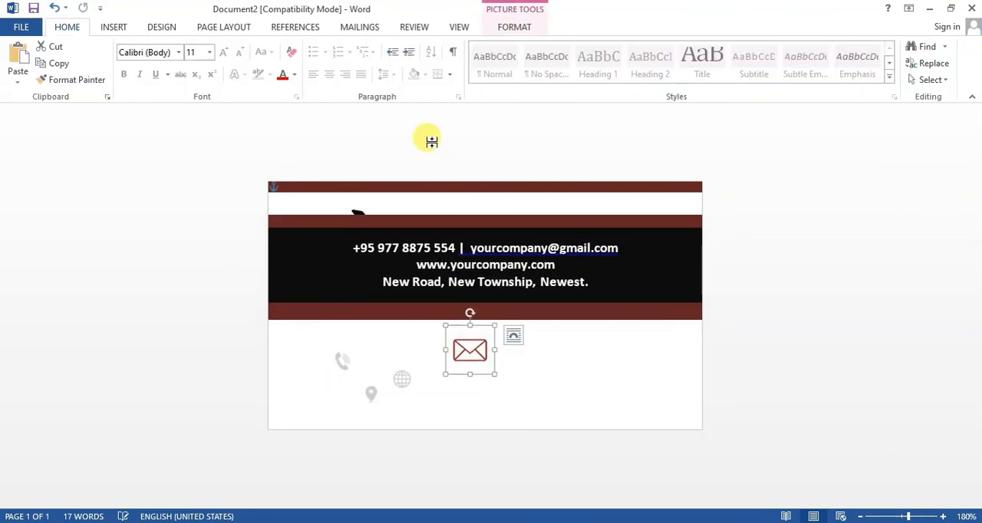
# - Recolour the envelope icon light grey and set its text wrapping to In Front of Text
pyautogui.click(521, 27)
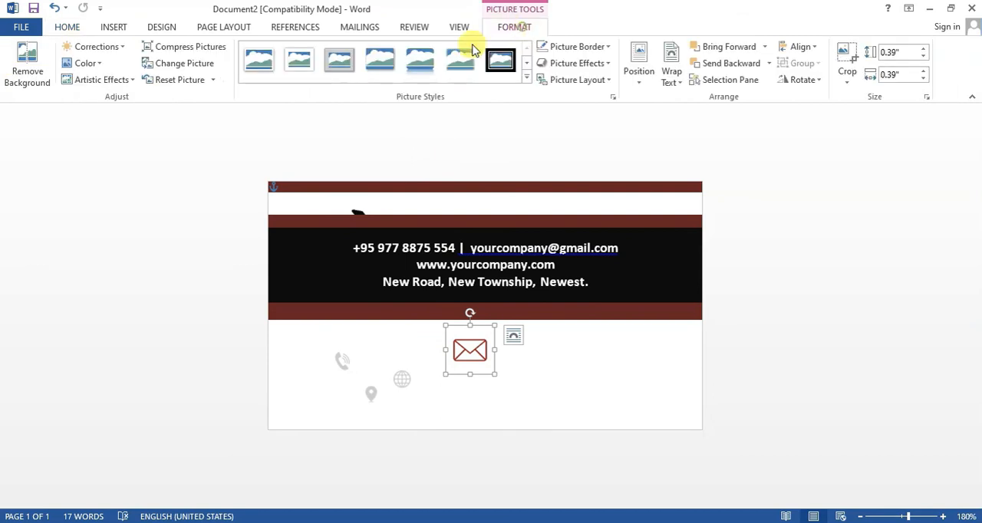
pyautogui.click(79, 68)
pyautogui.click(245, 262)
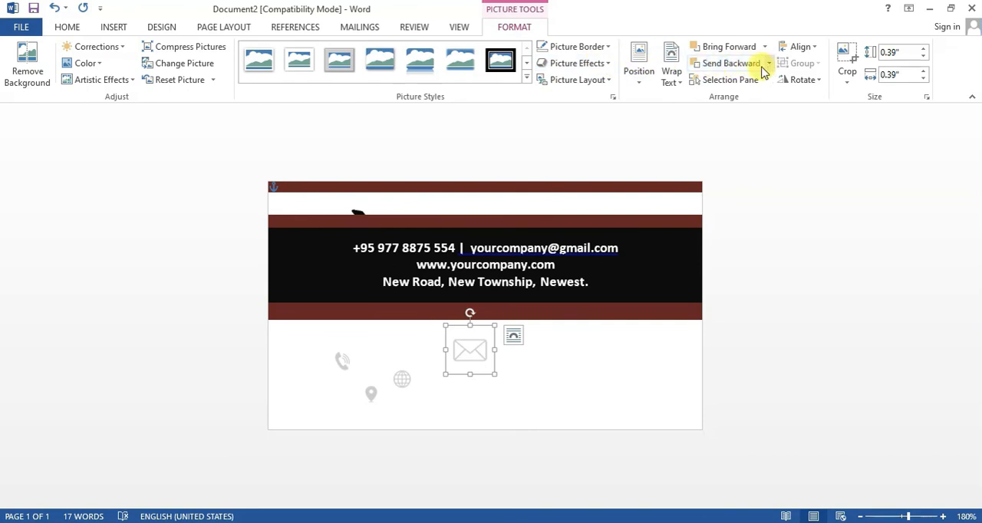
pyautogui.click(678, 79)
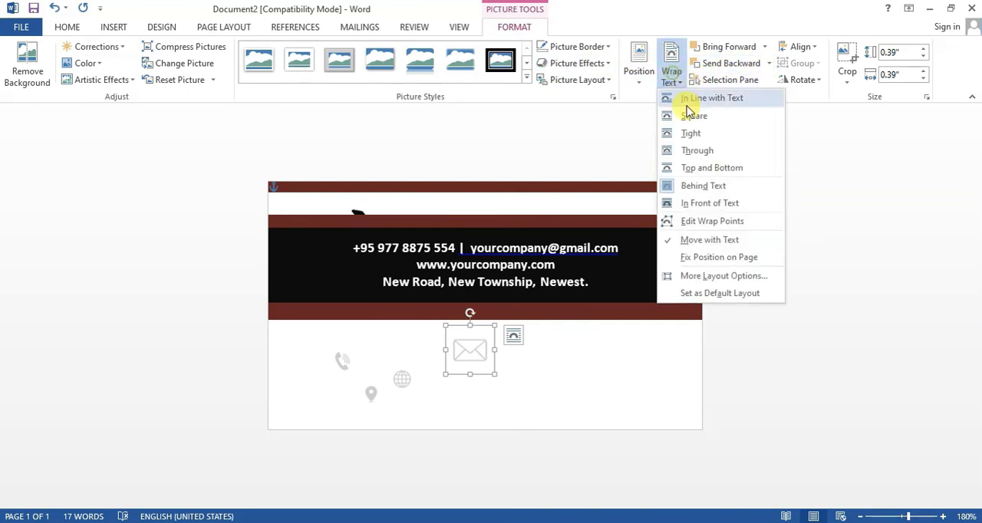
pyautogui.click(707, 213)
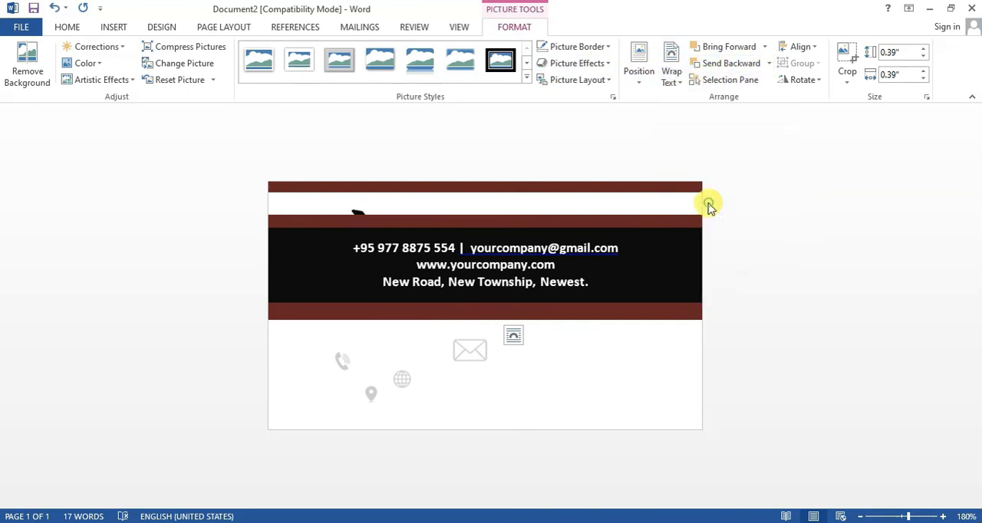
# - Move the grouped contact band back down to the card's lower edge, aligning its text with the icons
pyautogui.click(284, 307)
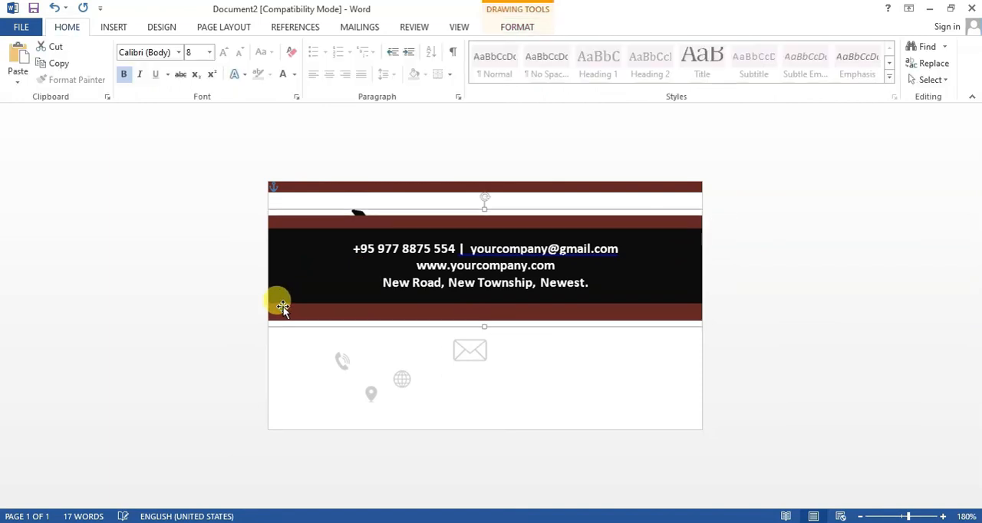
pyautogui.press('Down')
pyautogui.press('Down')
pyautogui.press('Down')
pyautogui.press('Down')
pyautogui.press('Down')
pyautogui.press('Down')
pyautogui.press('Down')
pyautogui.press('Down')
pyautogui.press('Down')
pyautogui.press('Down')
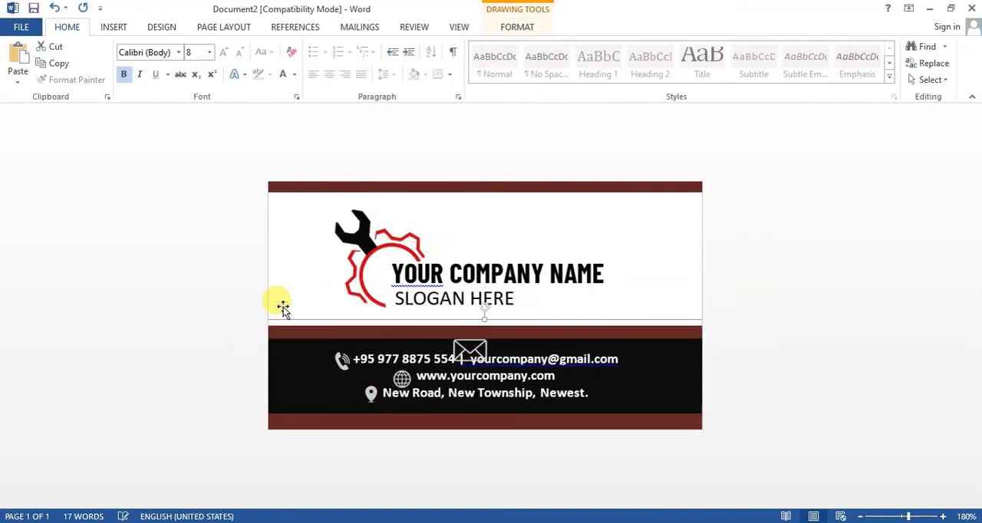
pyautogui.press('Up')
pyautogui.press('Up')
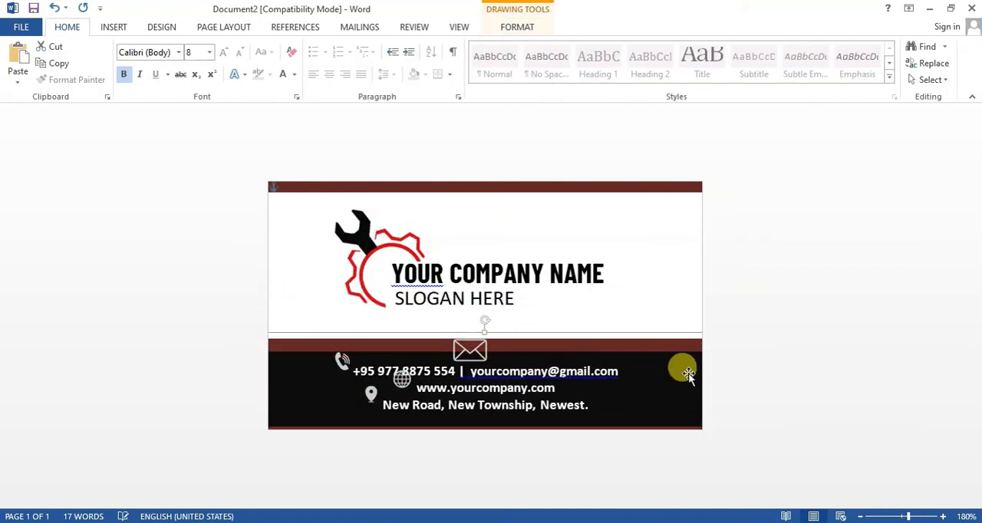
pyautogui.press('Up')
pyautogui.press('Up')
pyautogui.press('Up')
pyautogui.press('Up')
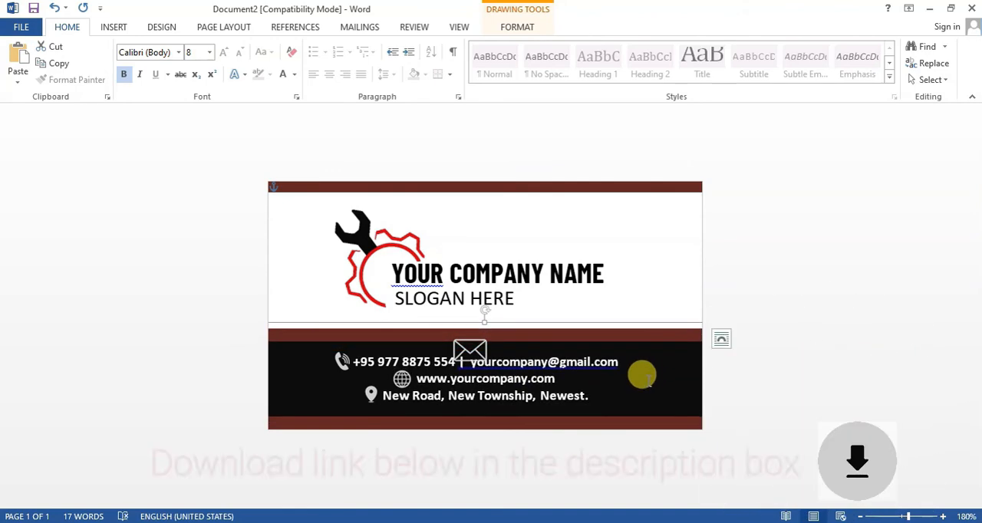
pyautogui.click(789, 372)
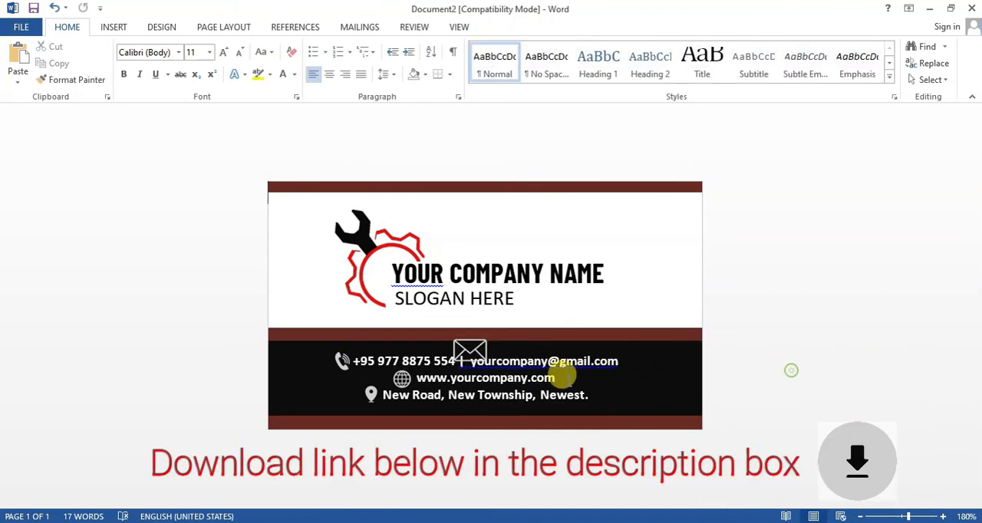
# - Shrink the envelope icon and place it in a widened gap between the separator and the e-mail address
pyautogui.click(475, 347)
pyautogui.moveTo(497, 325); pyautogui.dragTo(466, 337)
pyautogui.click(466, 356)
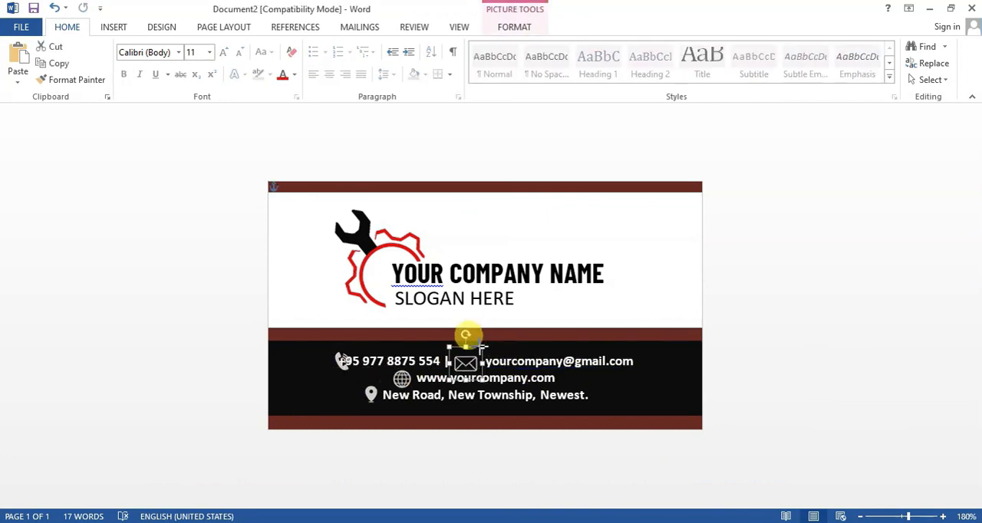
# - Shift the phone icon clear of the phone number and fine-tune the envelope icon's position before the e-mail address
pyautogui.click(761, 384)
pyautogui.click(333, 359)
pyautogui.click(541, 395)
pyautogui.click(466, 361)
pyautogui.press('Right')
pyautogui.click(667, 368)
pyautogui.click(475, 361)
pyautogui.click(395, 375)
pyautogui.click(783, 376)
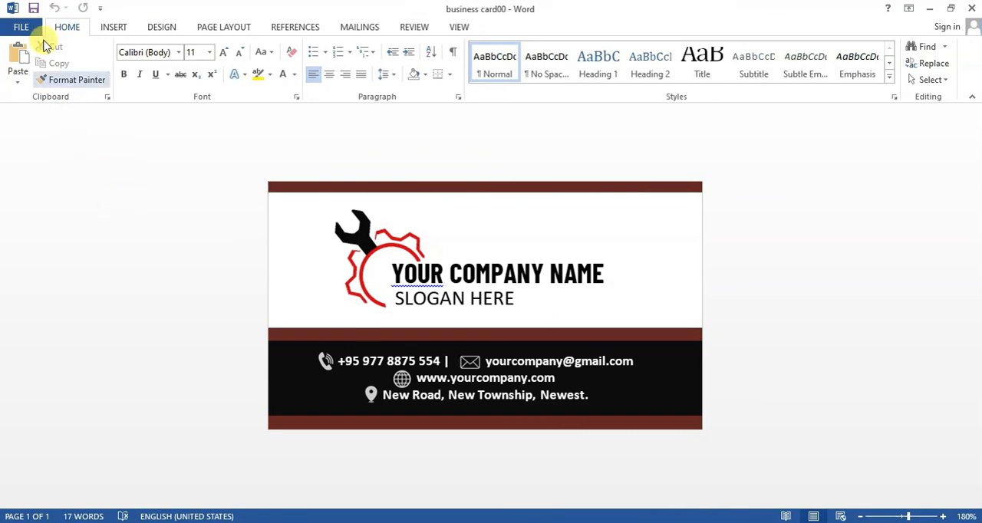
# - Save the card on the Desktop as a PDF named business card00 and open it in Adobe Reader
pyautogui.click(27, 26)
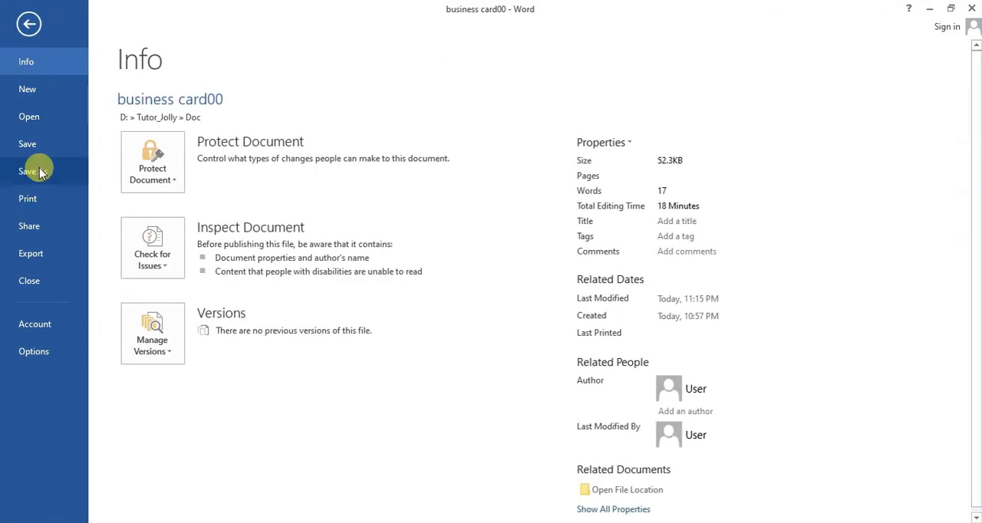
pyautogui.click(36, 173)
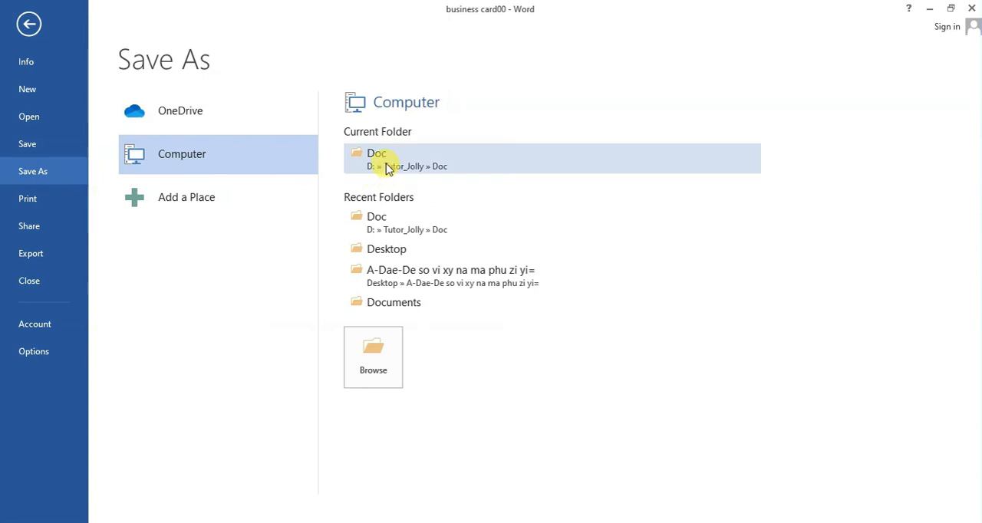
pyautogui.click(374, 359)
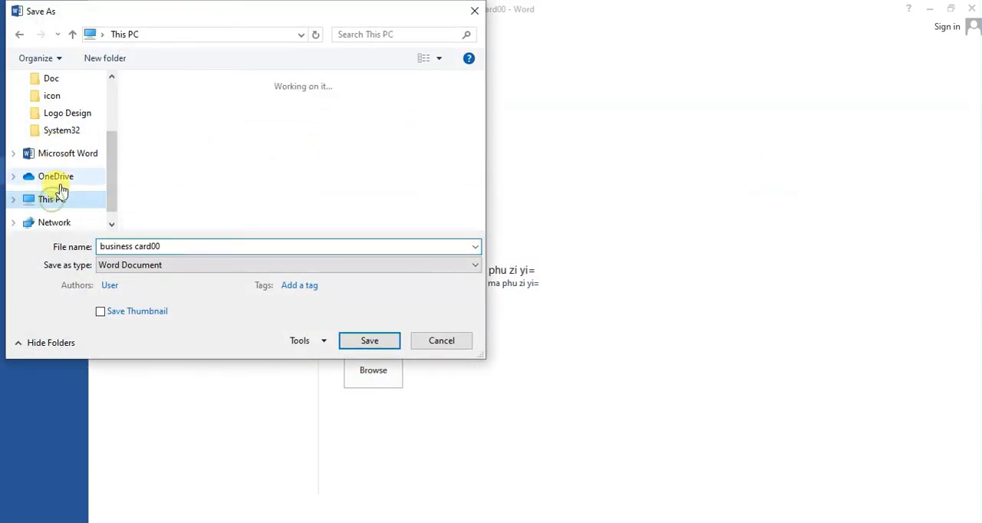
pyautogui.doubleClick(187, 161)
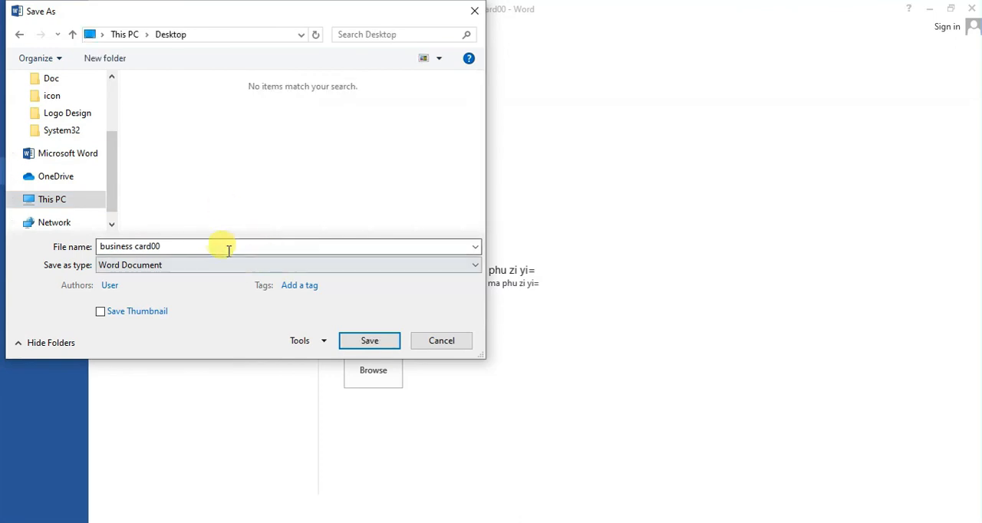
pyautogui.click(207, 265)
pyautogui.click(132, 347)
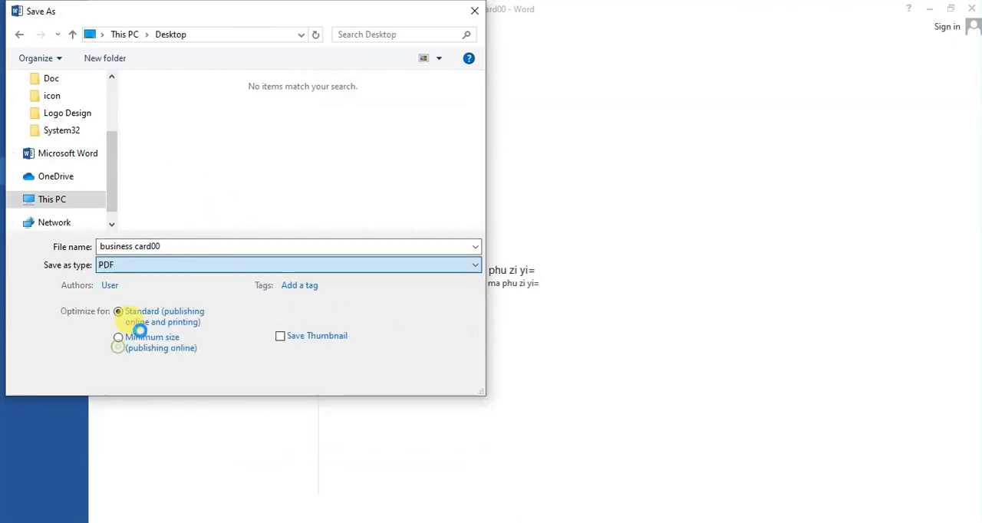
pyautogui.click(368, 382)
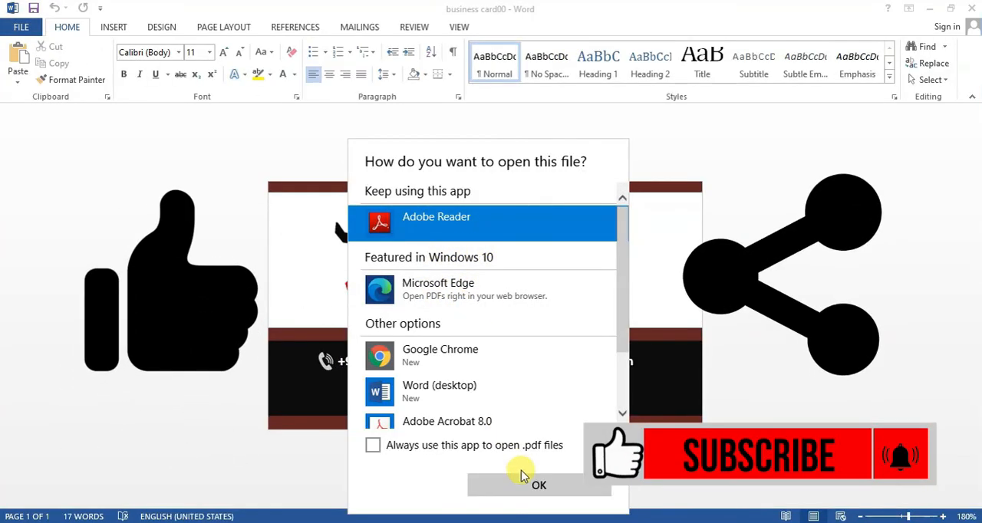
pyautogui.click(529, 488)
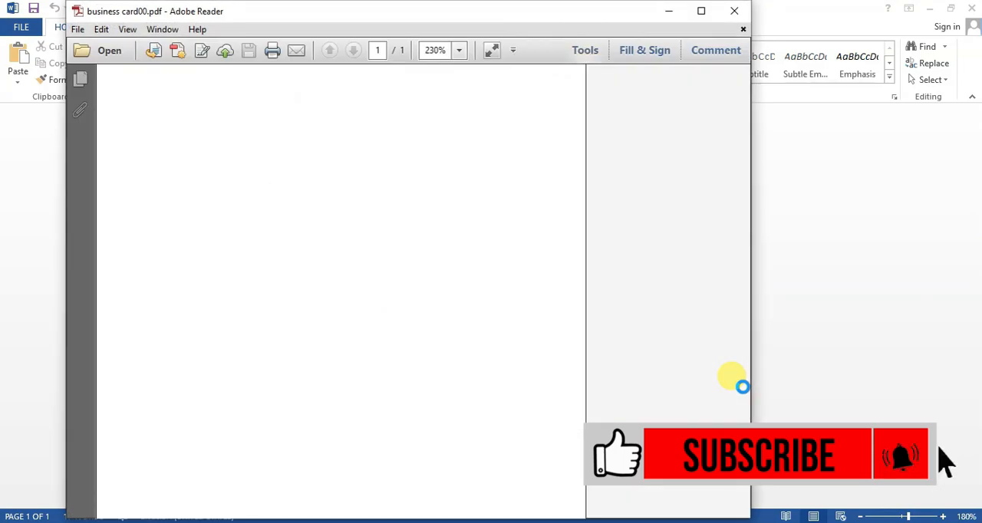